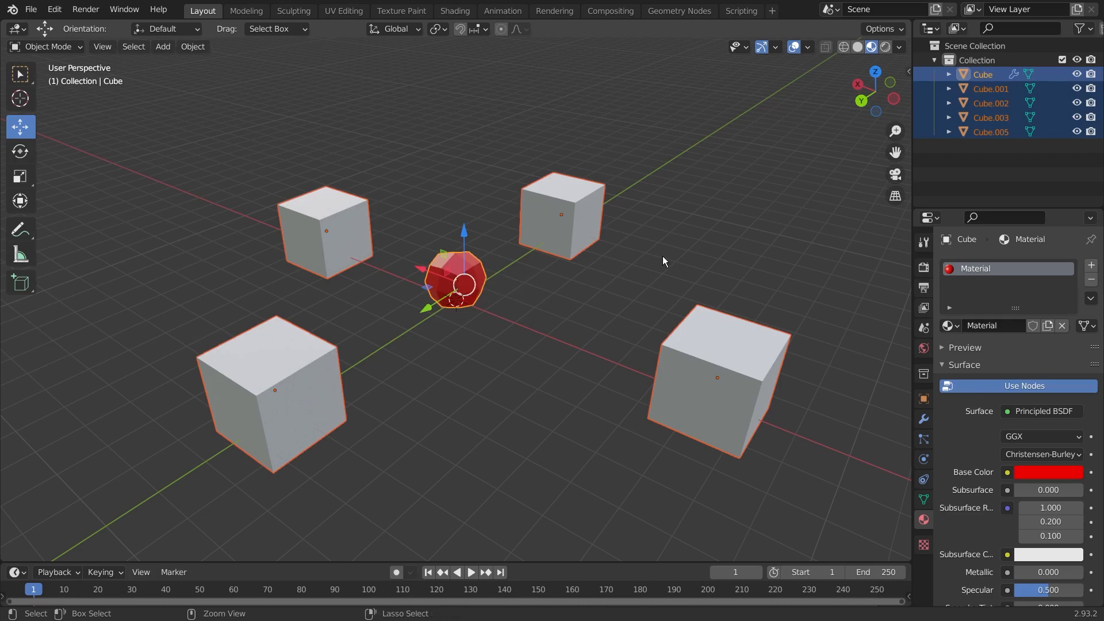
# Link the central object's red material to the four selected cubes around it
pyautogui.hotkey('ctrl', 'l')
pyautogui.click(610, 292)
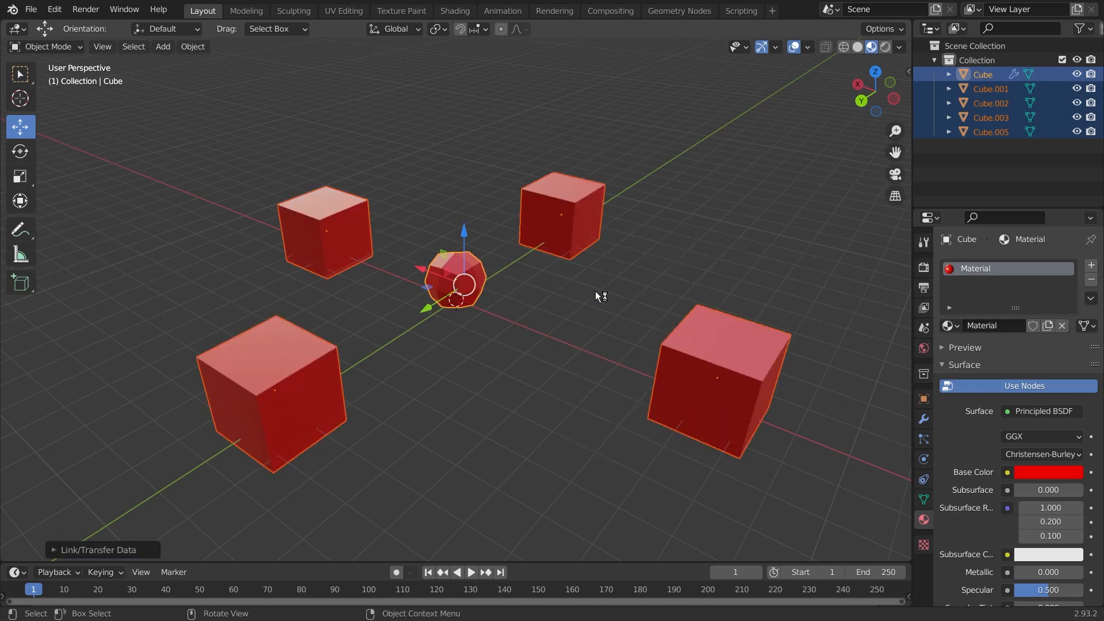
pyautogui.moveTo(595, 291); pyautogui.dragTo(518, 277, button='middle')
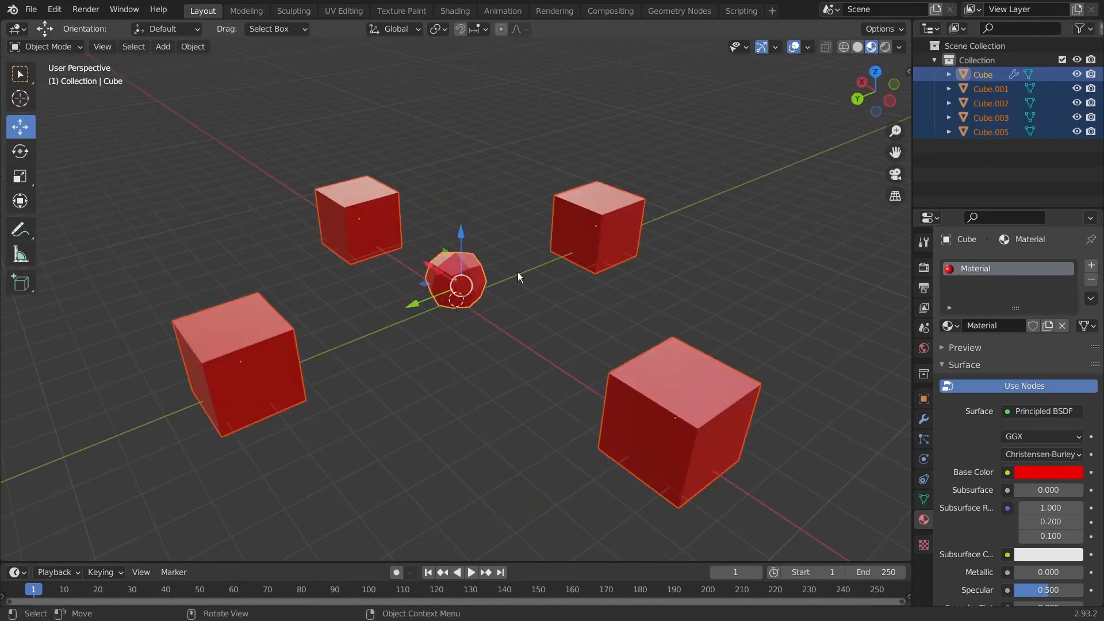
# Copy the modifiers of the active central object to the four selected red cubes
pyautogui.hotkey('ctrl', 'l')
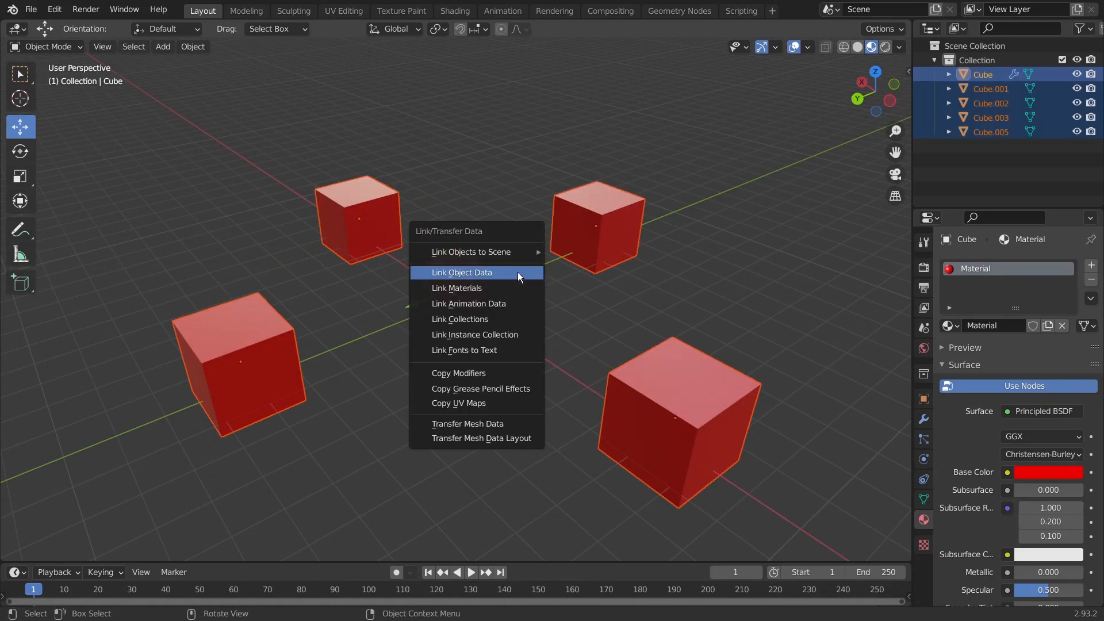
pyautogui.click(496, 375)
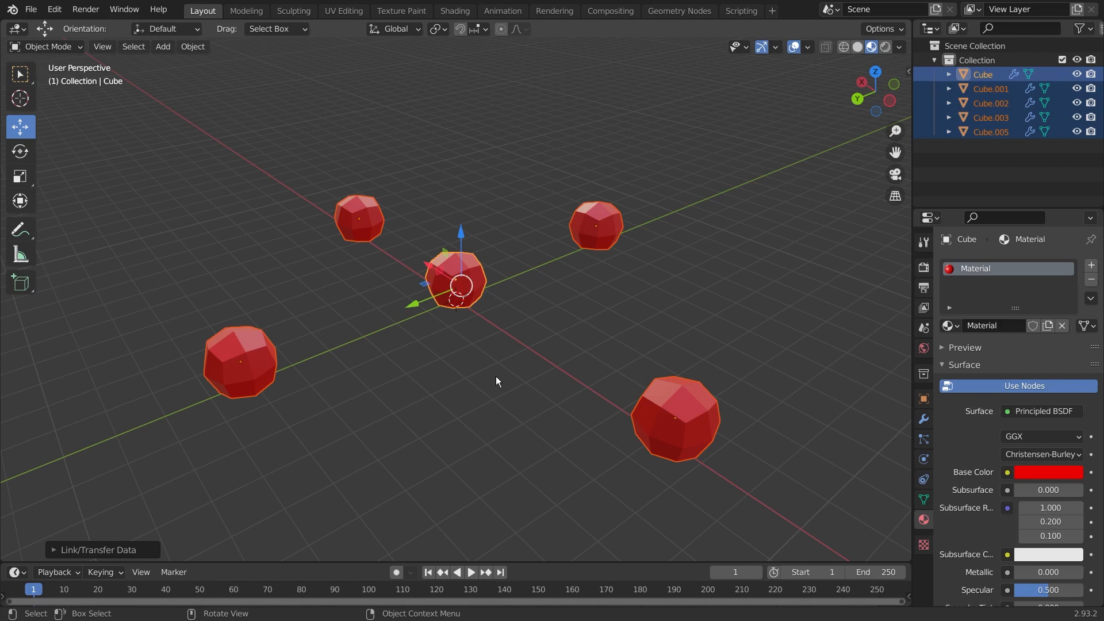
pyautogui.moveTo(496, 376); pyautogui.dragTo(612, 372, button='middle')
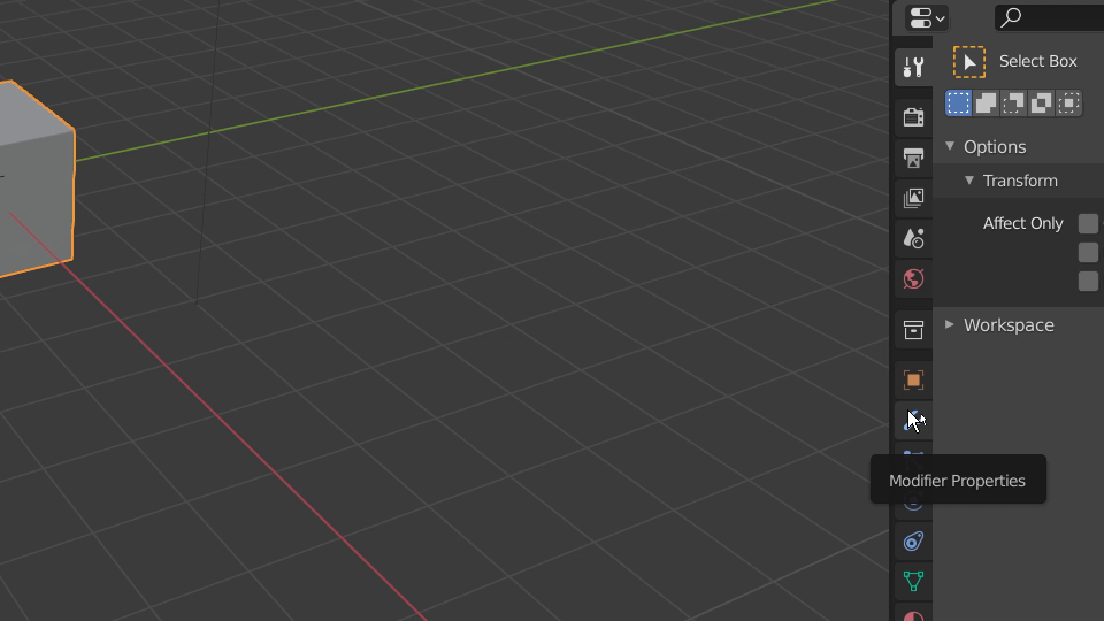
# Open the list of modifiers available for the default cube
pyautogui.click(914, 419)
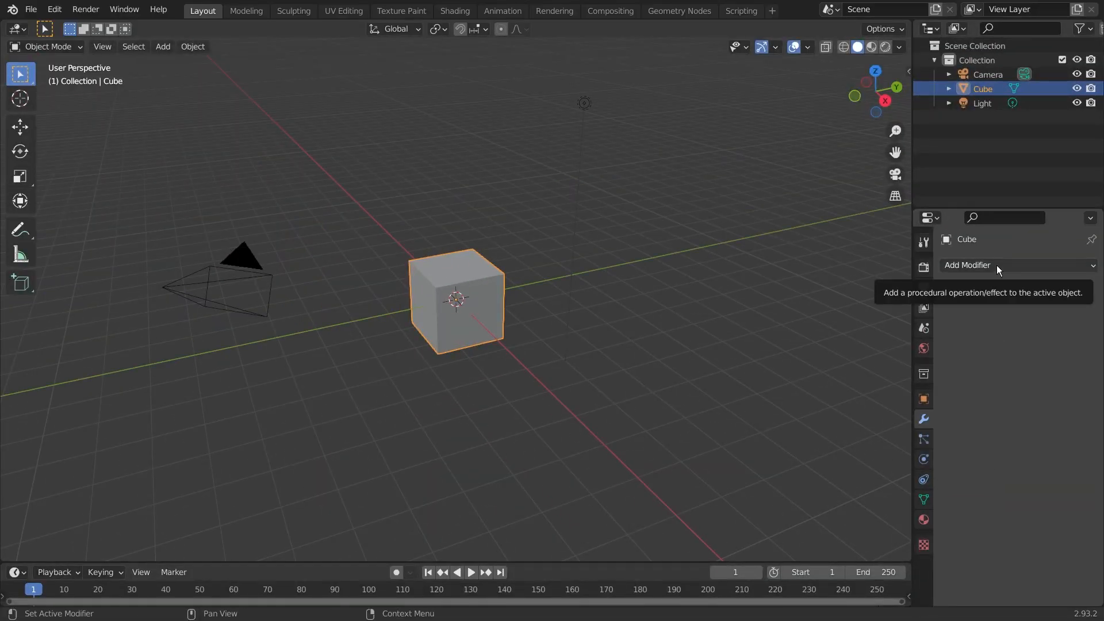
pyautogui.click(998, 268)
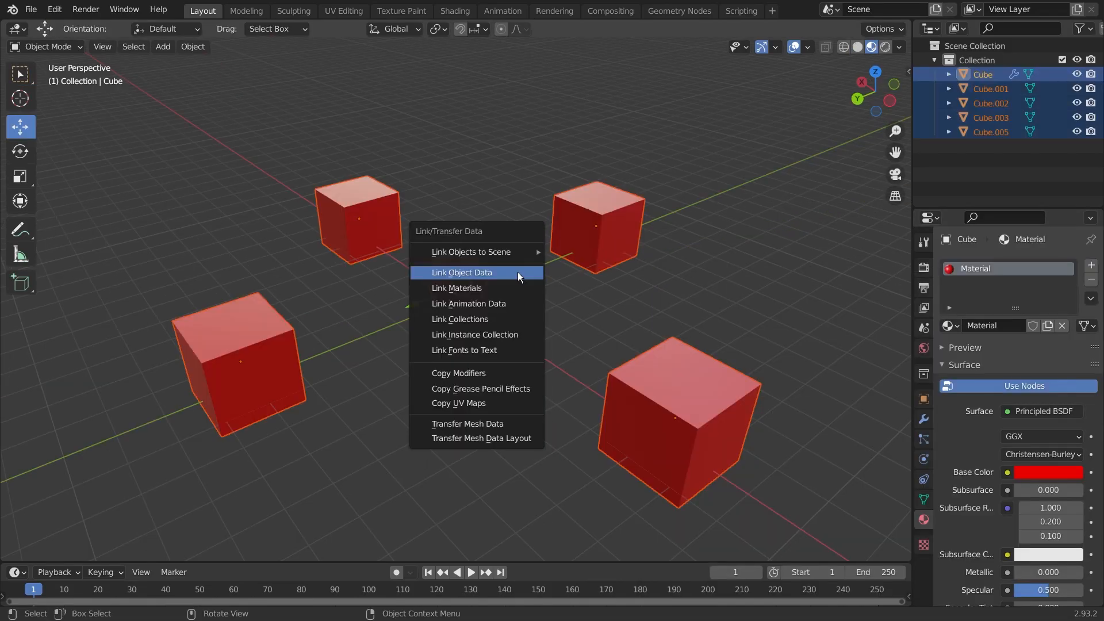
# Copy the central object's modifiers to the four red cubes, and link its red material to the four white cubes
pyautogui.click(495, 375)
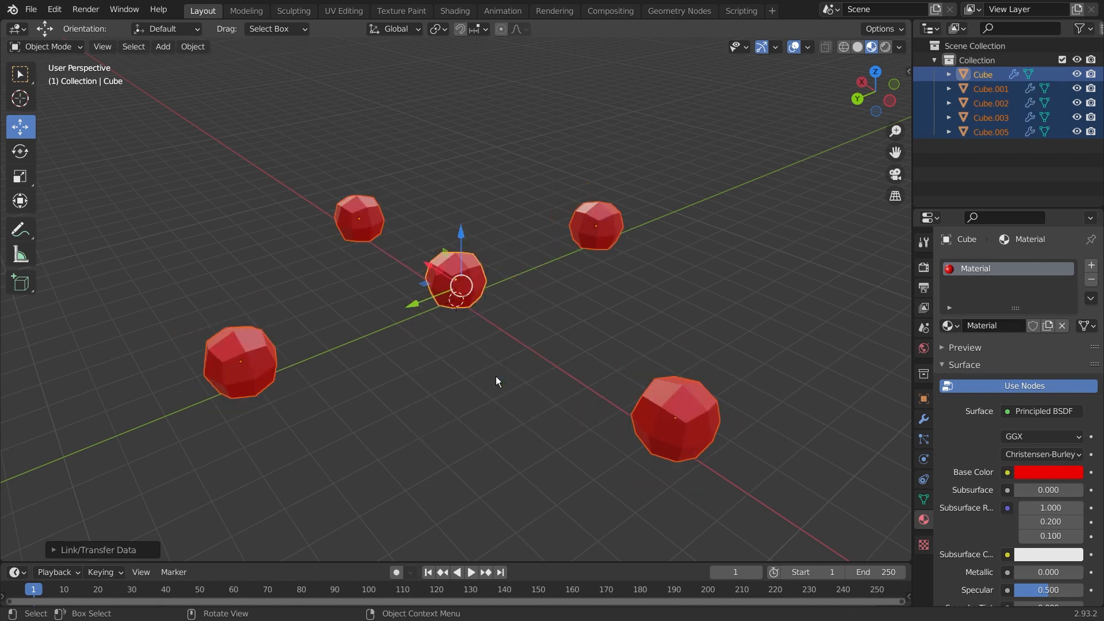
pyautogui.moveTo(496, 376); pyautogui.dragTo(613, 369, button='middle')
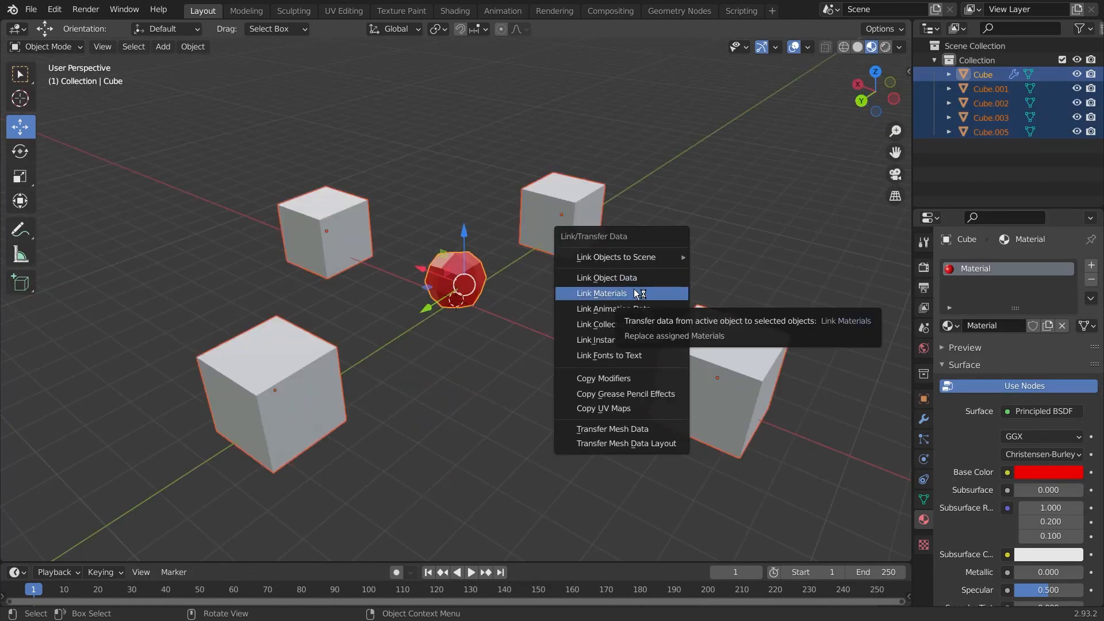
pyautogui.click(636, 293)
pyautogui.moveTo(596, 289); pyautogui.dragTo(433, 323, button='middle')
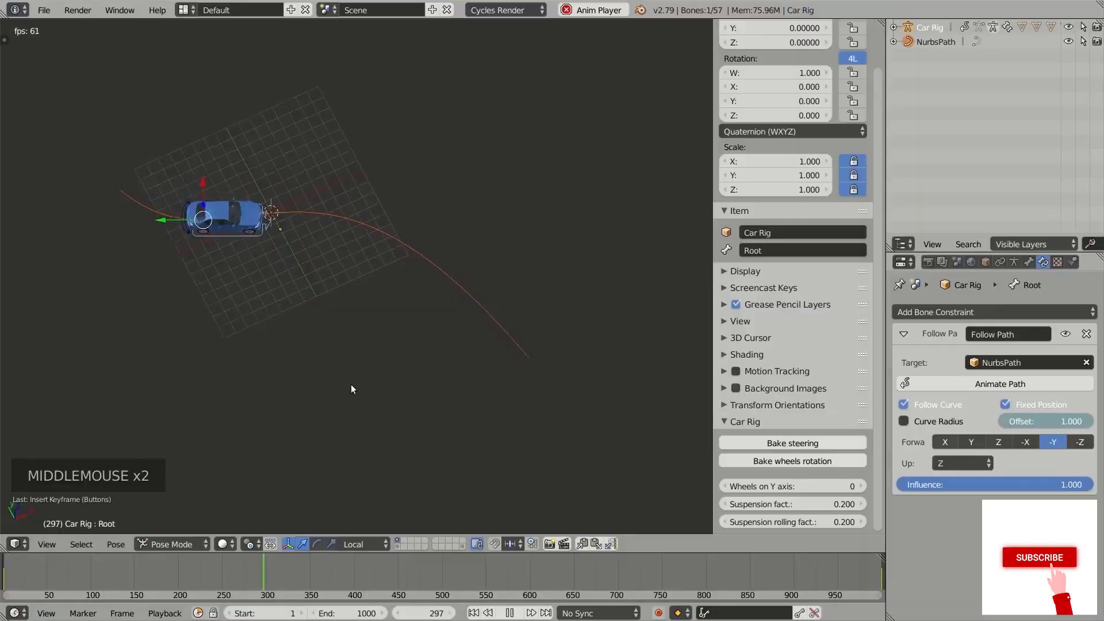
# Examine the playing animation of the car rig driving along its curved path from closer up
pyautogui.scroll(3, 364, 329)
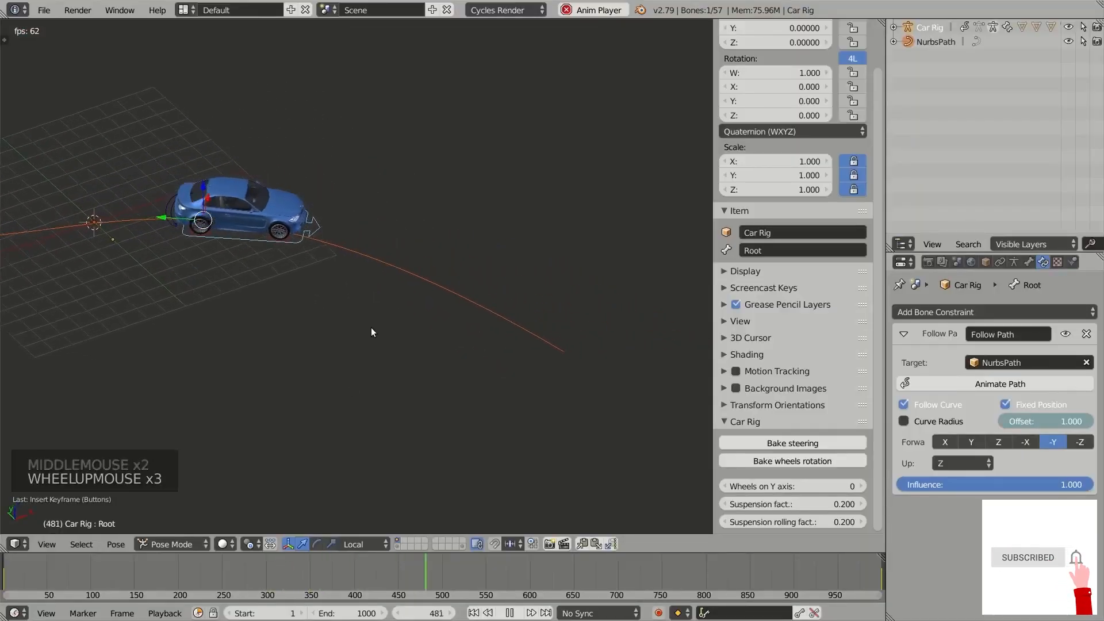
pyautogui.moveTo(371, 332); pyautogui.dragTo(362, 334, button='middle')
pyautogui.keyDown('shift'); pyautogui.moveTo(362, 334); pyautogui.dragTo(353, 338, button='middle'); pyautogui.keyUp('shift')
pyautogui.hotkey('alt', 'a')
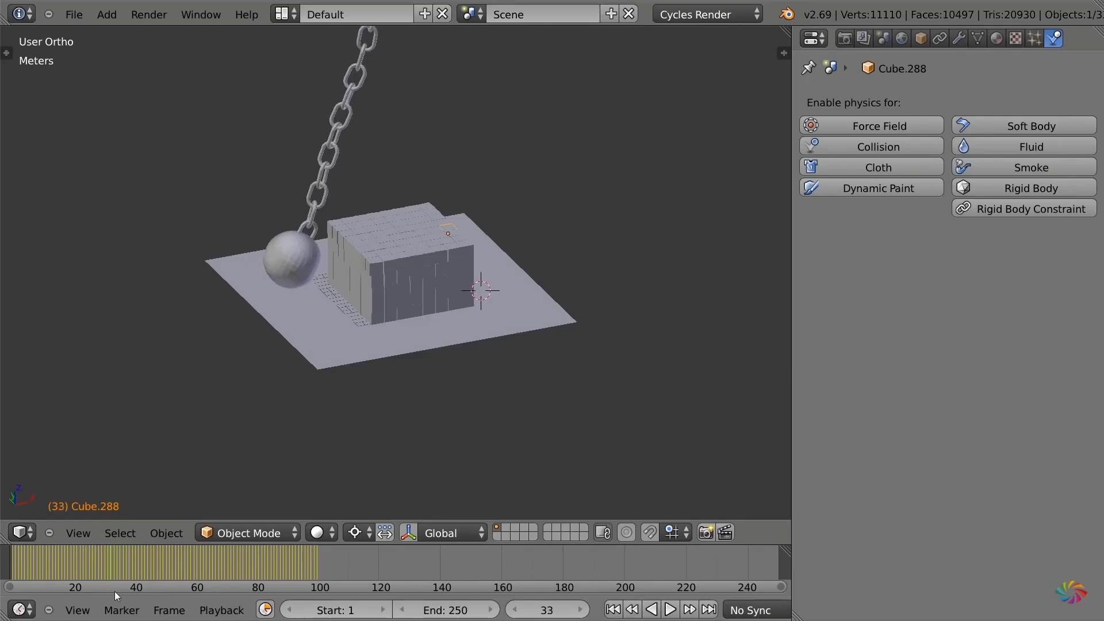
# Scrub the animation forward from frame 33 to examine the wrecking ball's motion against the stacked blocks
pyautogui.moveTo(115, 591); pyautogui.dragTo(284, 573)
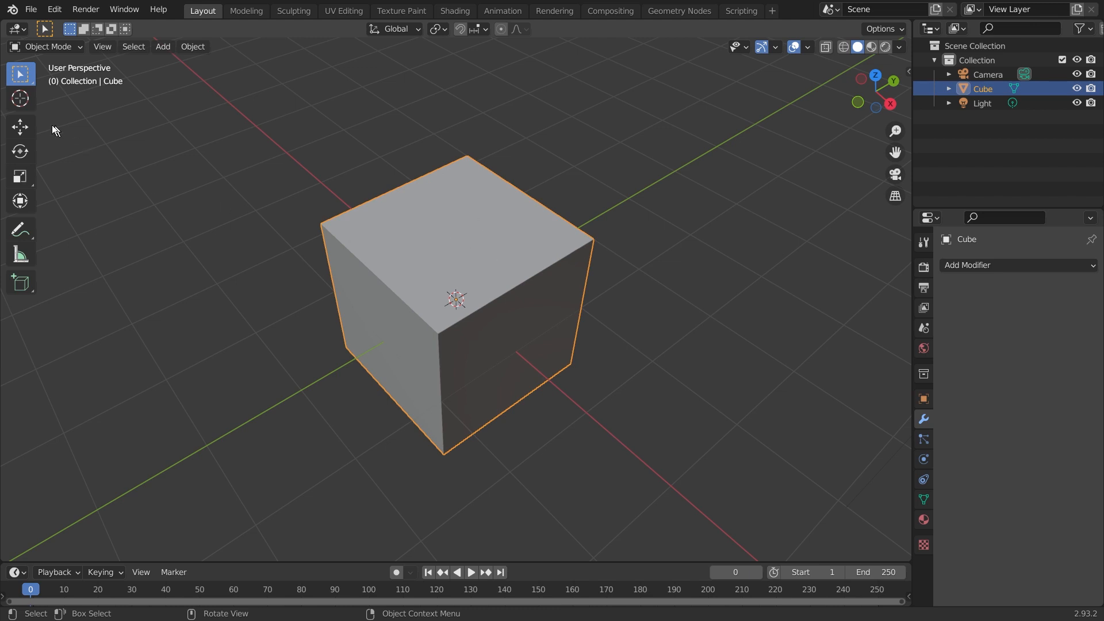
# Raise the default cube along the Z axis with the Move tool so that it stands above the origin
pyautogui.click(24, 127)
pyautogui.scroll(-2, 419, 219)
pyautogui.moveTo(456, 258); pyautogui.dragTo(418, 177)
pyautogui.moveTo(500, 220); pyautogui.dragTo(540, 164, button='middle')
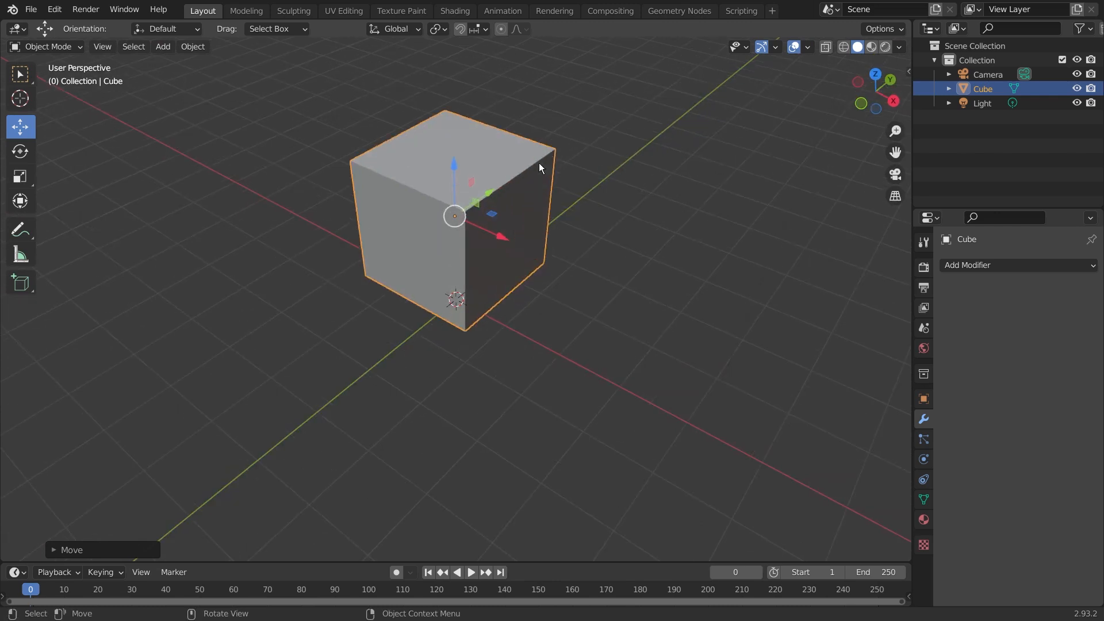
# Delete the cube's top face in Edit Mode using face selection, and return to Object Mode
pyautogui.scroll(2, 585, 179)
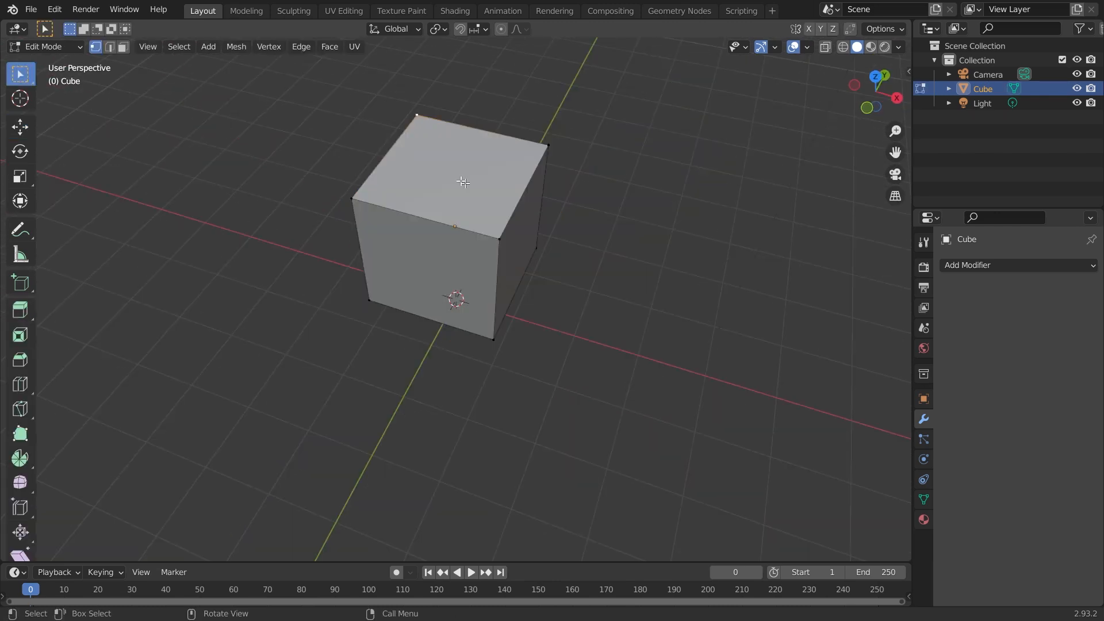
pyautogui.click(123, 48)
pyautogui.click(477, 154)
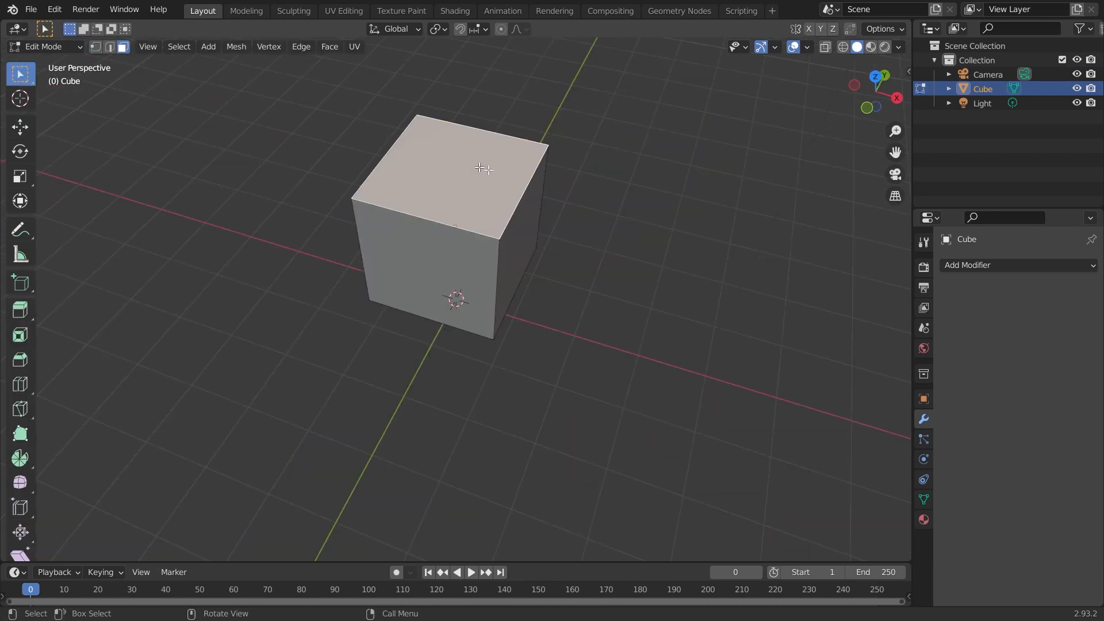
pyautogui.press('x')
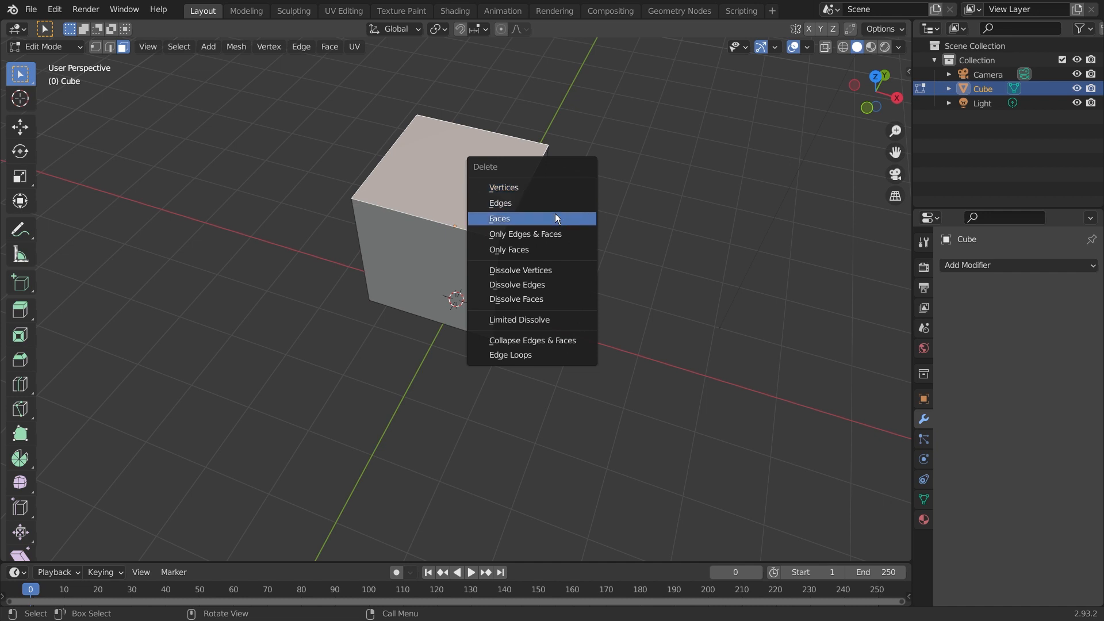
pyautogui.click(555, 215)
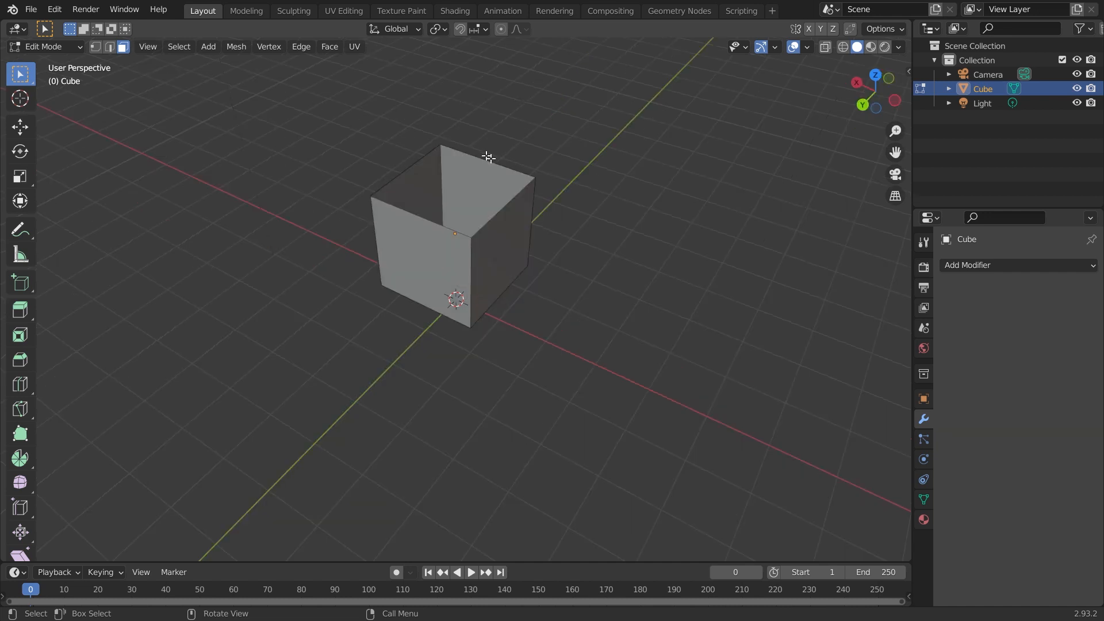
pyautogui.moveTo(489, 159); pyautogui.dragTo(523, 145, button='middle')
pyautogui.scroll(-3, 530, 151)
pyautogui.press('Tab')
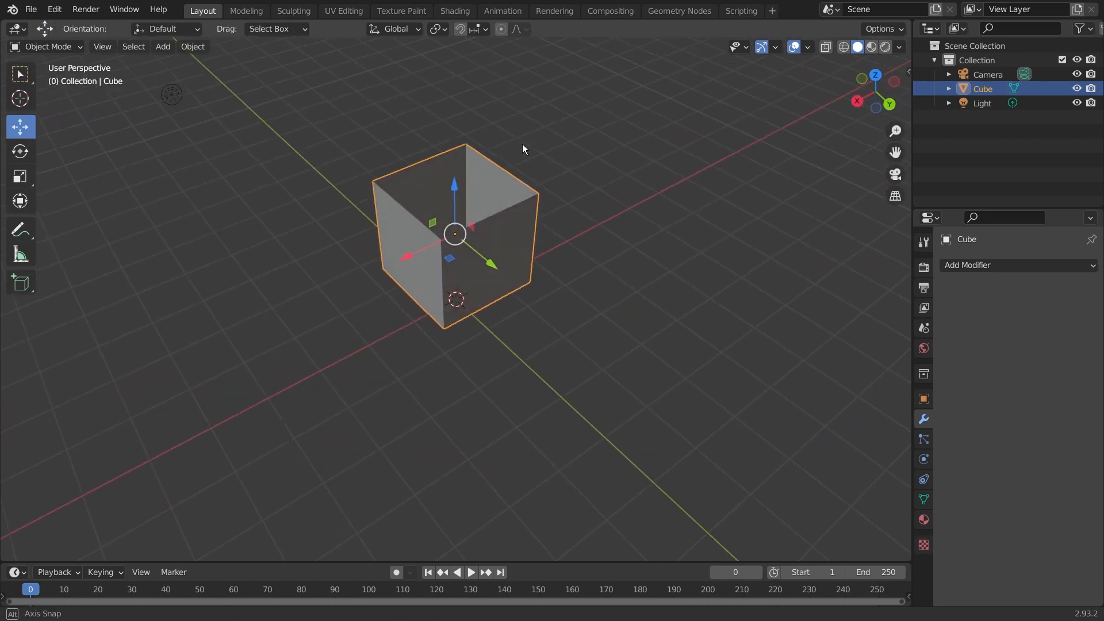
# Add a Subdivision Surface modifier to the open cube and widen the Properties editor to show its full settings
pyautogui.scroll(5, 522, 143)
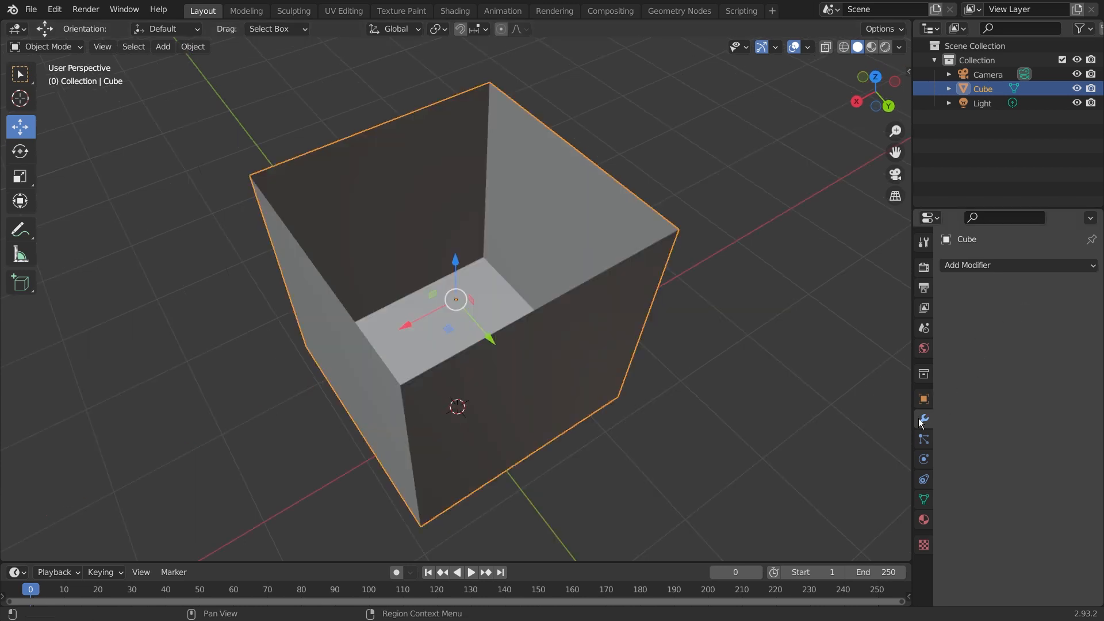
pyautogui.click(1020, 268)
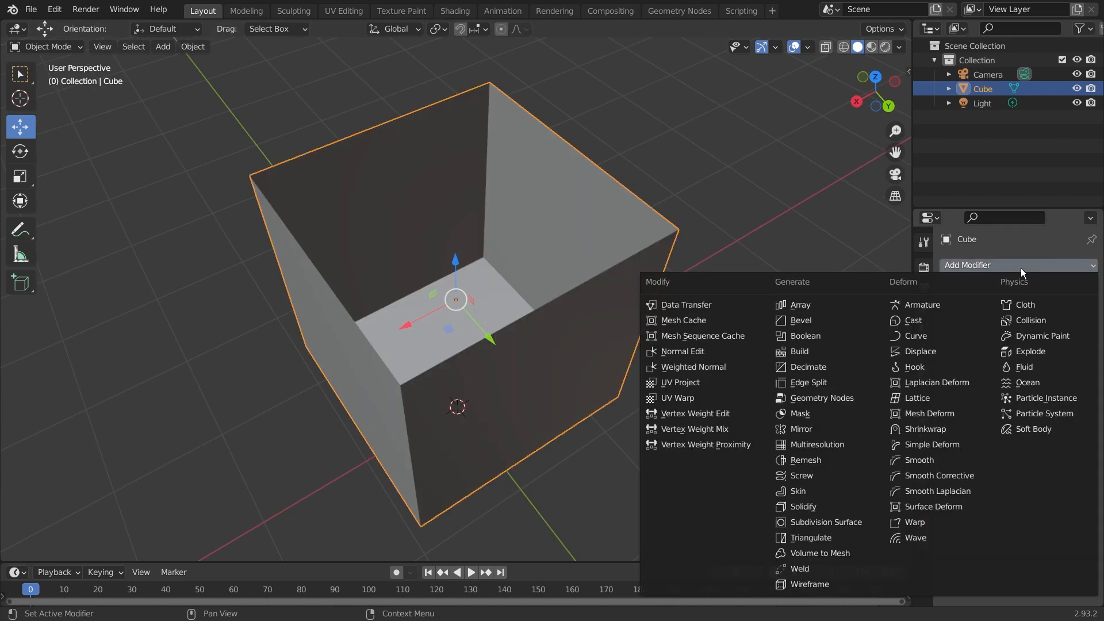
pyautogui.click(820, 522)
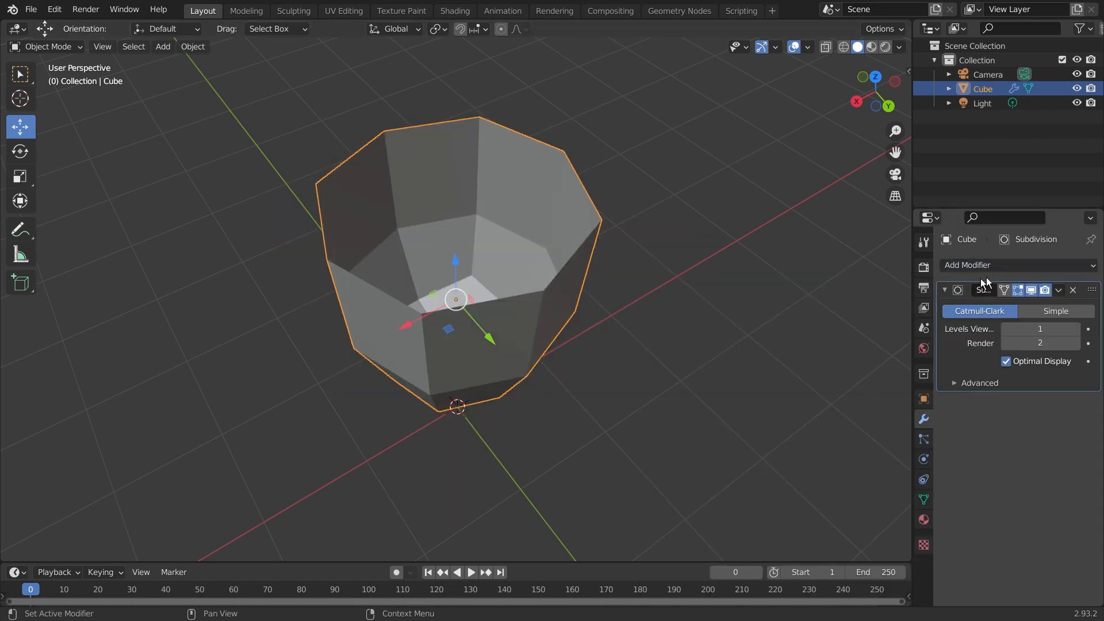
pyautogui.moveTo(476, 215); pyautogui.dragTo(501, 202, button='middle')
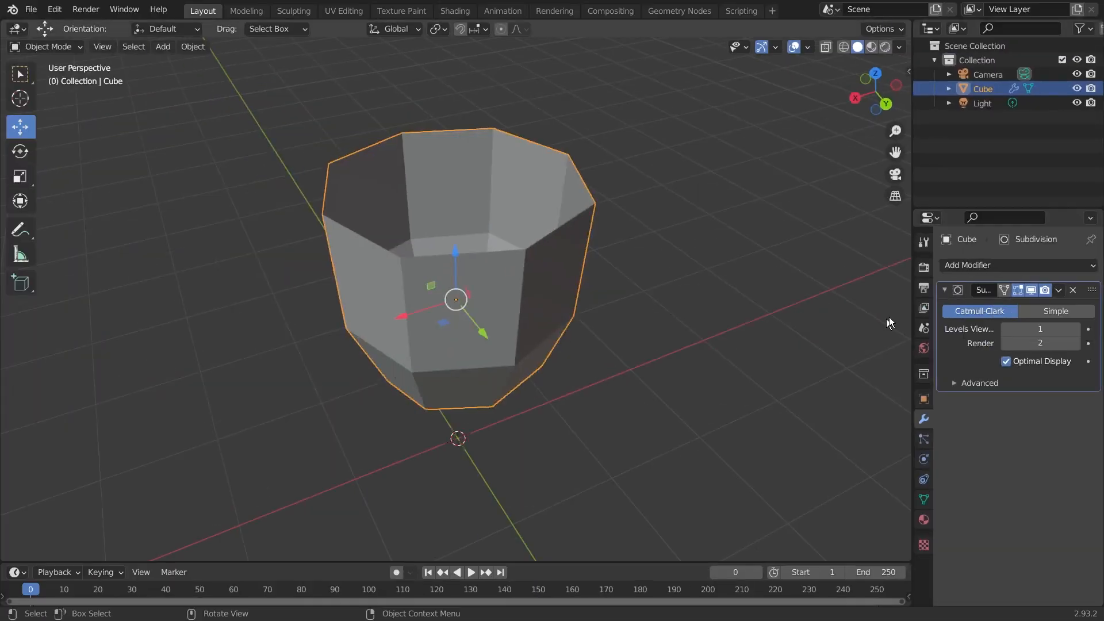
pyautogui.moveTo(914, 334); pyautogui.dragTo(827, 332)
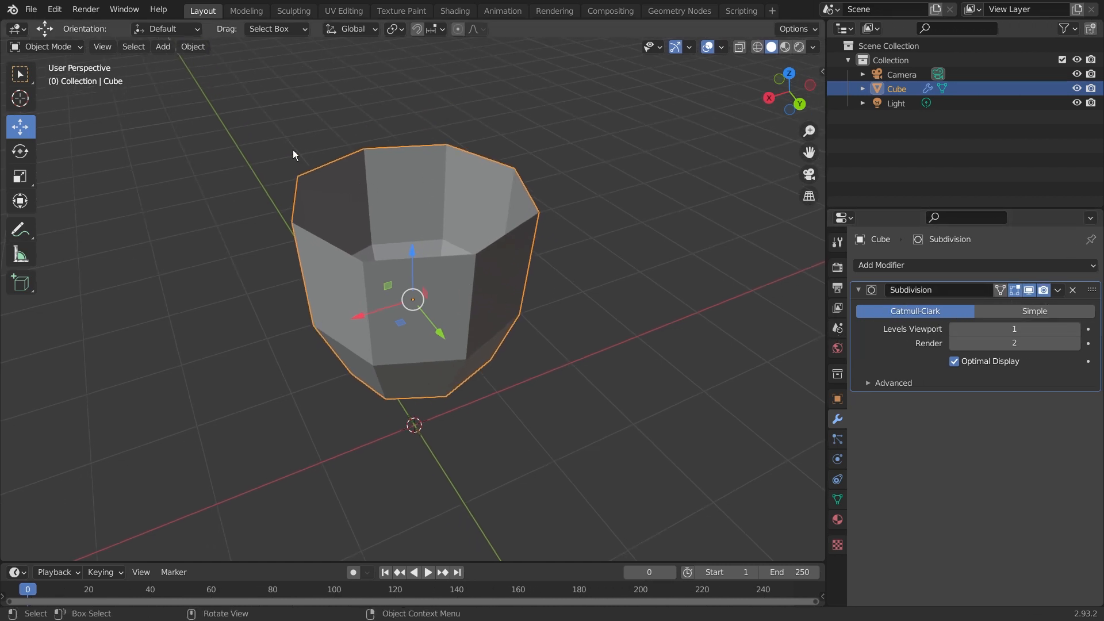
# Turn off the Subdivision modifier's display in Edit Mode and inspect the open cube's original mesh
pyautogui.press('Tab')
pyautogui.moveTo(491, 288); pyautogui.dragTo(403, 249, button='middle')
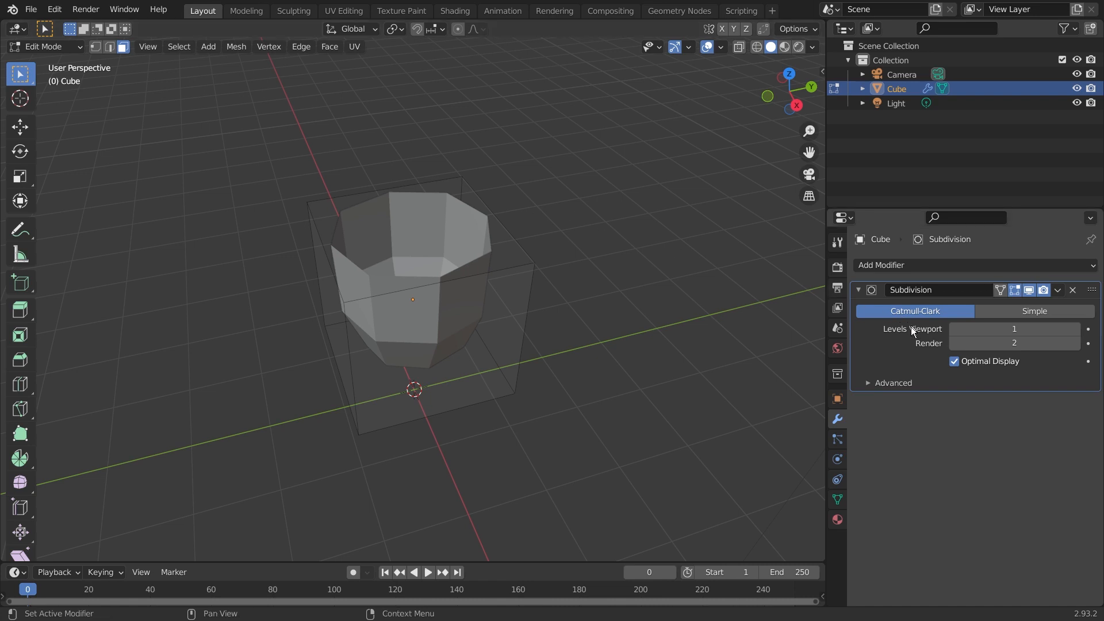
pyautogui.click(1017, 292)
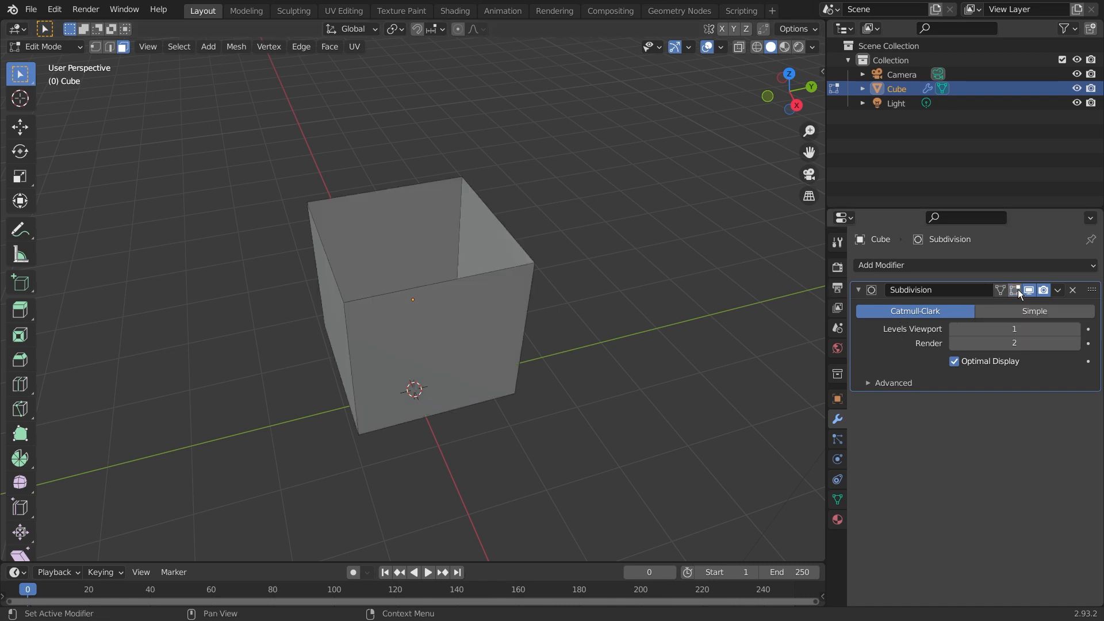
pyautogui.moveTo(436, 264); pyautogui.dragTo(546, 227, button='middle')
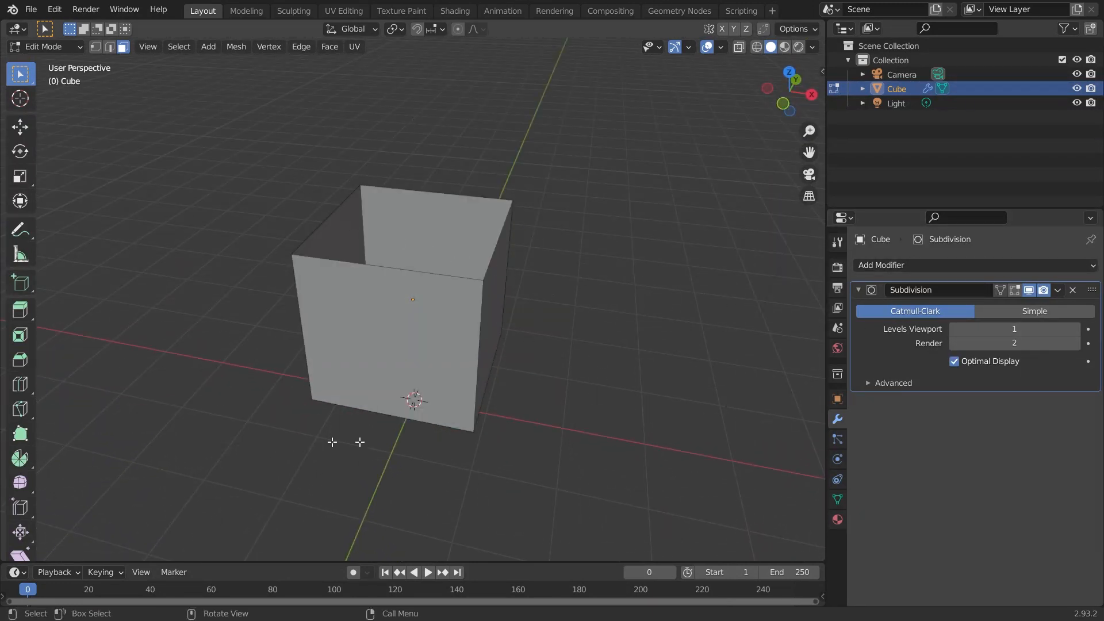
# Render an image of the subdivided object from Object Mode and close the render result
pyautogui.press('Tab')
pyautogui.moveTo(562, 282); pyautogui.dragTo(553, 243, button='middle')
pyautogui.click(85, 10)
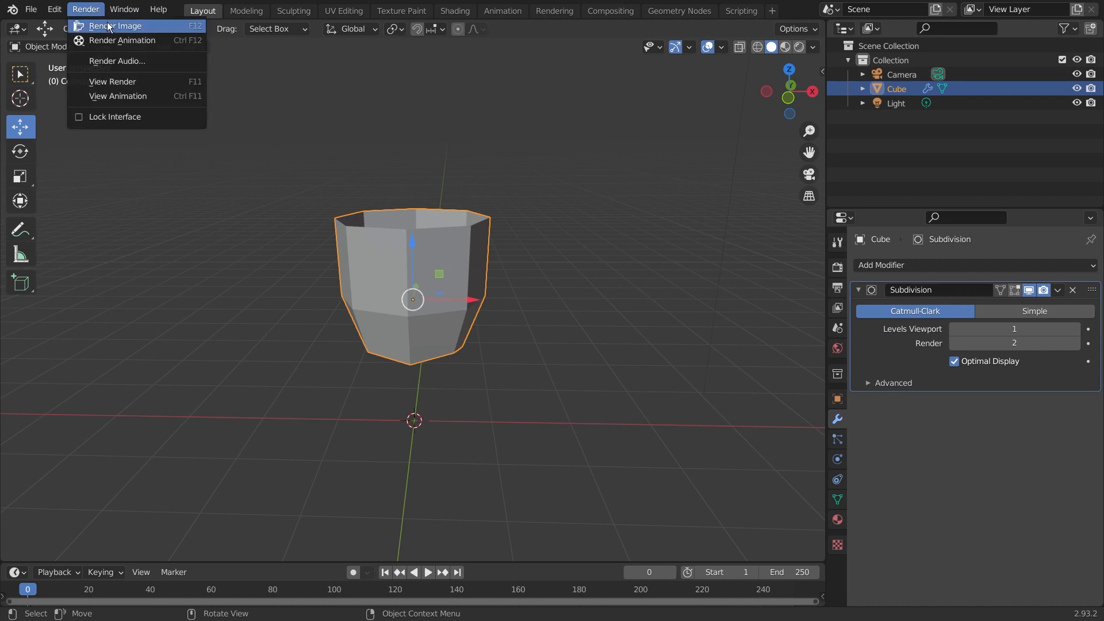
pyautogui.click(110, 27)
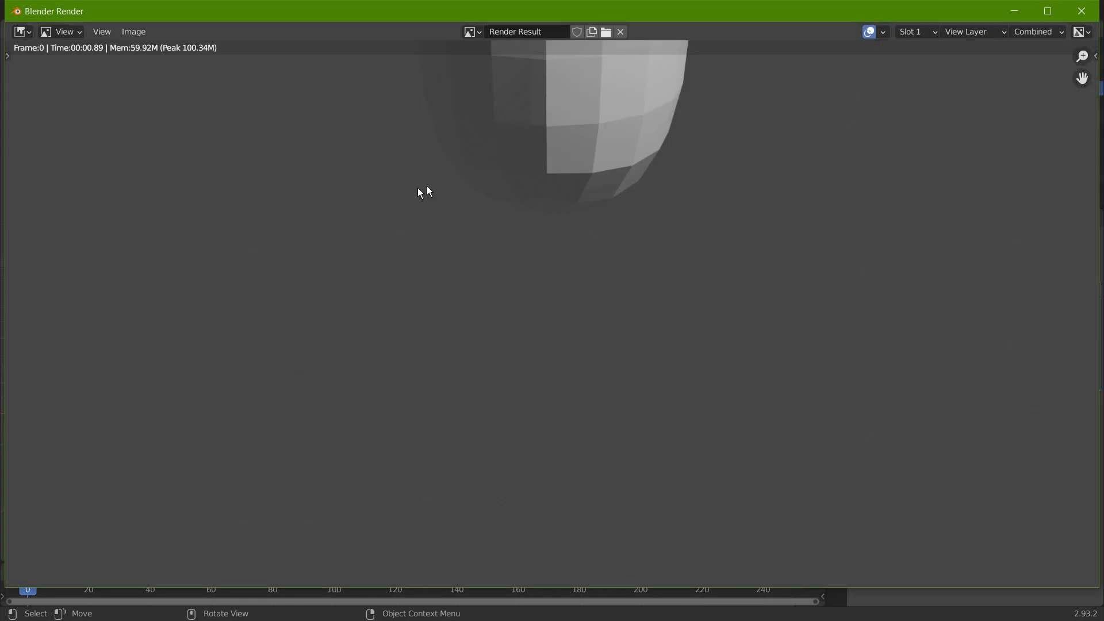
pyautogui.press('Escape')
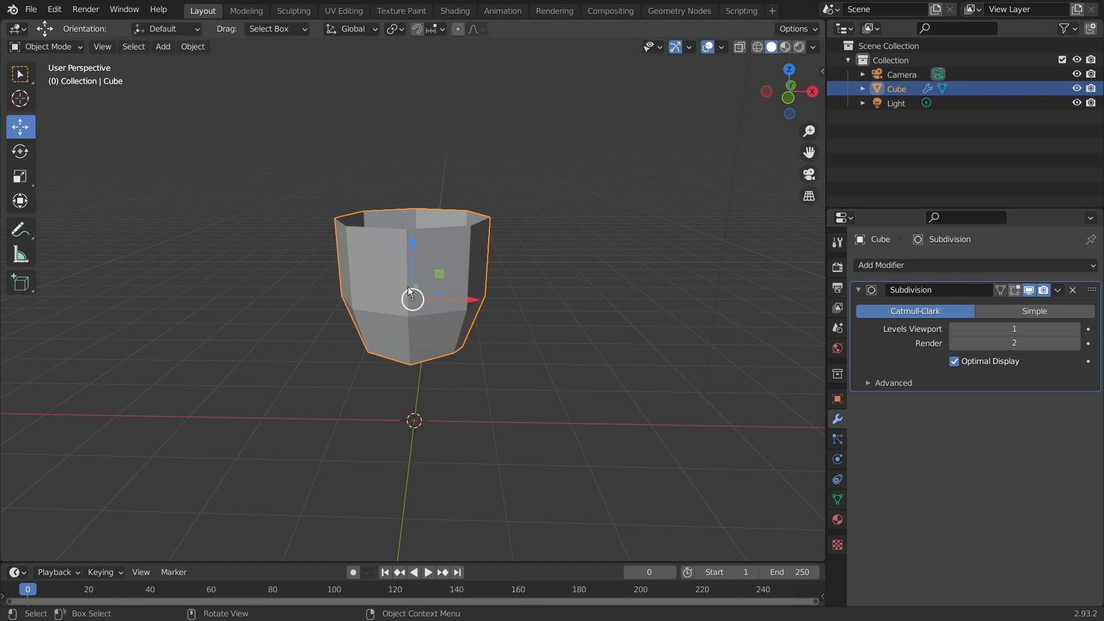
# Turn the Subdivision modifier's Edit Mode display back on while editing the open cube
pyautogui.press('Tab')
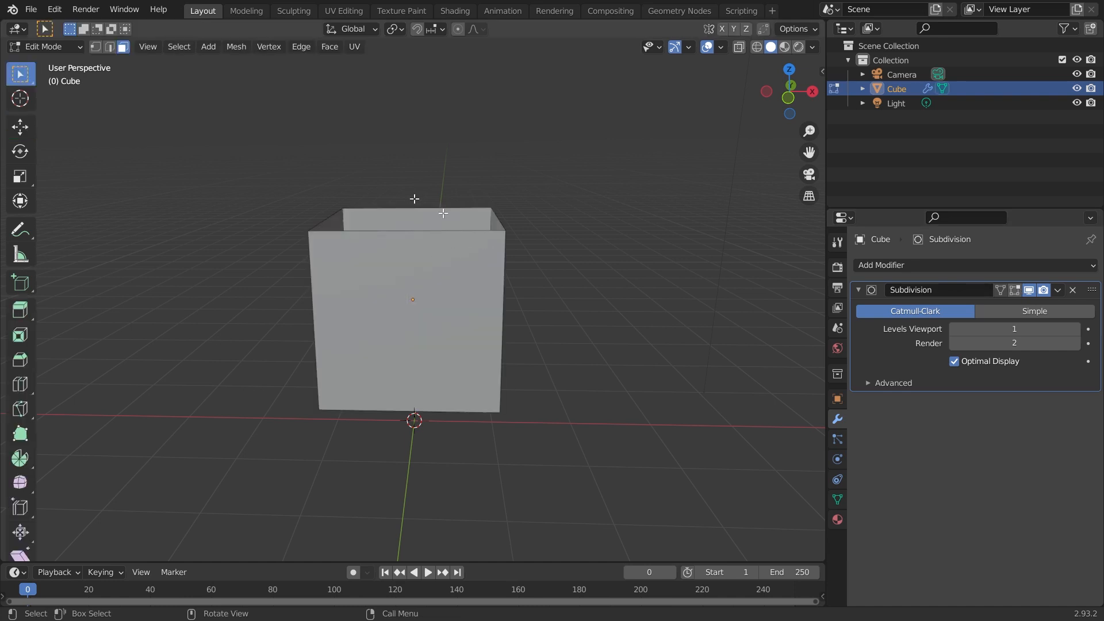
pyautogui.moveTo(571, 268); pyautogui.dragTo(506, 308, button='middle')
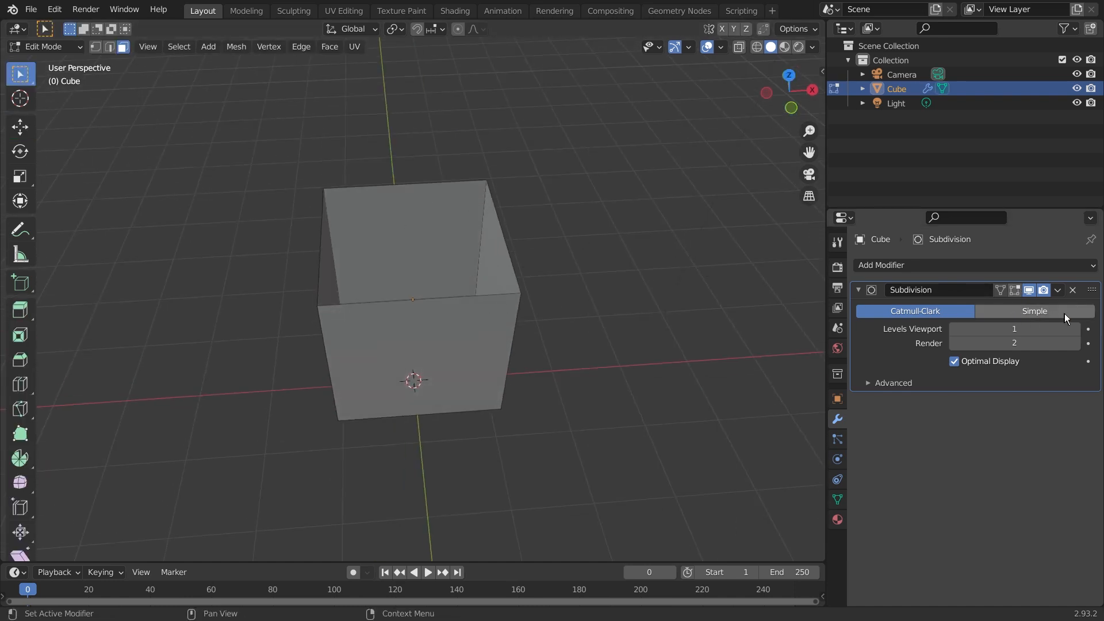
pyautogui.click(1015, 290)
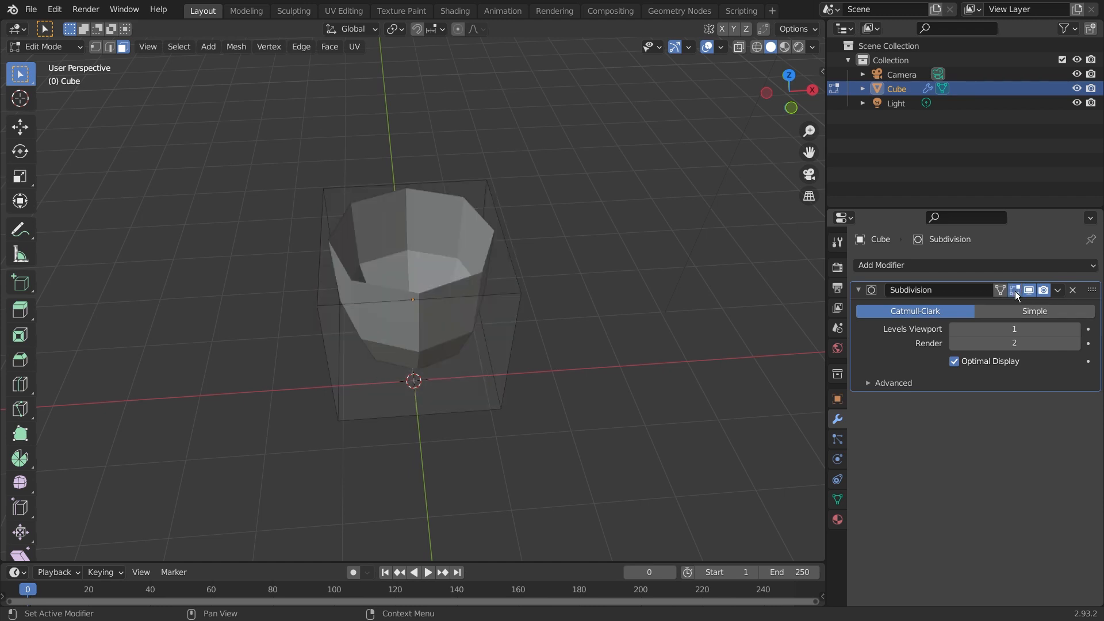
# Return to Object Mode and turn off the Subdivision modifier's display in the viewport
pyautogui.press('Tab')
pyautogui.moveTo(673, 322); pyautogui.dragTo(719, 228, button='middle')
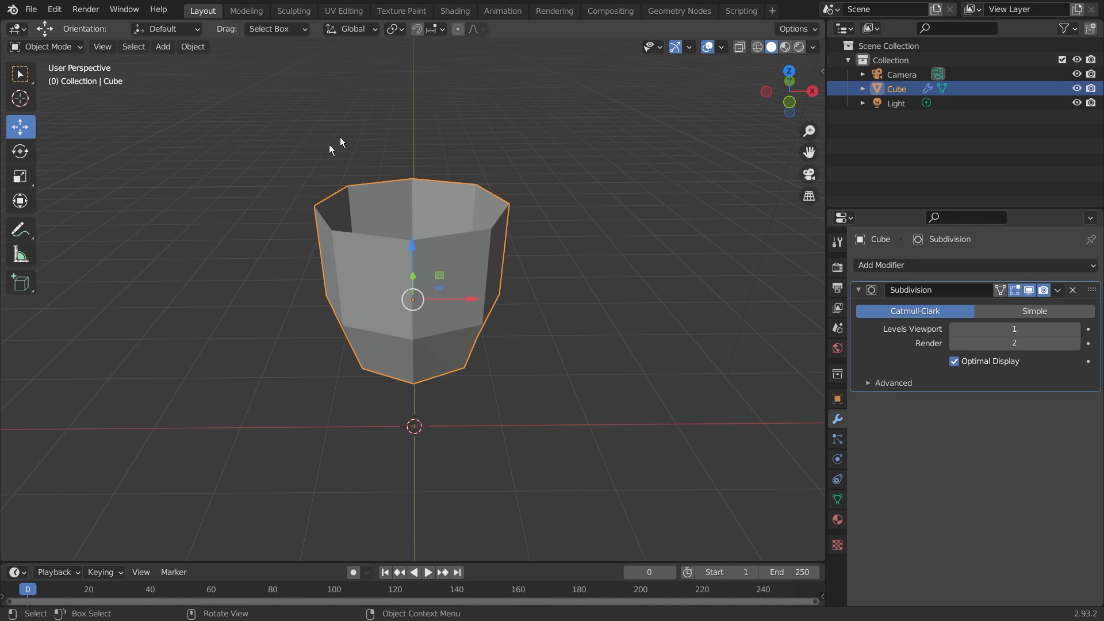
pyautogui.click(1033, 289)
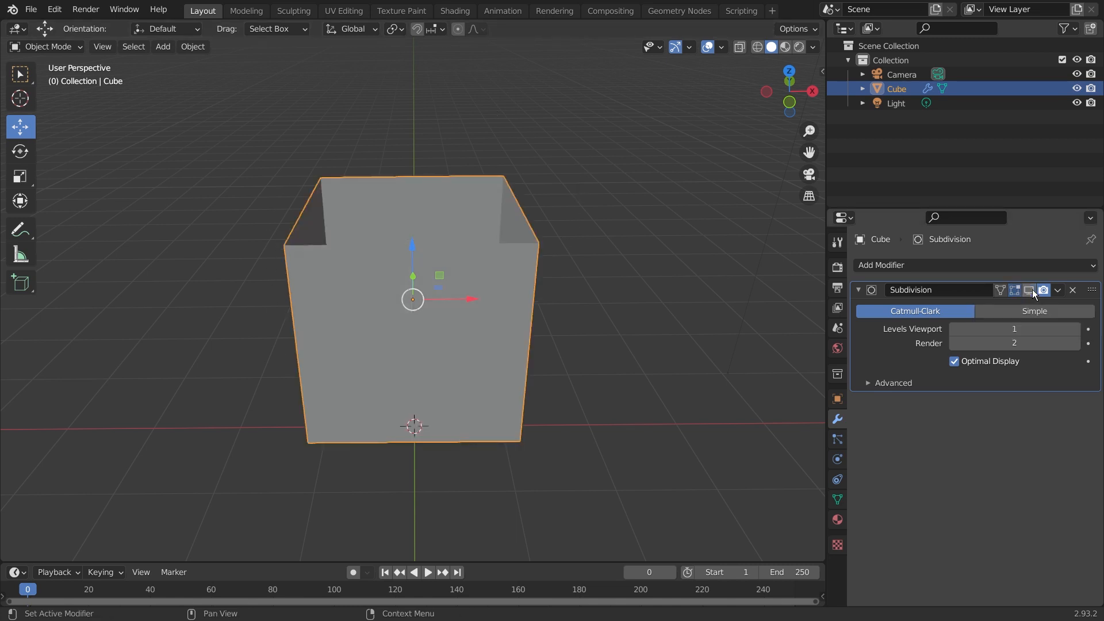
# Toggle the Subdivision modifier's viewport display to compare the cube's shapes, leaving the display turned on
pyautogui.click(1033, 289)
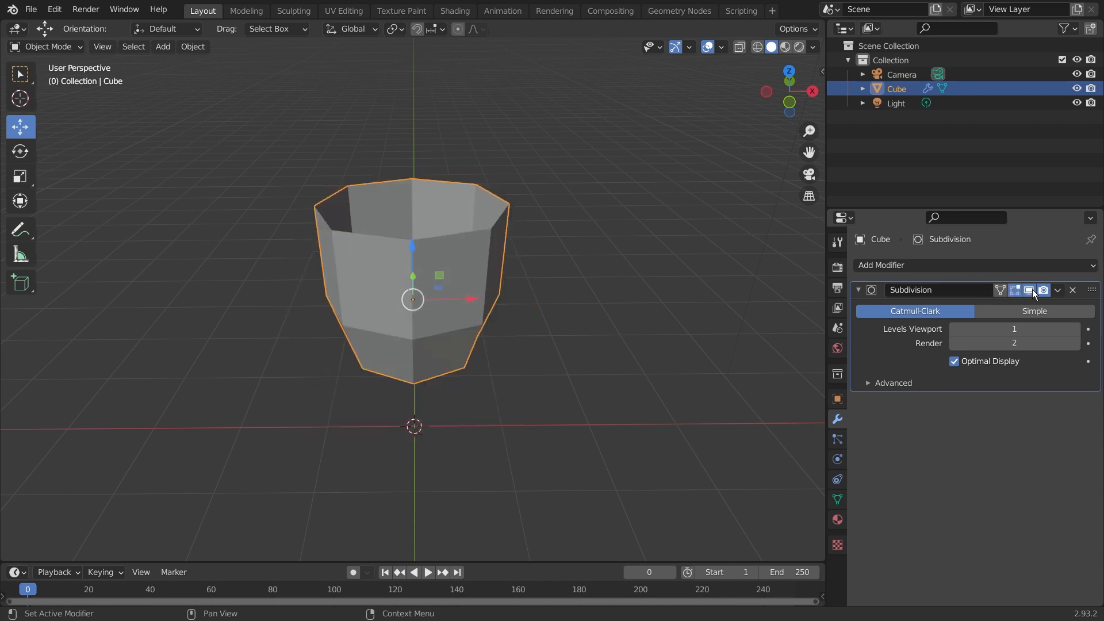
pyautogui.click(1033, 289)
pyautogui.click(1033, 288)
pyautogui.click(1033, 289)
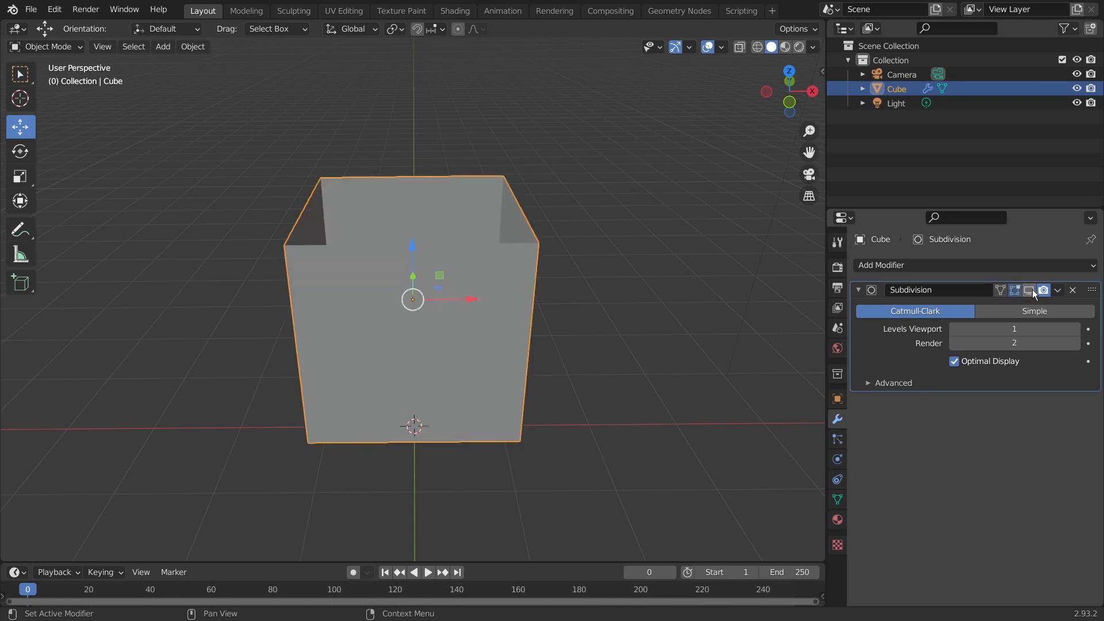
pyautogui.click(1032, 289)
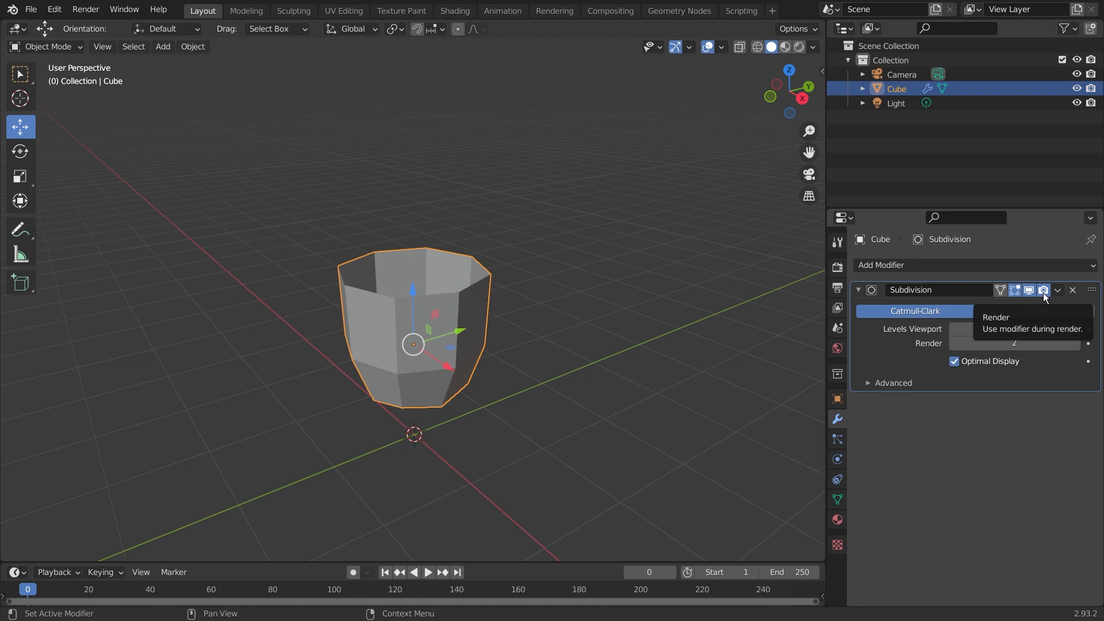
# Turn off the Subdivision modifier for rendering, render an image of the cube, and close the render result
pyautogui.click(1043, 291)
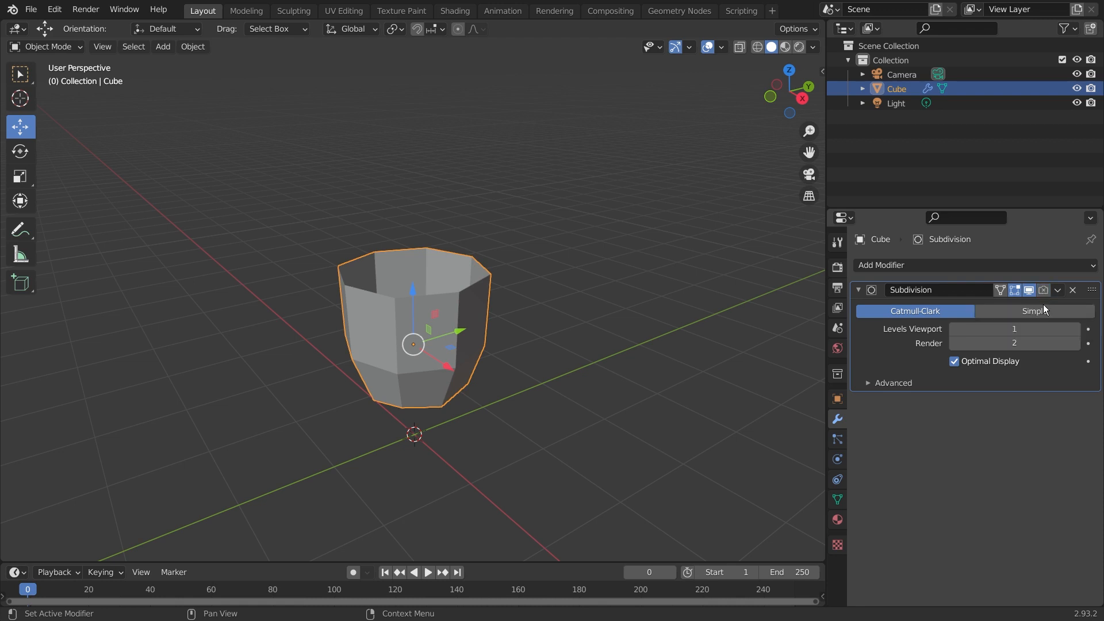
pyautogui.scroll(1, 726, 401)
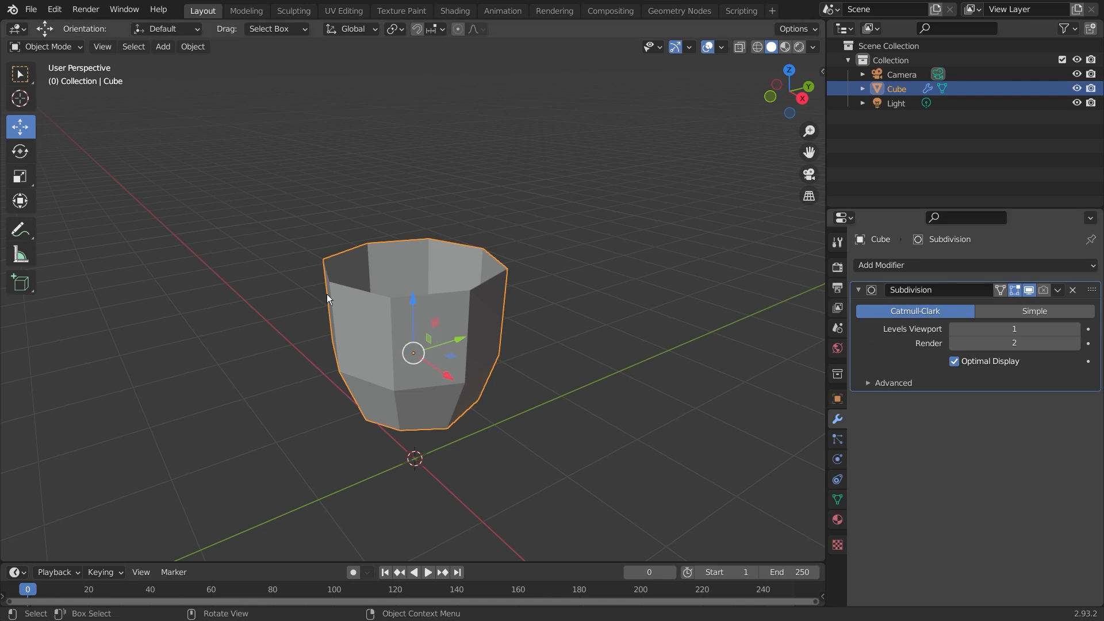
pyautogui.click(85, 9)
pyautogui.click(103, 28)
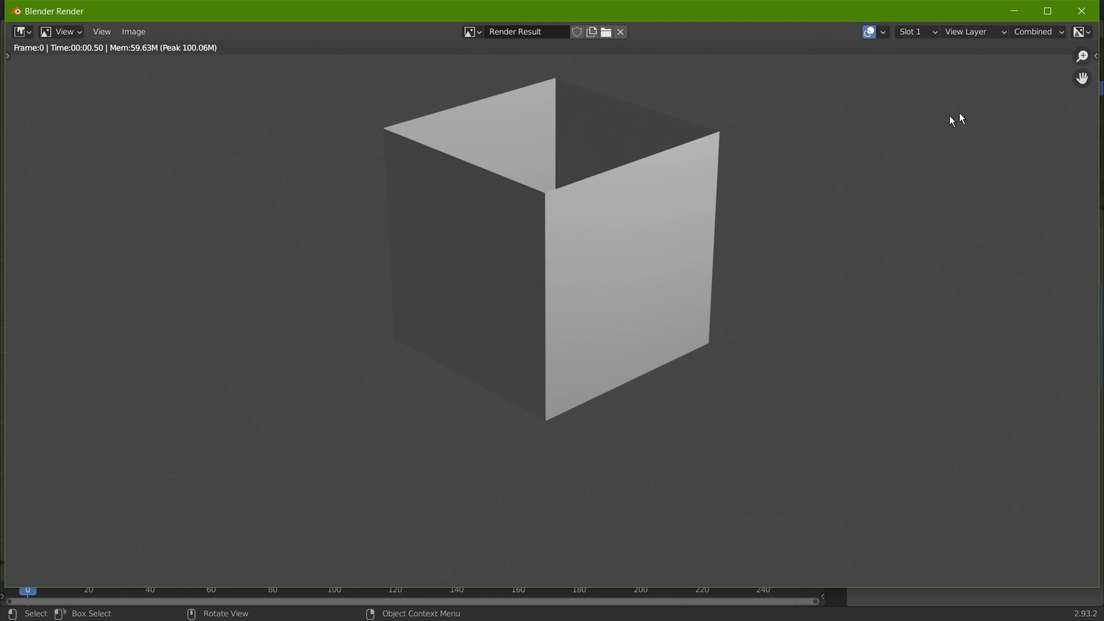
pyautogui.click(1082, 11)
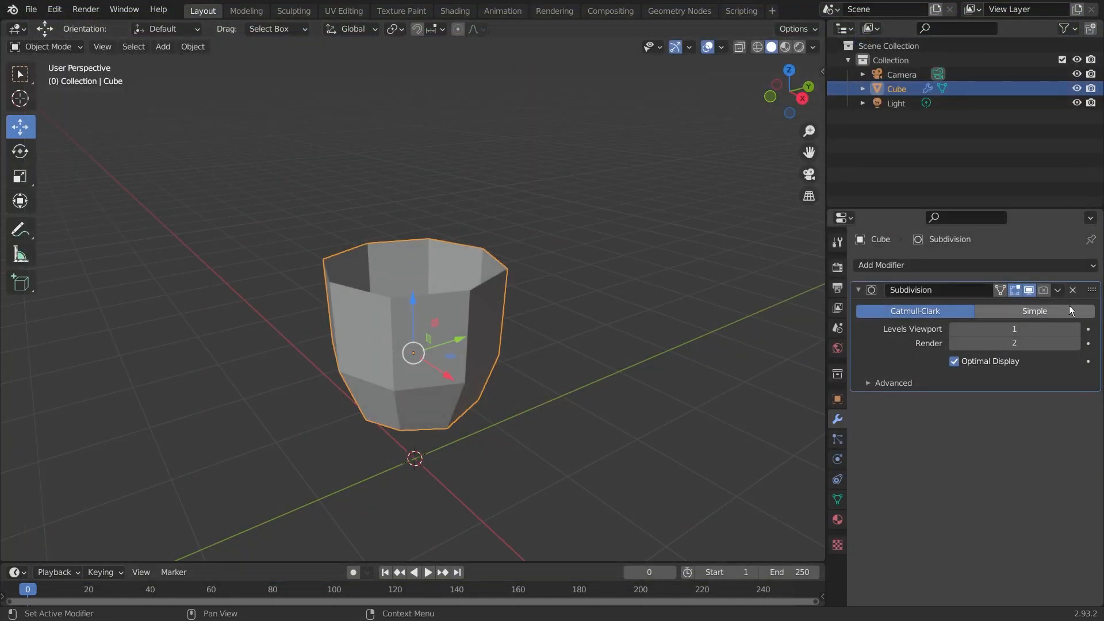
# Collapse the Subdivision modifier's settings and turn its use in renders back on
pyautogui.click(861, 292)
pyautogui.click(1043, 290)
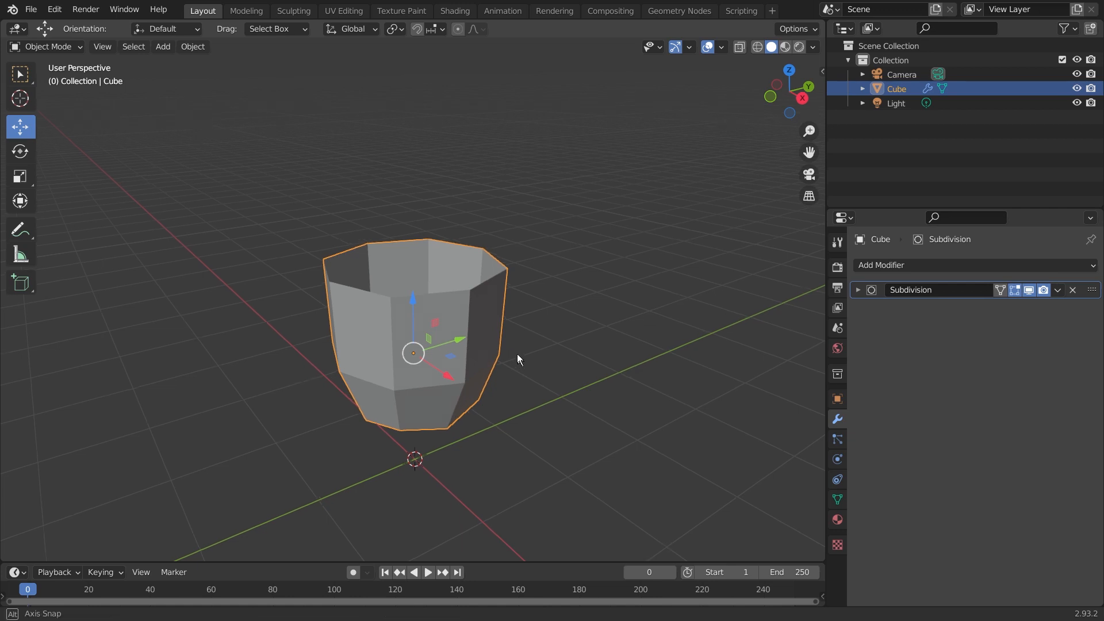
# Compare the shape with Subdivision's viewport display off and on, and do the same for its Edit Mode display while editing
pyautogui.moveTo(517, 357); pyautogui.dragTo(580, 368, button='middle')
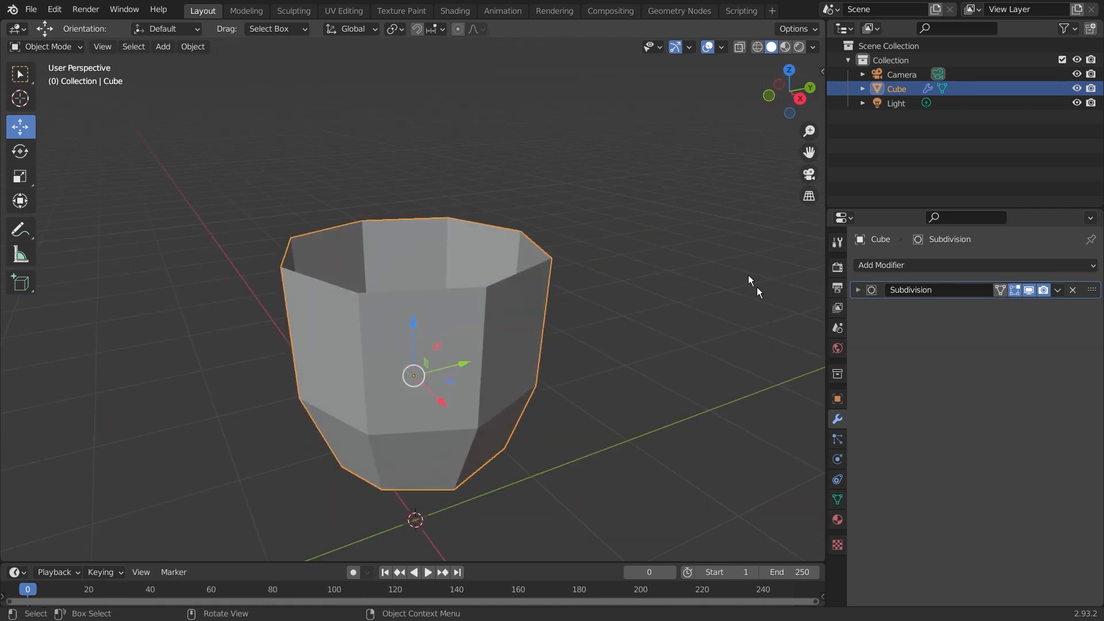
pyautogui.click(1029, 290)
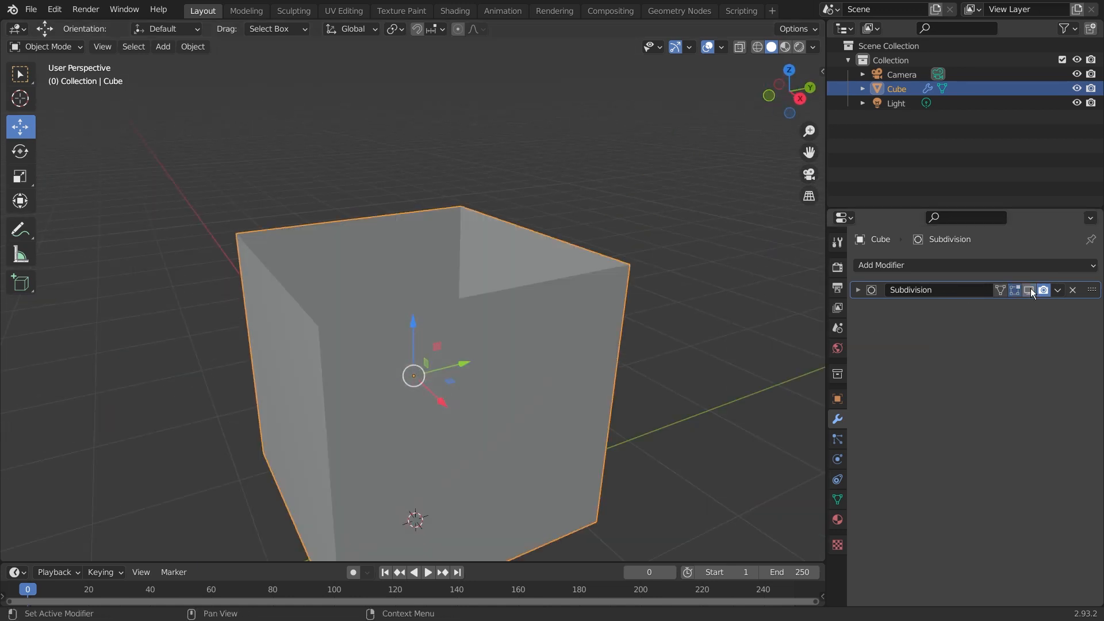
pyautogui.click(1029, 291)
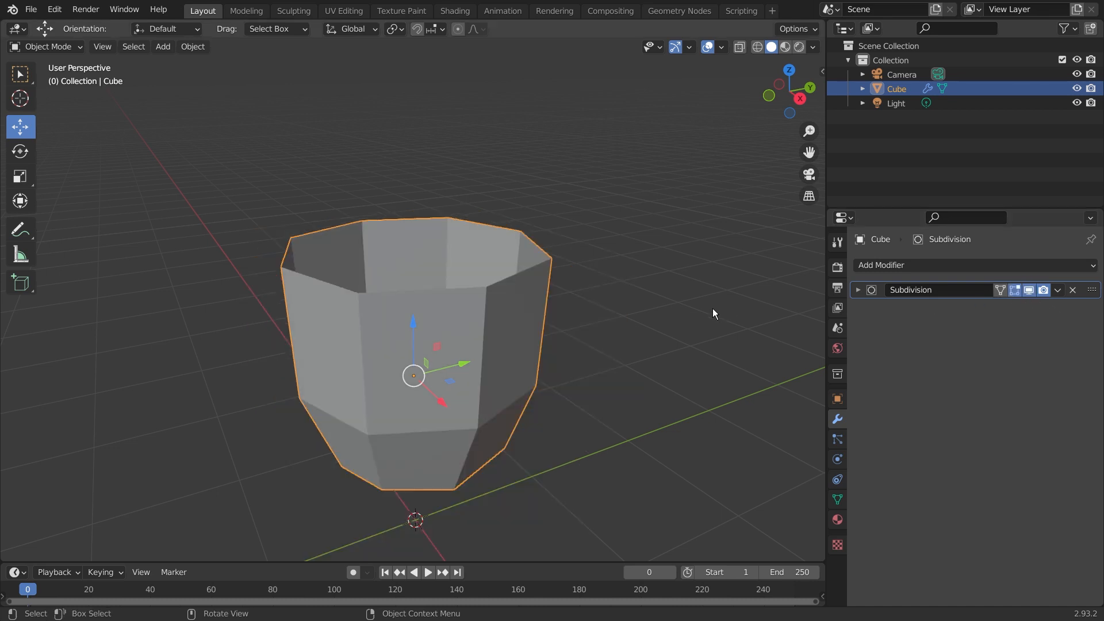
pyautogui.press('Tab')
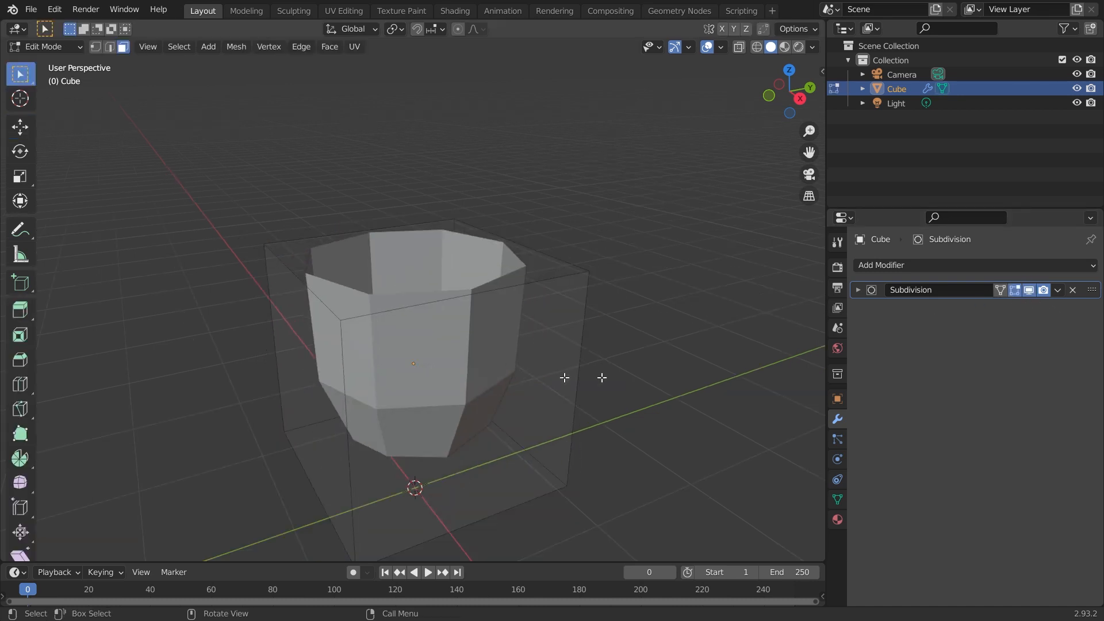
pyautogui.click(1014, 291)
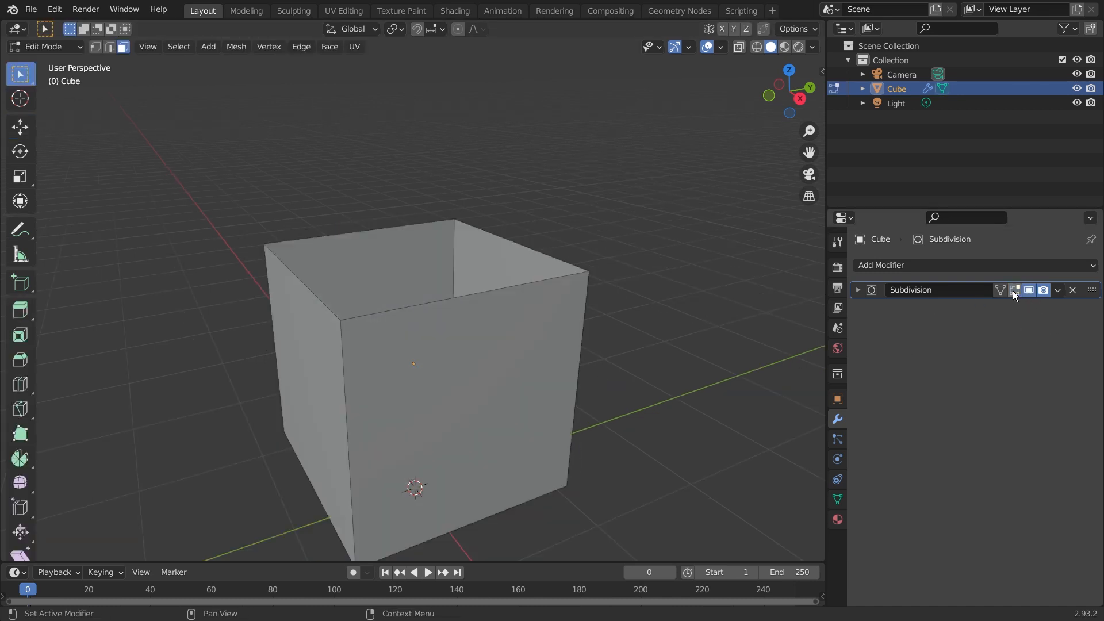
pyautogui.click(1013, 291)
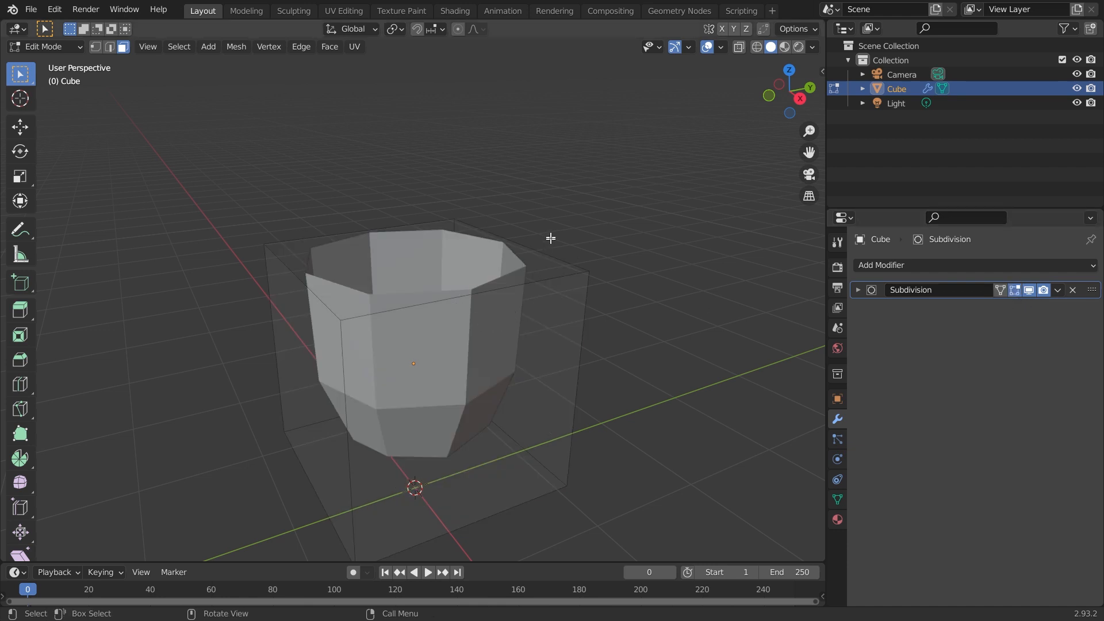
pyautogui.press('Tab')
# Add a Solidify modifier to the subdivided cube and collapse its settings
pyautogui.moveTo(498, 312); pyautogui.dragTo(523, 316, button='middle')
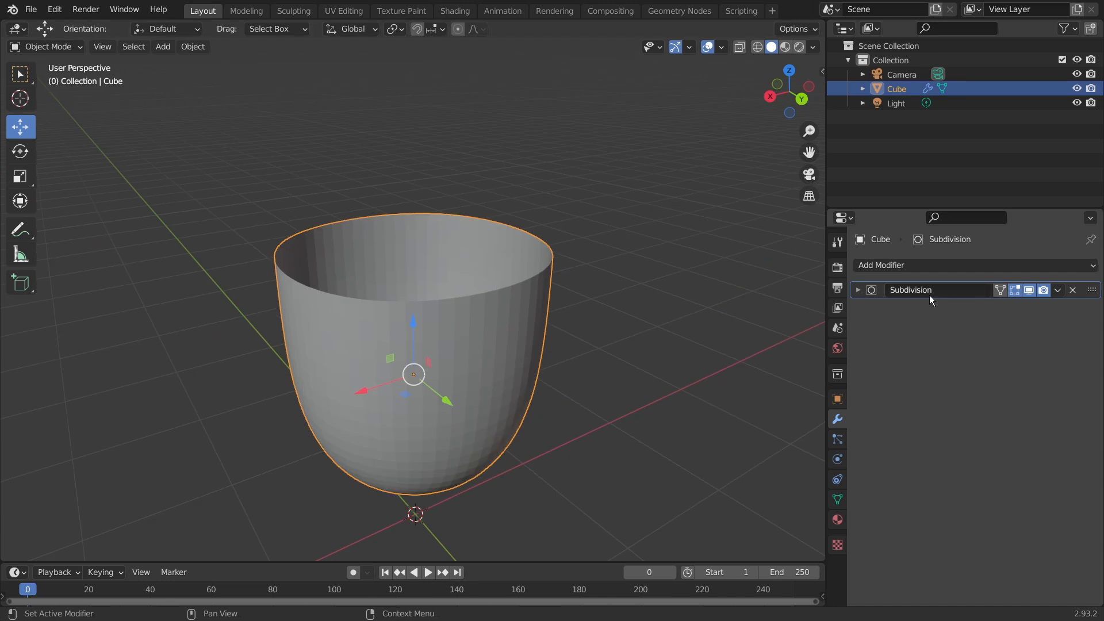
pyautogui.click(933, 267)
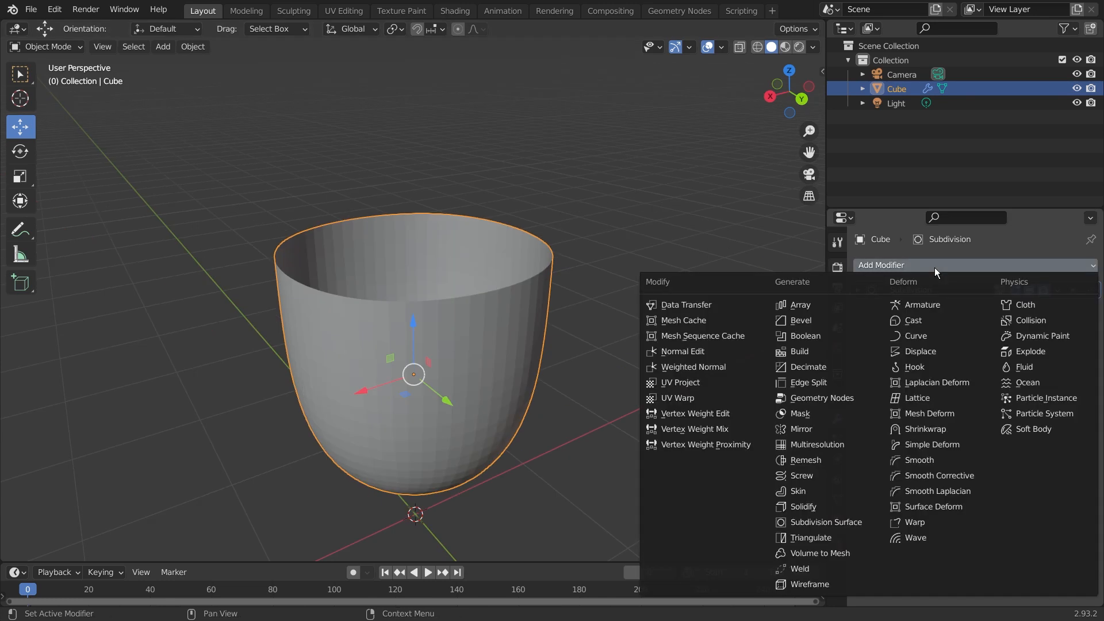
pyautogui.click(823, 509)
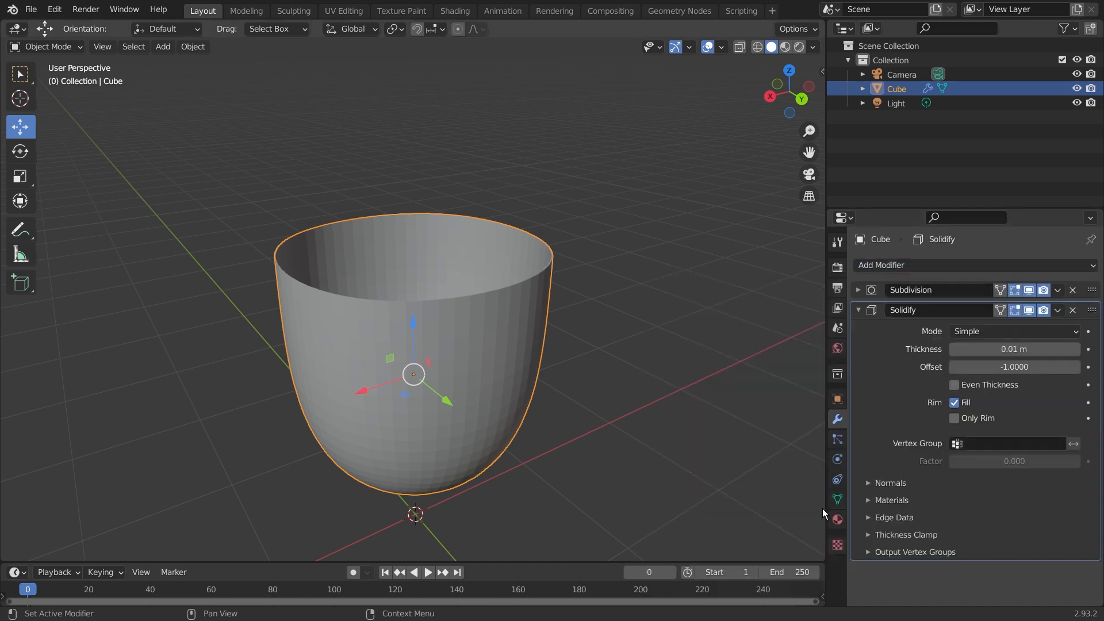
pyautogui.click(860, 310)
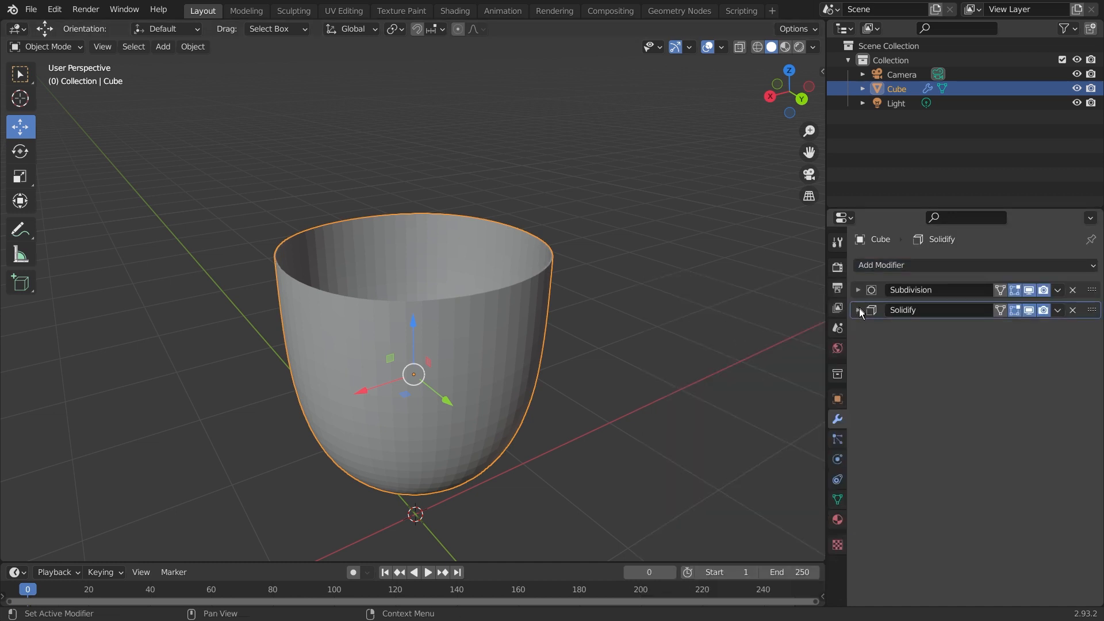
# Set the Solidify modifier's thickness to 0.06 m, collapse its settings, and inspect the cup's wall
pyautogui.moveTo(725, 287); pyautogui.dragTo(529, 247, button='middle')
pyautogui.click(858, 311)
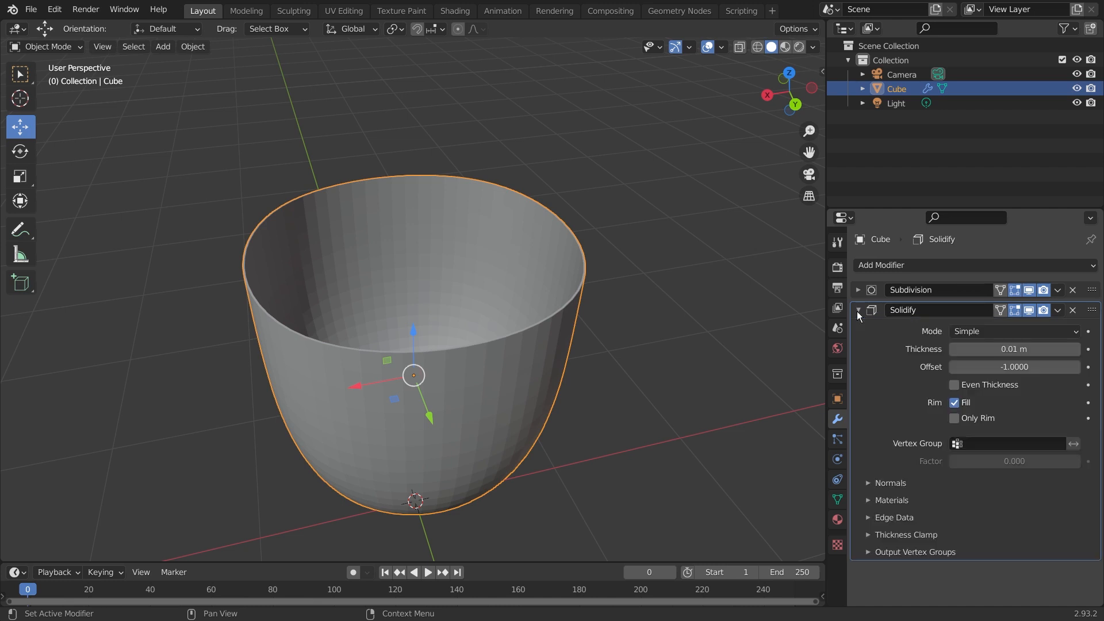
pyautogui.click(1075, 350)
pyautogui.click(1074, 350)
pyautogui.click(1074, 350)
pyautogui.click(1074, 350)
pyautogui.click(1074, 350)
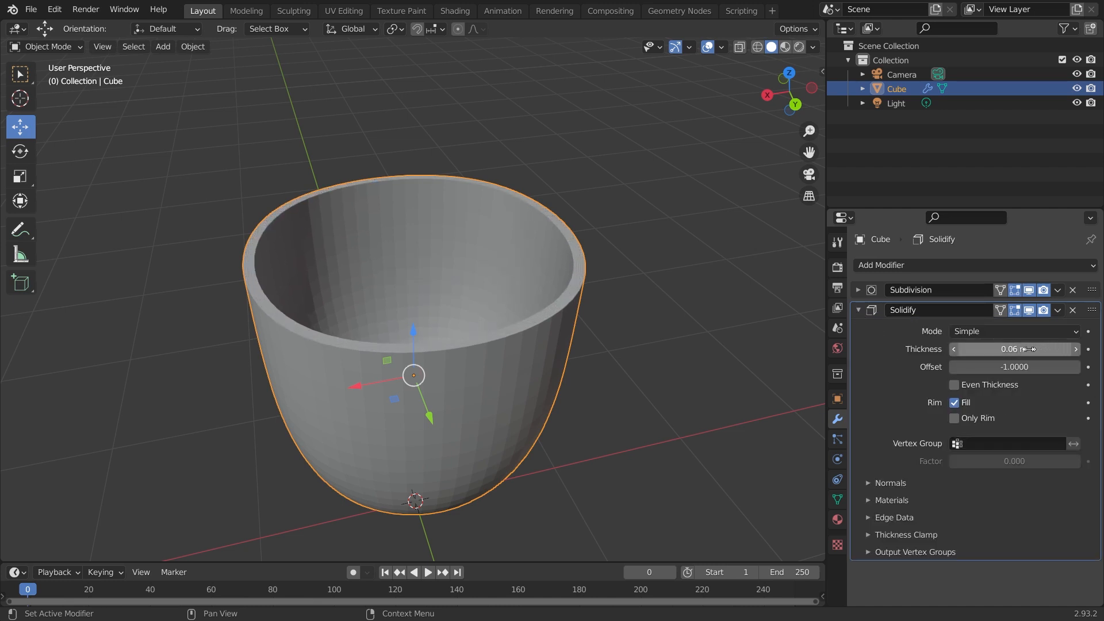
pyautogui.click(857, 311)
pyautogui.moveTo(691, 343); pyautogui.dragTo(628, 365, button='middle')
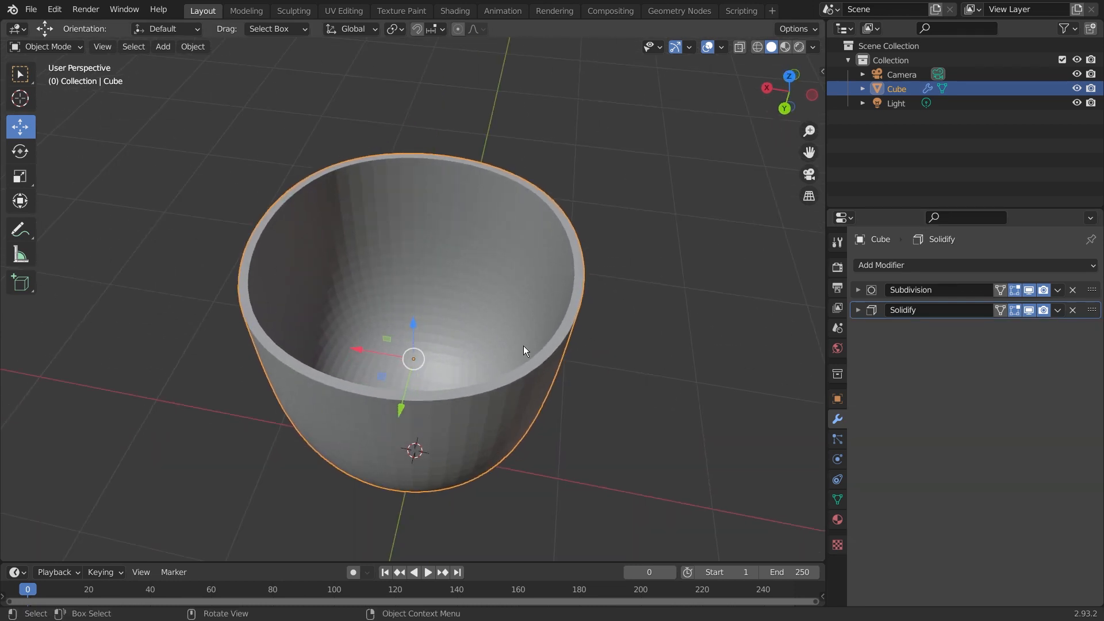
pyautogui.moveTo(564, 334); pyautogui.dragTo(637, 311, button='middle')
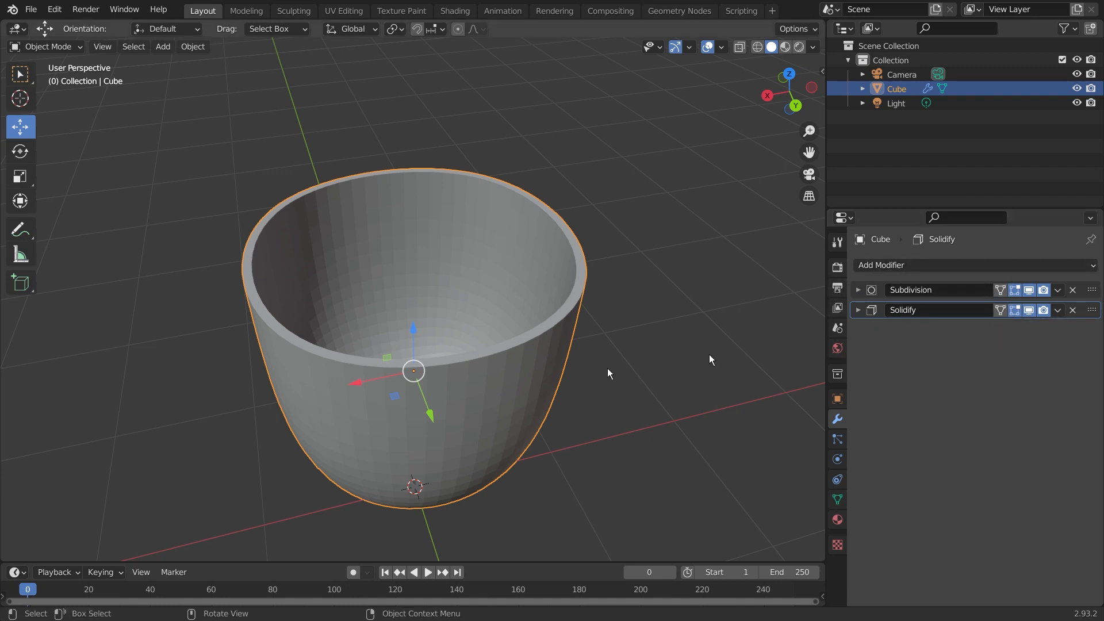
# Turn off the viewport display of the Solidify and Subdivision modifiers to inspect the original mesh, and turn both back on
pyautogui.scroll(-1, 449, 389)
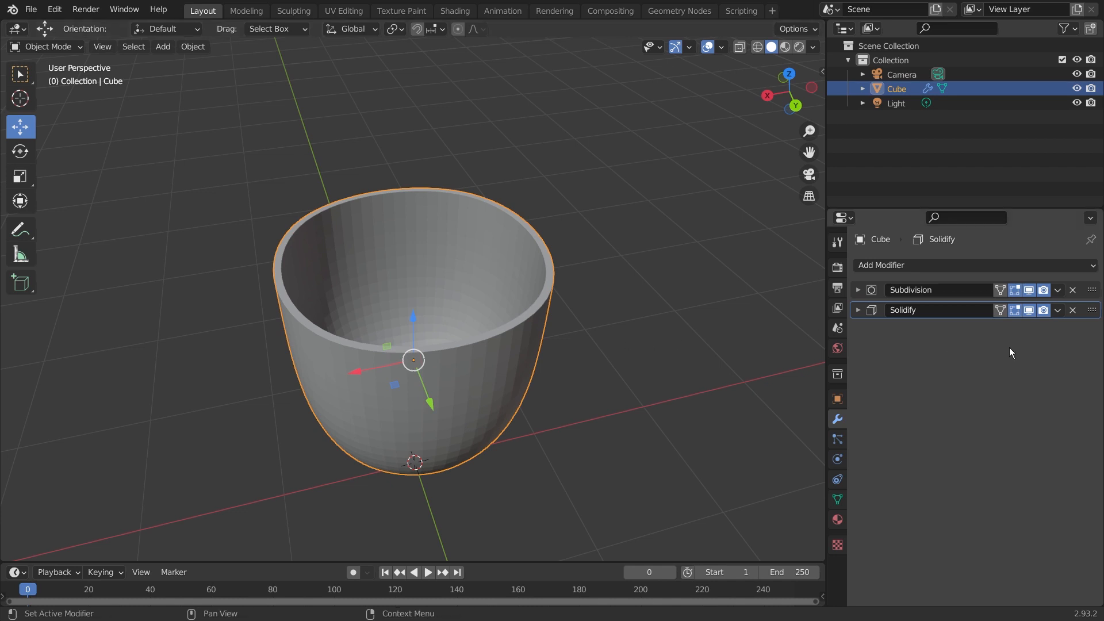
pyautogui.click(1028, 310)
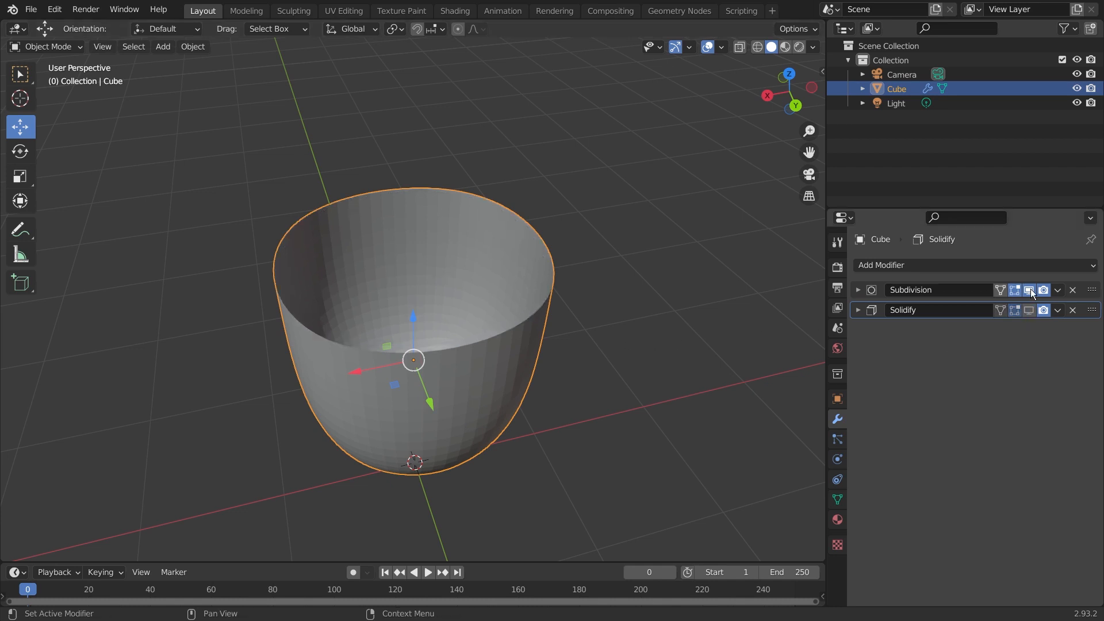
pyautogui.click(1029, 289)
pyautogui.scroll(-2, 517, 357)
pyautogui.moveTo(528, 388); pyautogui.dragTo(298, 368, button='middle')
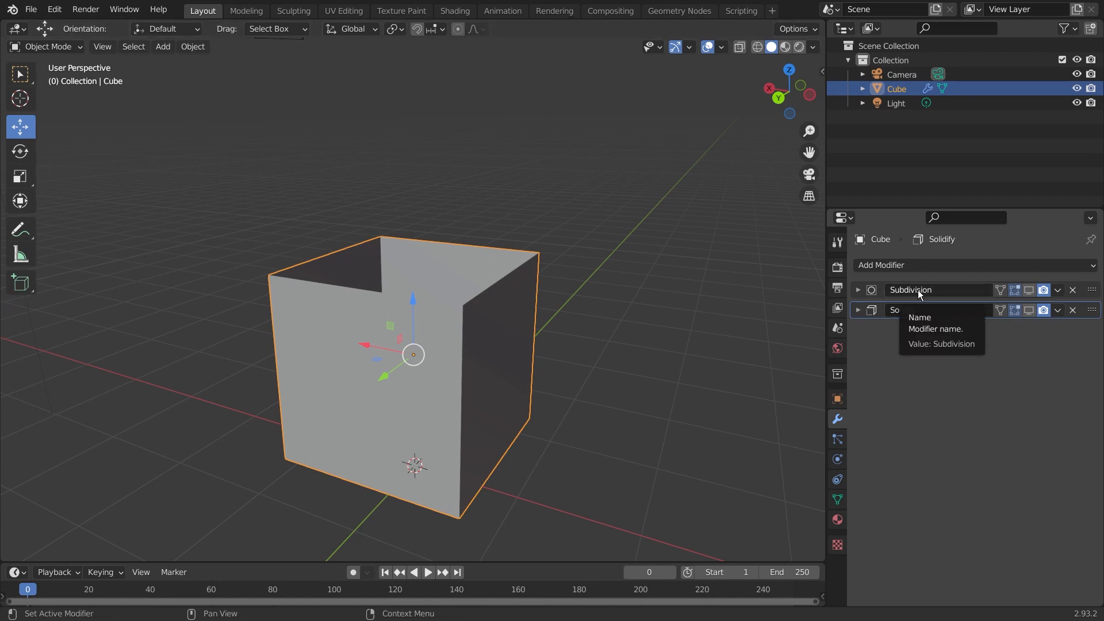
pyautogui.click(1029, 310)
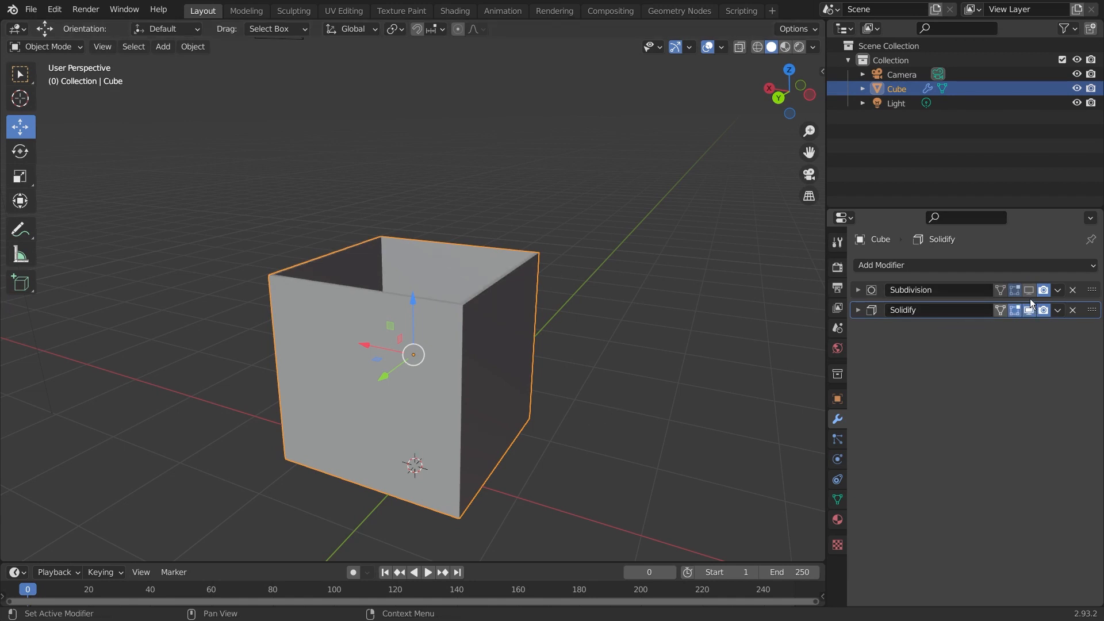
pyautogui.click(1029, 289)
# Switch the cube to Edit Mode to show the original mesh cage around the cup
pyautogui.moveTo(498, 290); pyautogui.dragTo(549, 333, button='middle')
pyautogui.press('Tab')
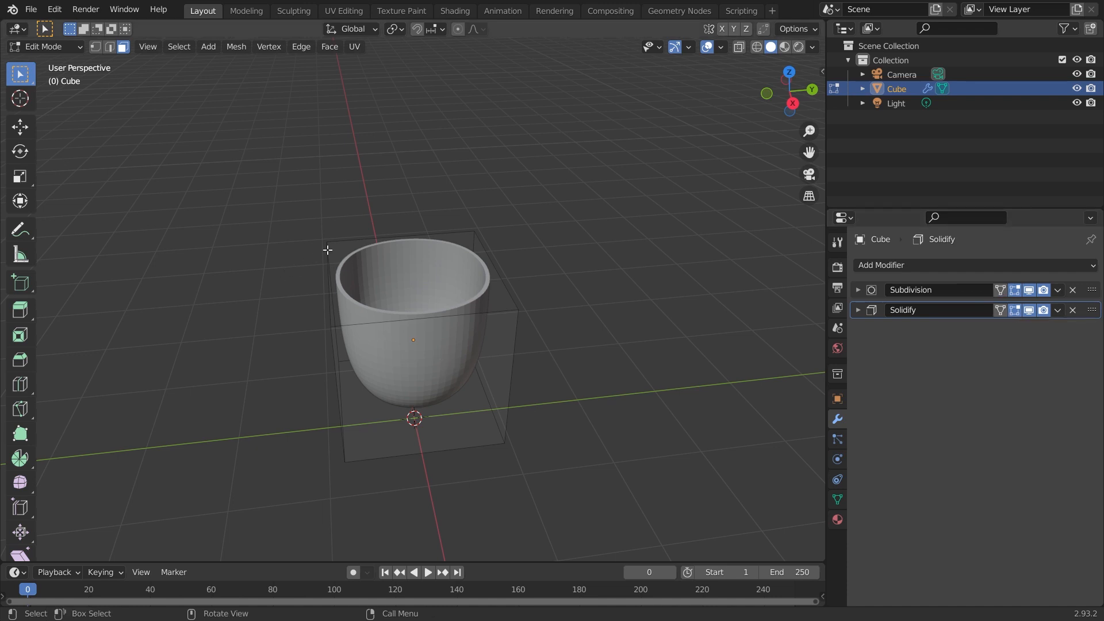
pyautogui.moveTo(437, 356); pyautogui.dragTo(529, 350, button='middle')
# Try moving one side face of the cube's cage outward along the X axis
pyautogui.click(432, 368)
pyautogui.press('g')
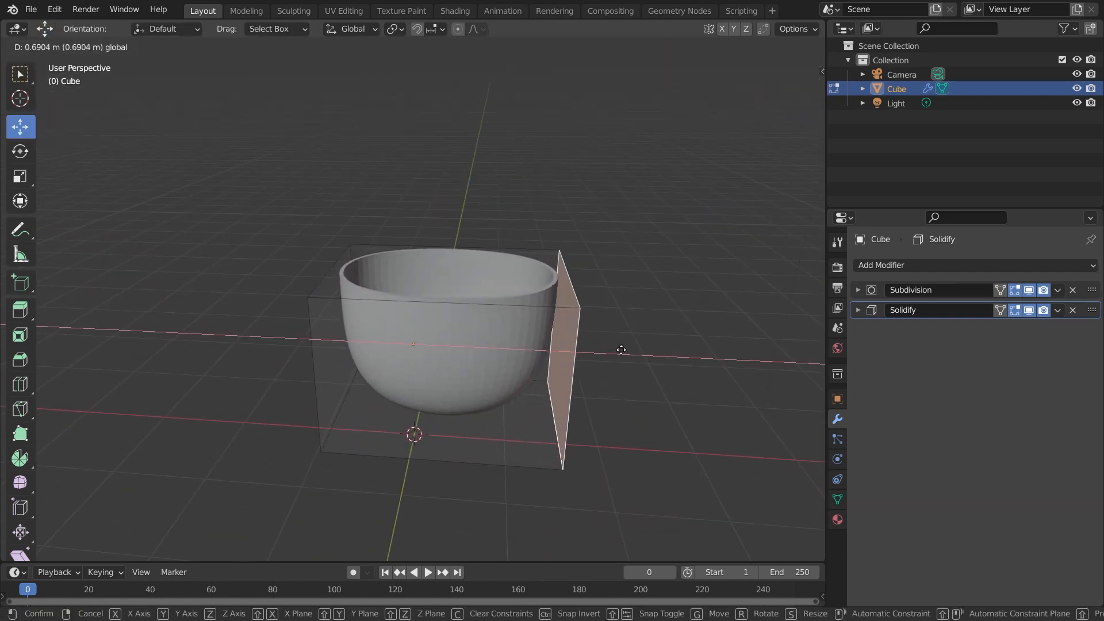
pyautogui.moveTo(621, 350); pyautogui.dragTo(569, 356)
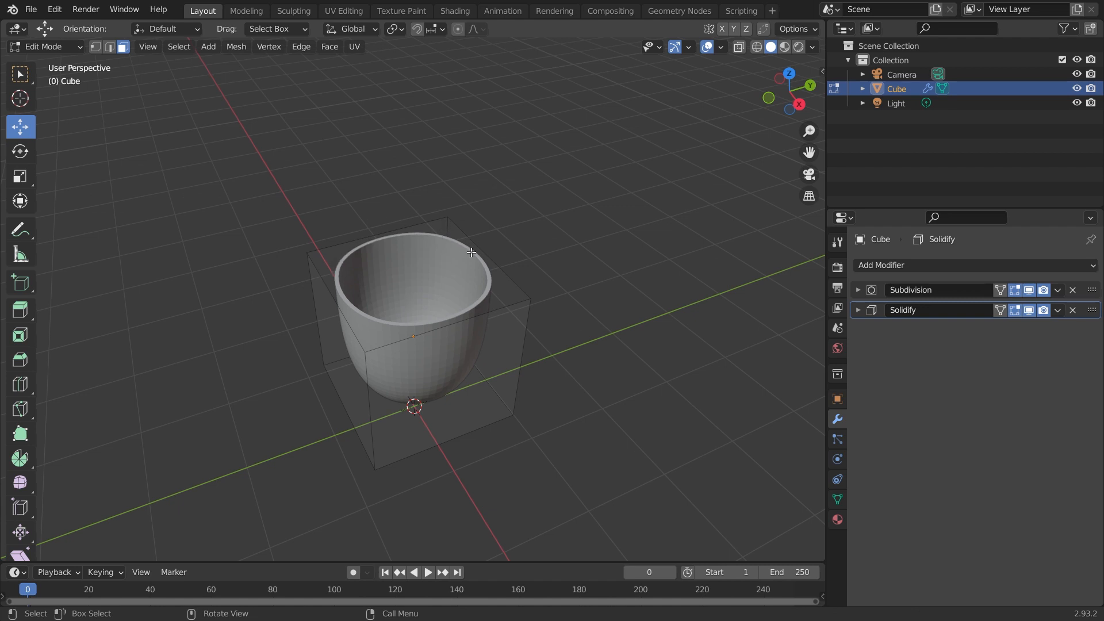
# Turn on the Subdivision modifier's On Cage option and select side faces directly on the smoothed cup
pyautogui.click(1000, 289)
pyautogui.moveTo(444, 366); pyautogui.dragTo(539, 319, button='middle')
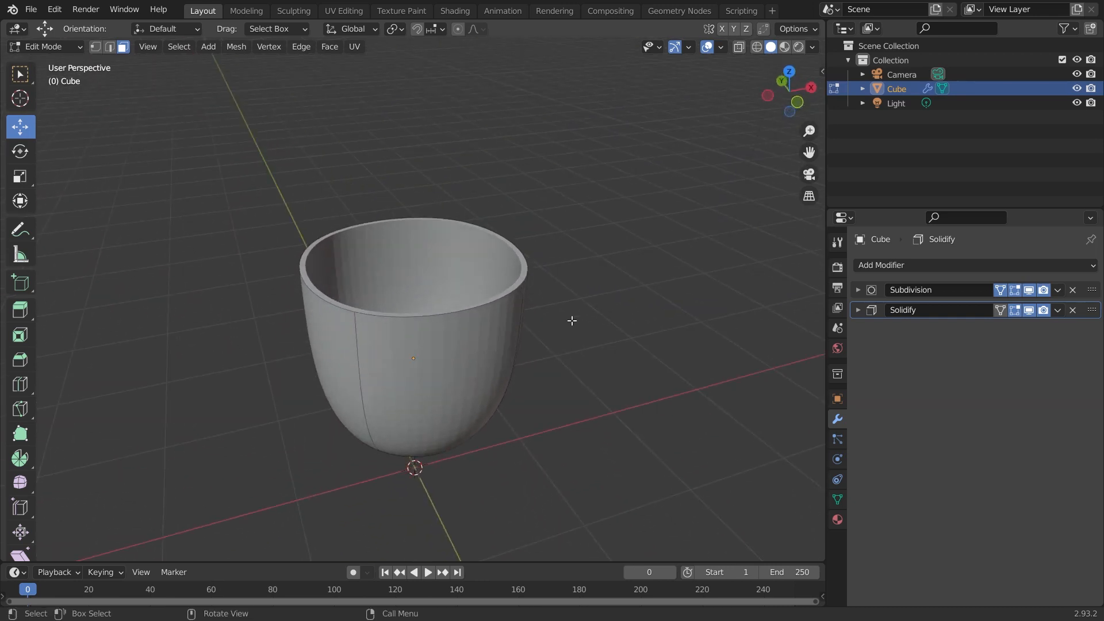
pyautogui.moveTo(434, 269); pyautogui.dragTo(406, 362, button='middle')
pyautogui.click(403, 374)
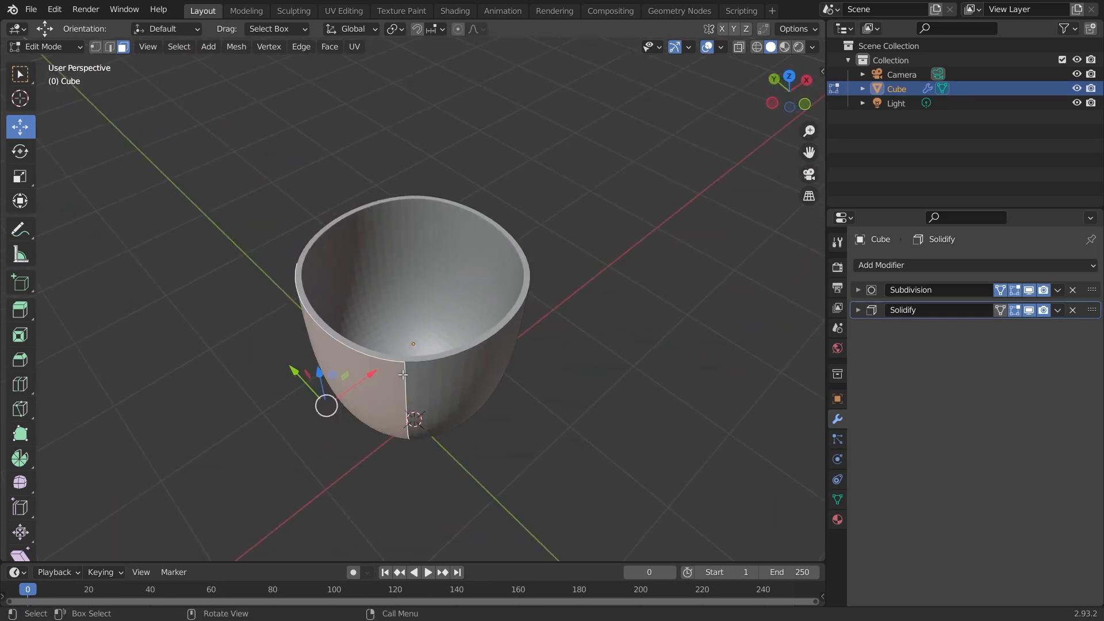
pyautogui.click(459, 368)
pyautogui.moveTo(535, 313); pyautogui.dragTo(429, 318, button='middle')
pyautogui.click(430, 319)
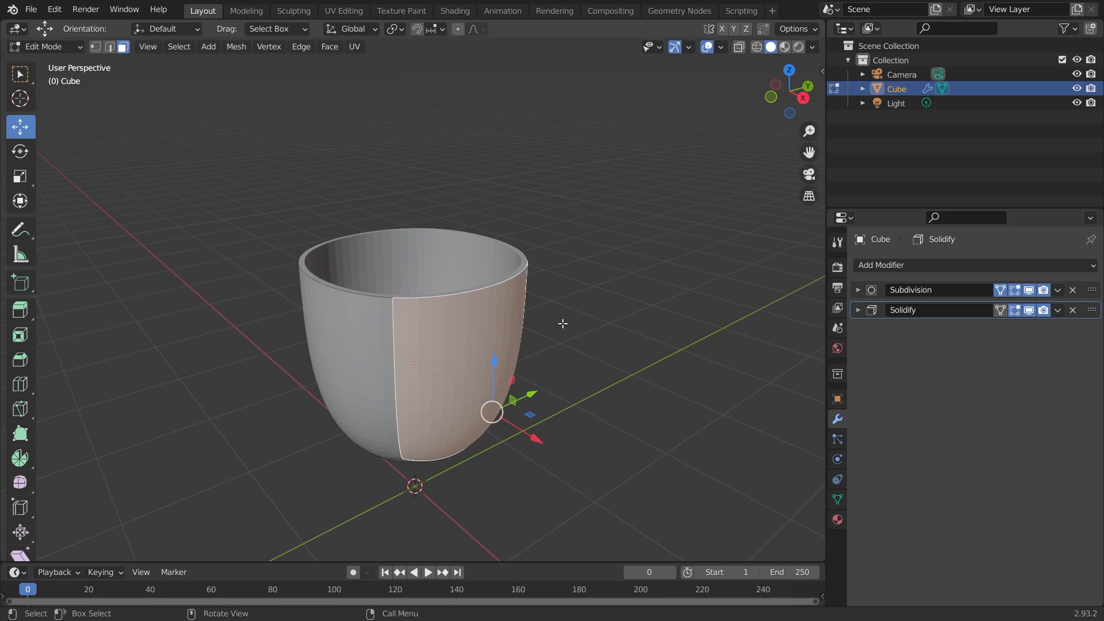
pyautogui.moveTo(562, 324); pyautogui.dragTo(479, 339, button='middle')
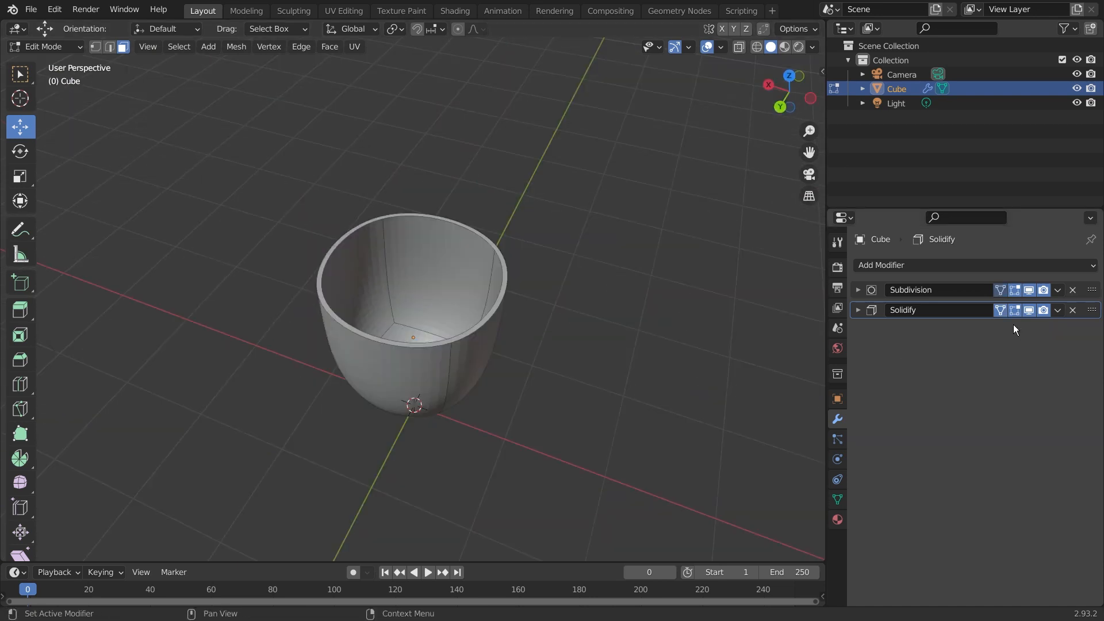
# Turn off the On Cage option for both the Solidify and Subdivision modifiers and inspect the cup with its original cage
pyautogui.click(1000, 310)
pyautogui.click(1003, 289)
pyautogui.moveTo(461, 337); pyautogui.dragTo(410, 239, button='middle')
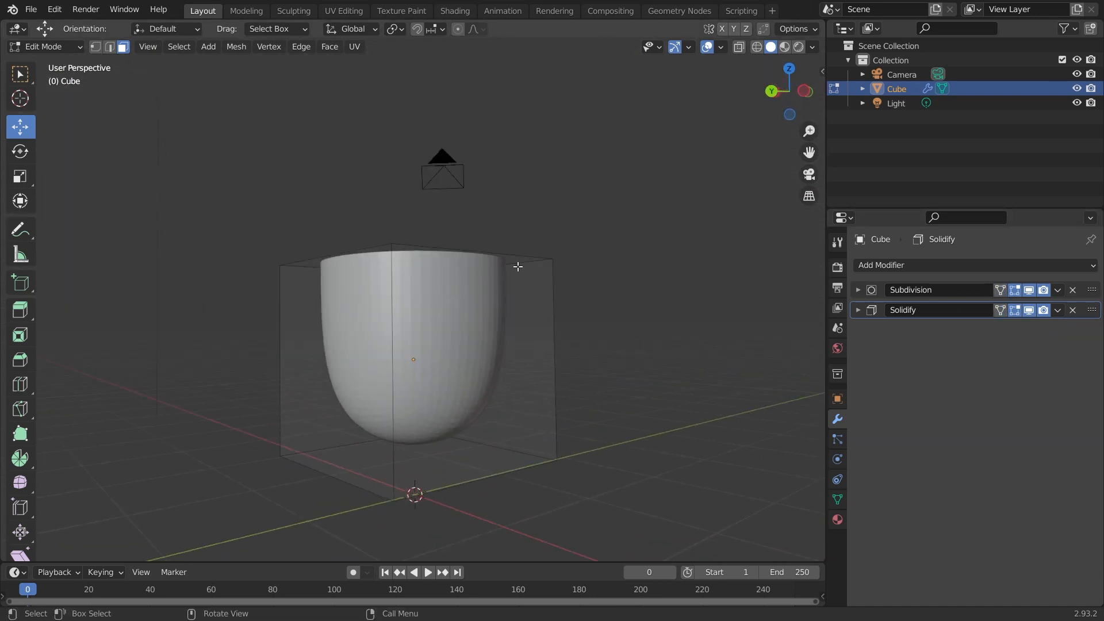
pyautogui.moveTo(517, 267); pyautogui.dragTo(340, 326, button='middle')
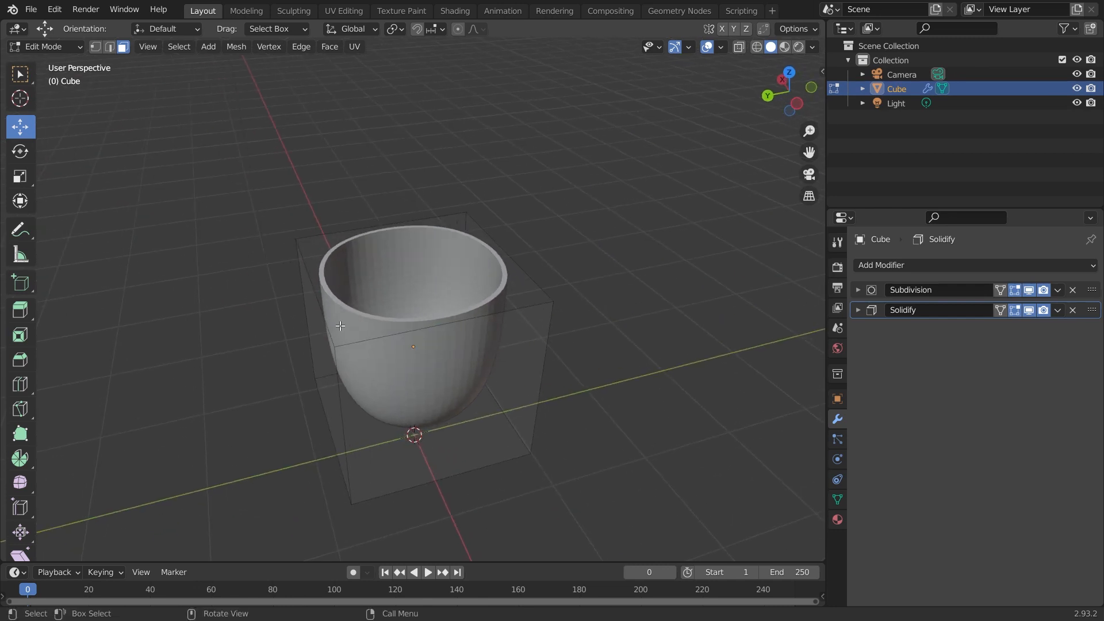
# Remove the Solidify and Subdivision modifiers, then return to Object Mode and delete the open cube
pyautogui.scroll(-2, 465, 364)
pyautogui.scroll(2, 487, 380)
pyautogui.click(1073, 310)
pyautogui.click(1074, 290)
pyautogui.scroll(-2, 469, 287)
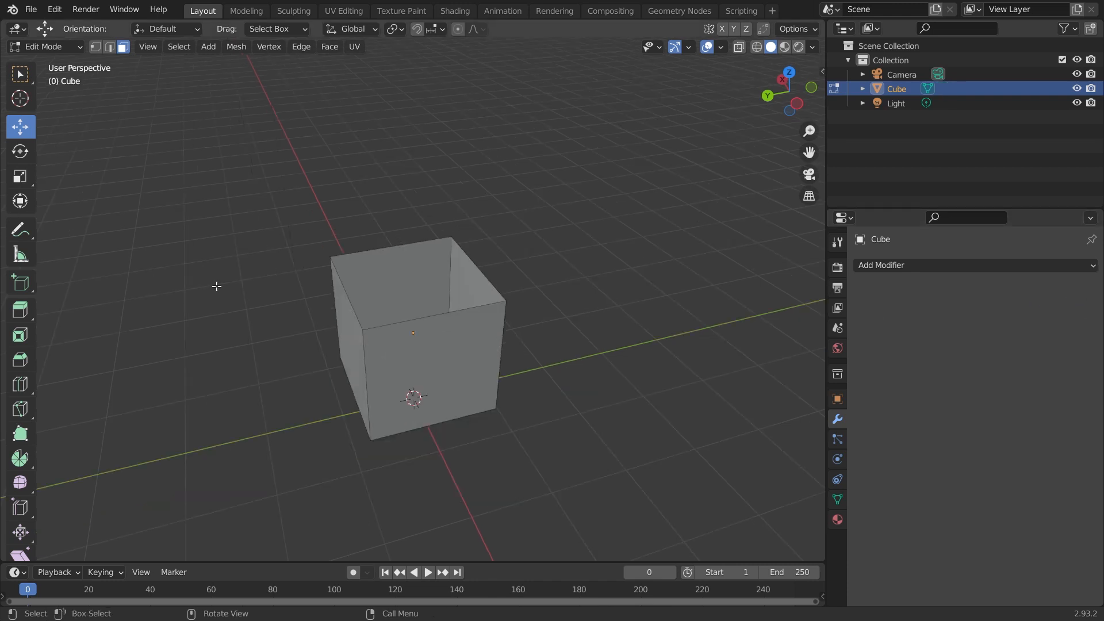
pyautogui.press('Tab')
pyautogui.press('Delete')
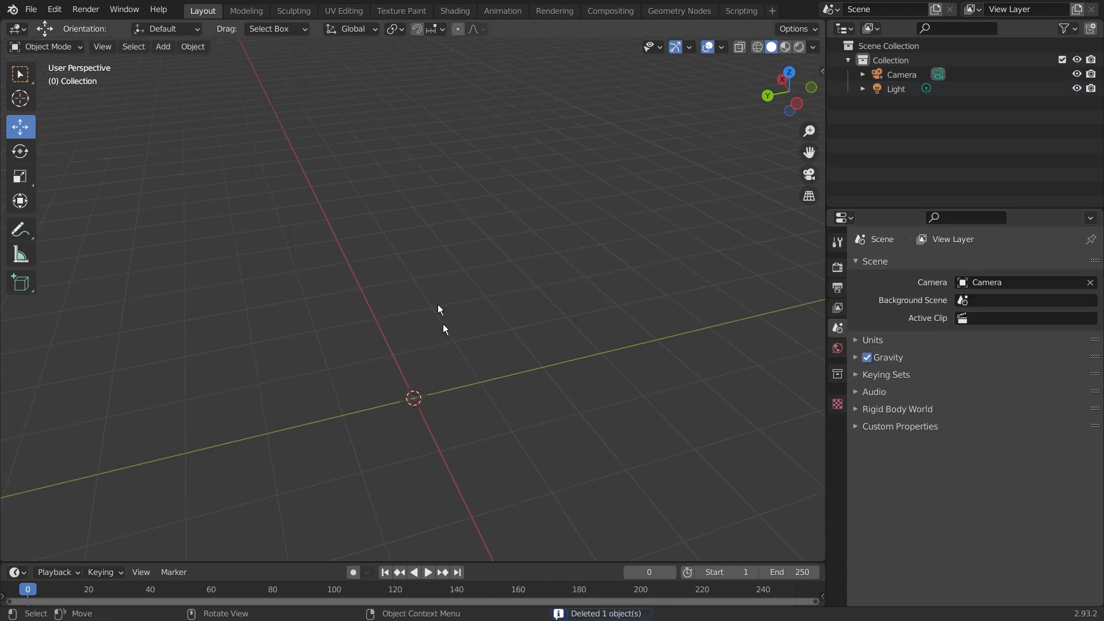
# Add a new cube to the scene and raise it along the Z axis
pyautogui.hotkey('shift', 'a')
pyautogui.click(481, 286)
pyautogui.moveTo(477, 406); pyautogui.dragTo(449, 402, button='middle')
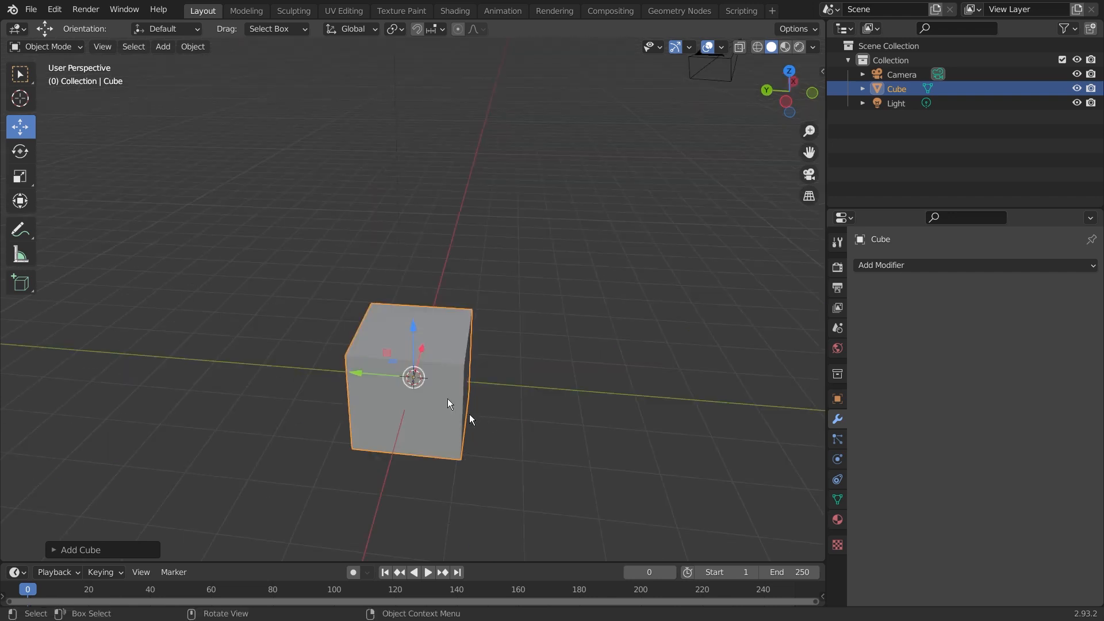
pyautogui.moveTo(414, 332); pyautogui.dragTo(414, 285)
# Add an Array modifier to the cube with a count of 5 and a relative offset X factor of 2.1
pyautogui.click(937, 263)
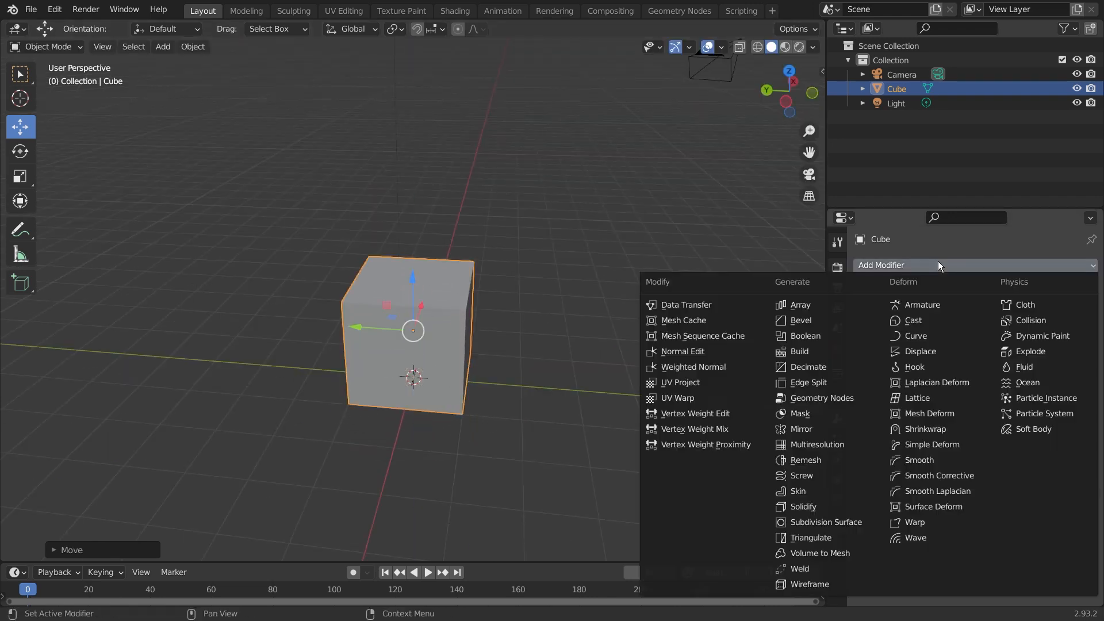
pyautogui.click(827, 310)
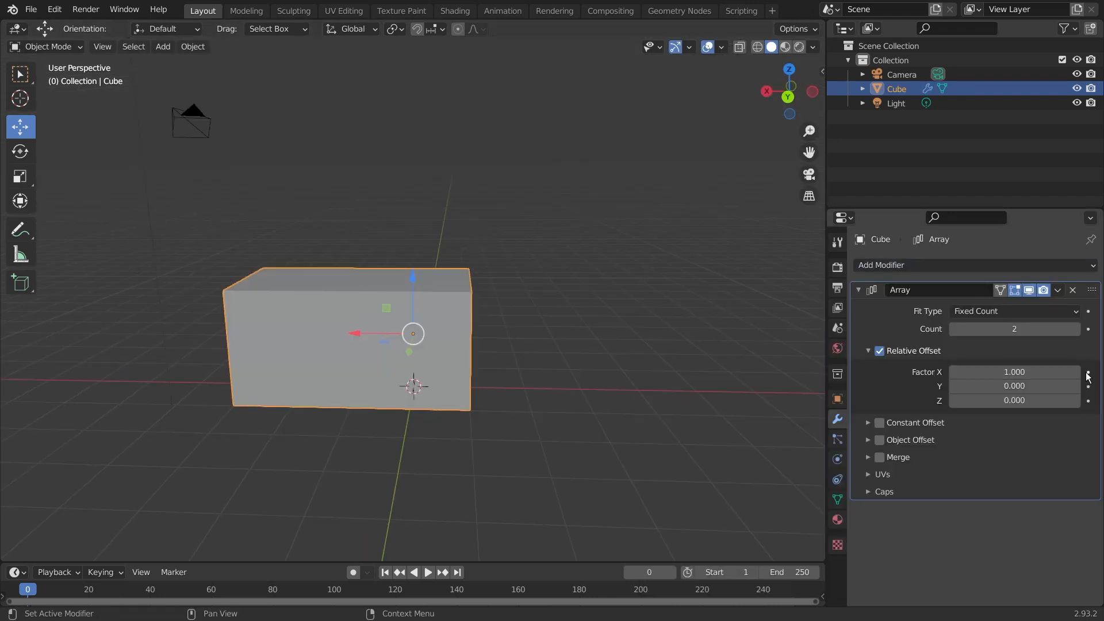
pyautogui.click(1075, 329)
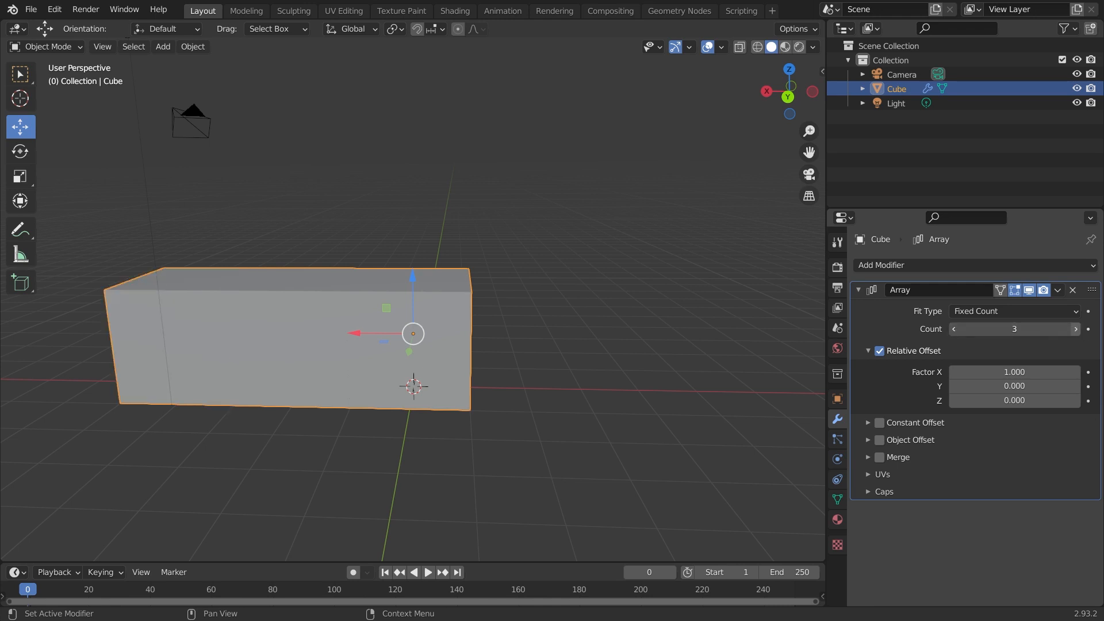
pyautogui.doubleClick(1075, 329)
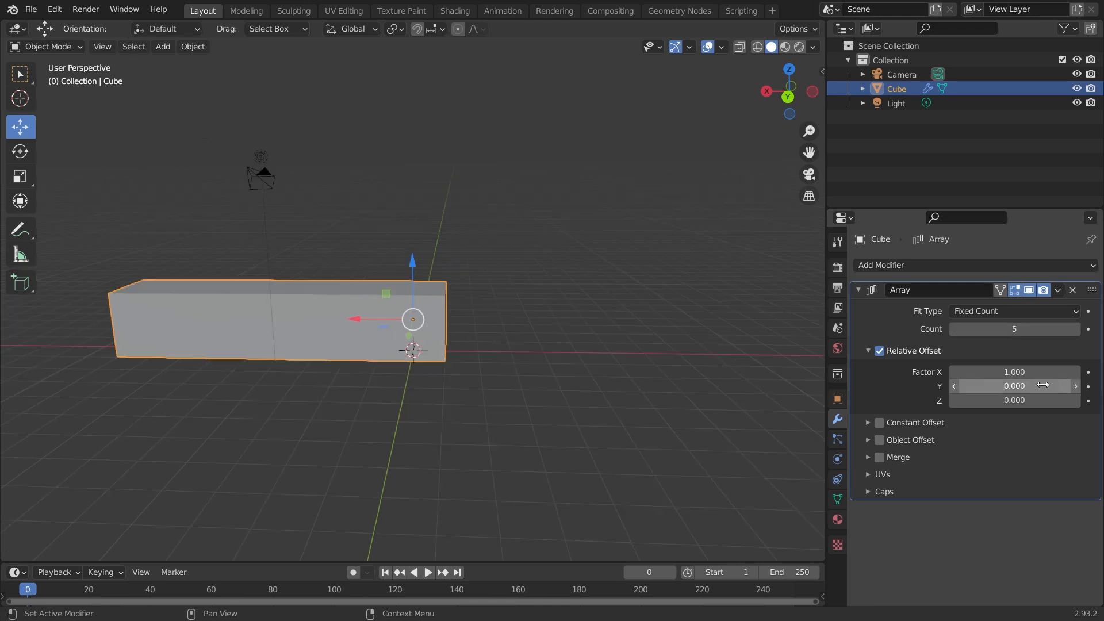
pyautogui.moveTo(1014, 372); pyautogui.dragTo(1047, 373)
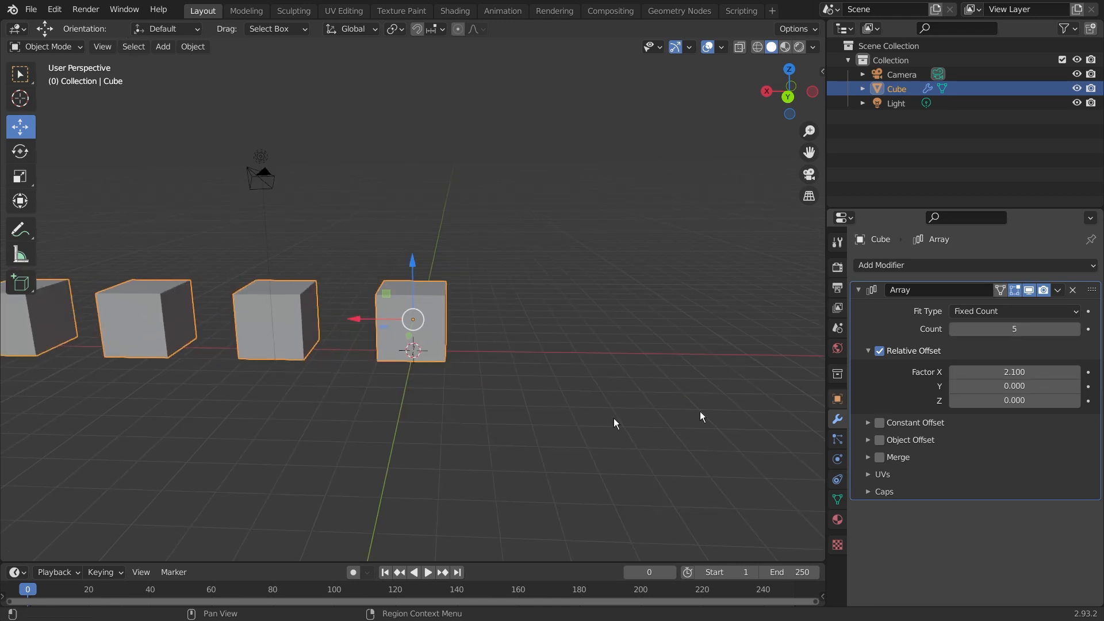
pyautogui.moveTo(473, 408); pyautogui.dragTo(609, 337, button='middle')
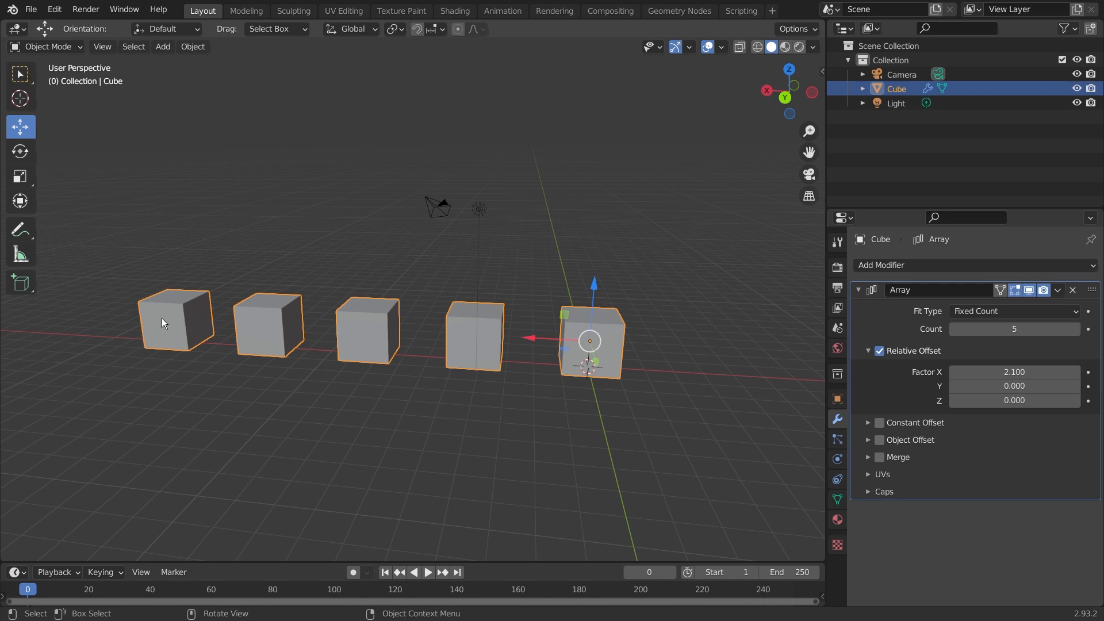
# Examine in Edit Mode which parts of the array can be selected by box-selecting the original cube and all the copies
pyautogui.moveTo(501, 343); pyautogui.dragTo(499, 411, button='middle')
pyautogui.press('Tab')
pyautogui.click(499, 412)
pyautogui.moveTo(555, 266); pyautogui.dragTo(671, 400)
pyautogui.click(636, 437)
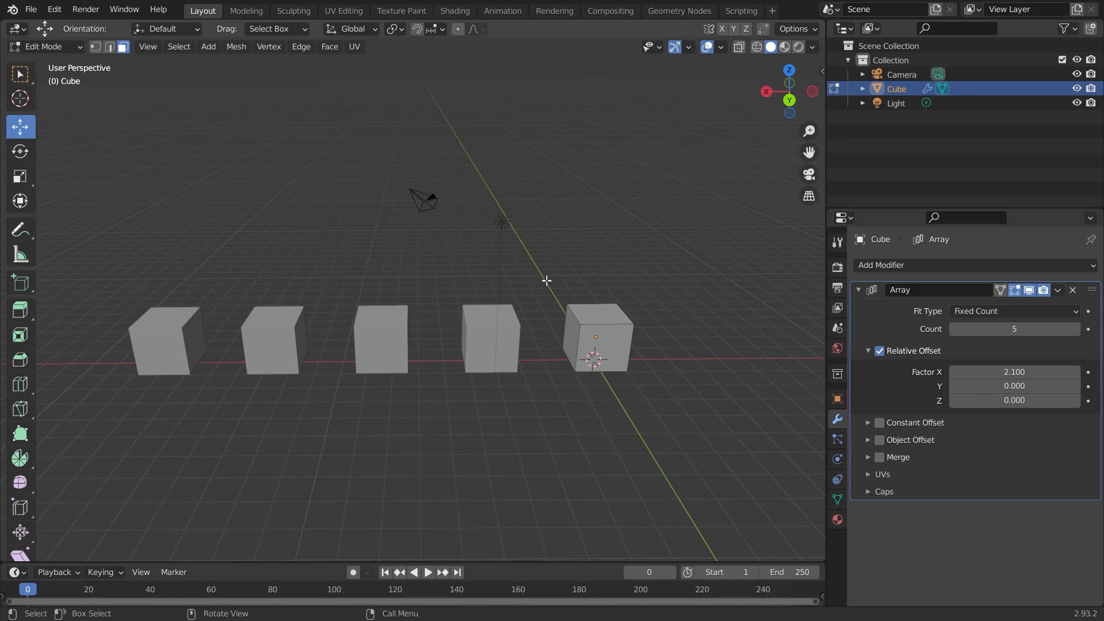
pyautogui.moveTo(554, 257); pyautogui.dragTo(669, 395)
pyautogui.click(493, 424)
pyautogui.moveTo(109, 266); pyautogui.dragTo(679, 410)
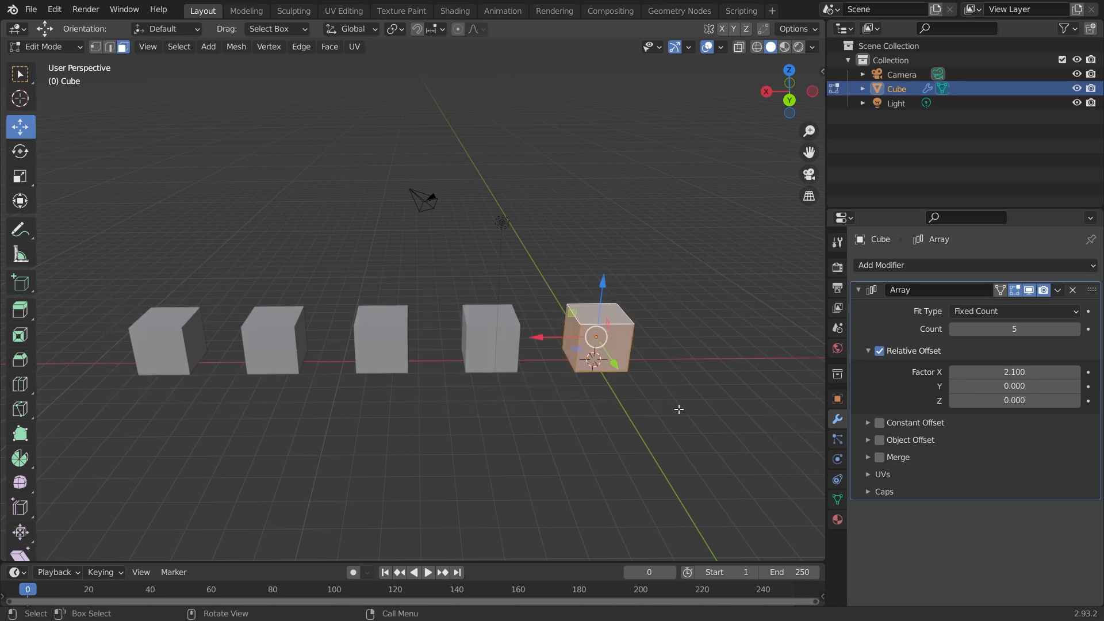
pyautogui.click(683, 411)
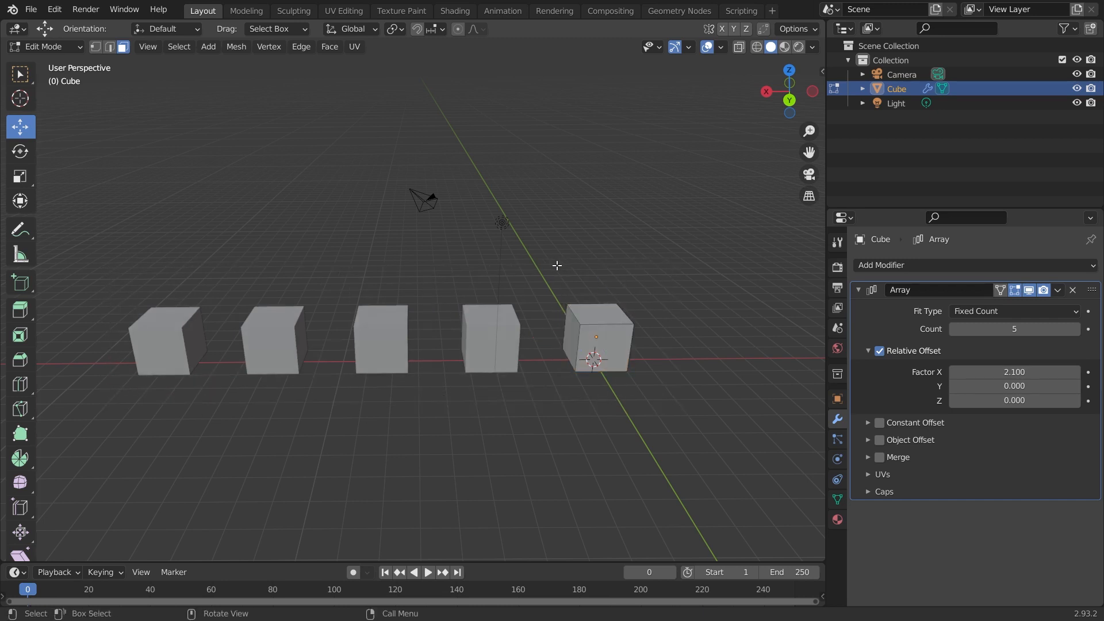
pyautogui.moveTo(557, 265); pyautogui.dragTo(677, 394)
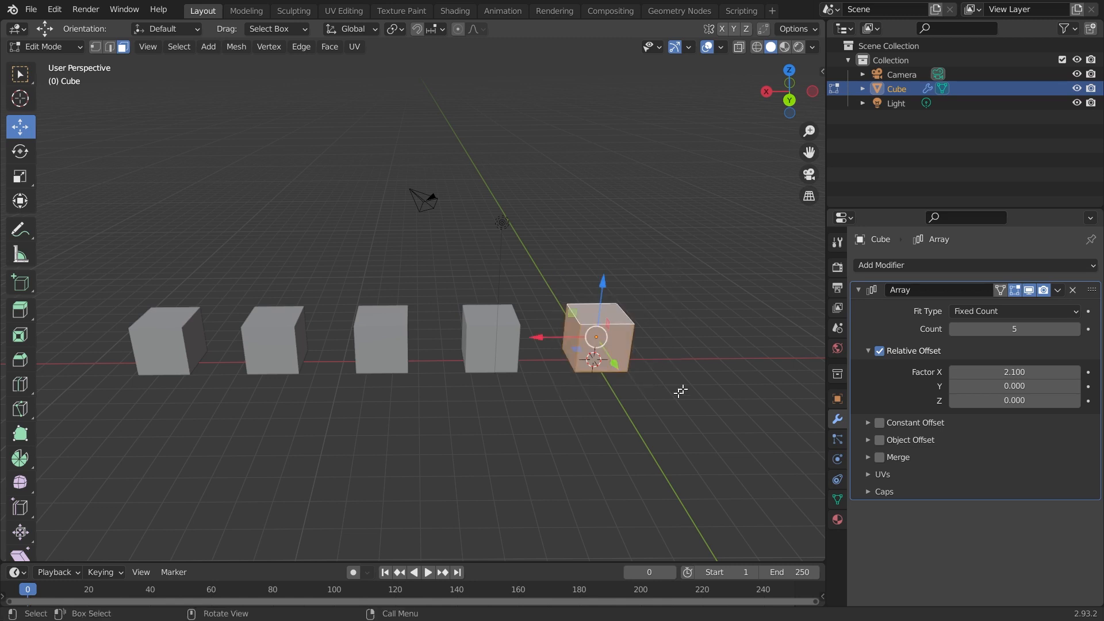
pyautogui.click(644, 318)
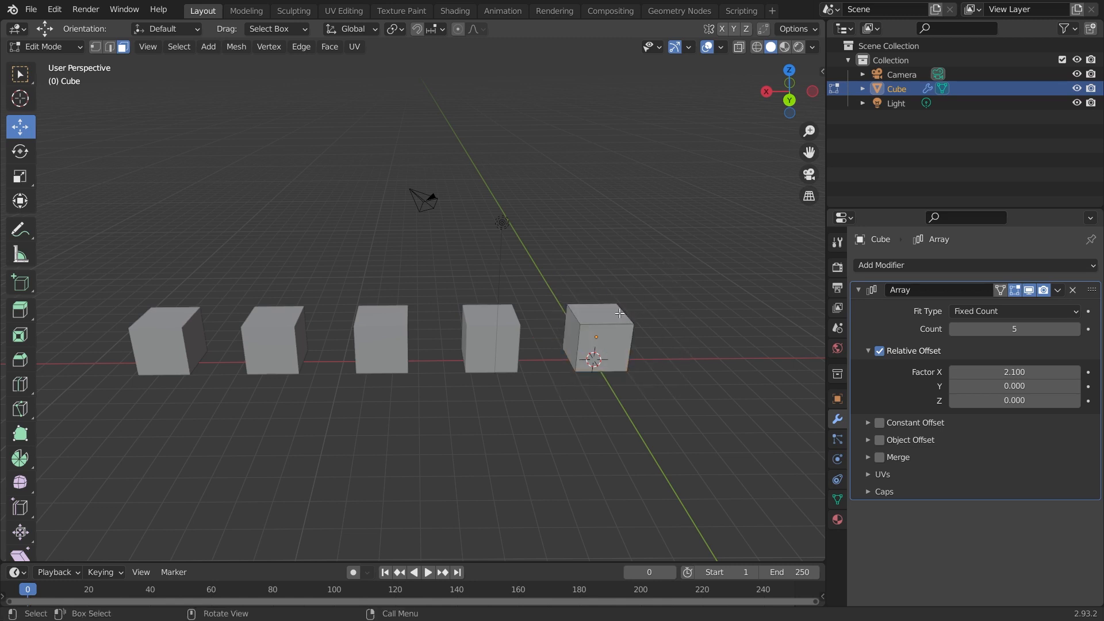
# Try raising the original cube's top face along the Z axis, then undo the move and clear the selection
pyautogui.click(620, 313)
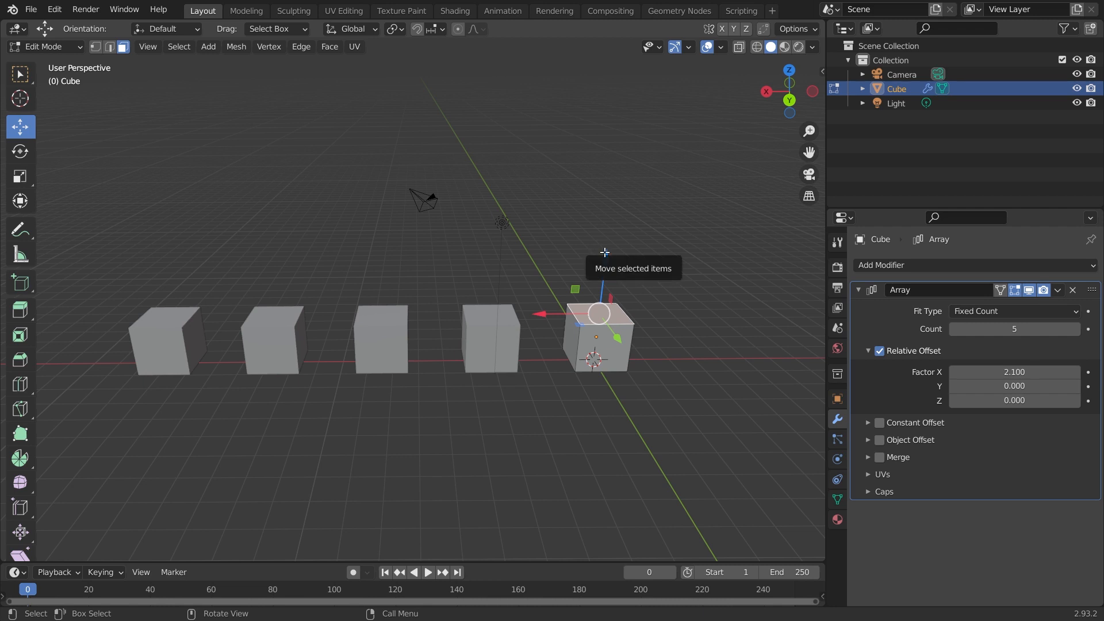
pyautogui.moveTo(604, 252); pyautogui.dragTo(608, 163)
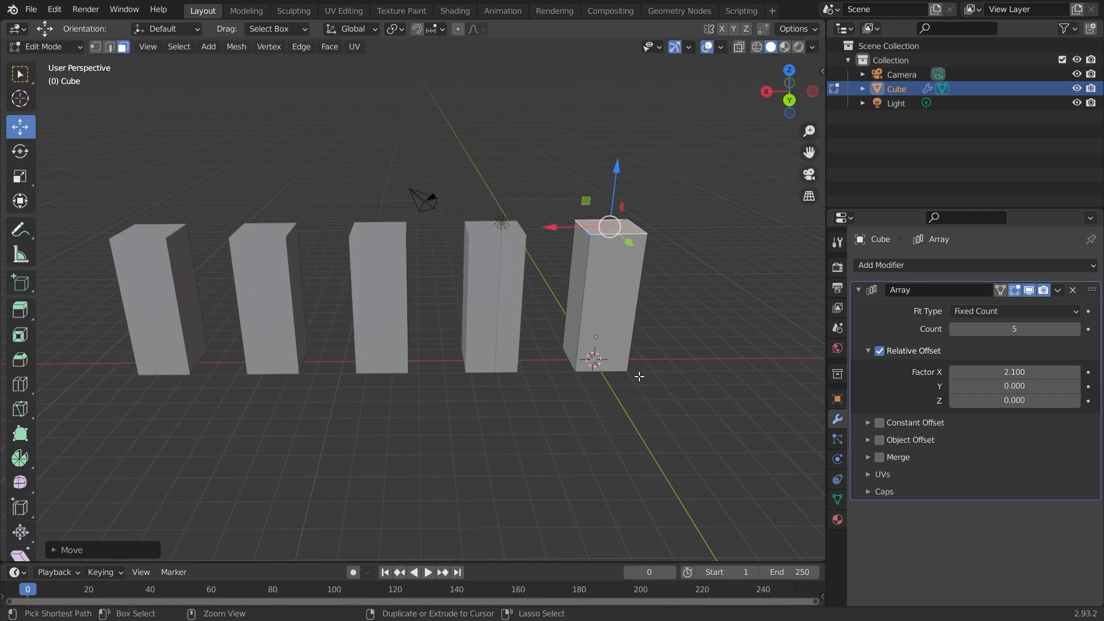
pyautogui.hotkey('ctrl', 'z')
pyautogui.click(597, 424)
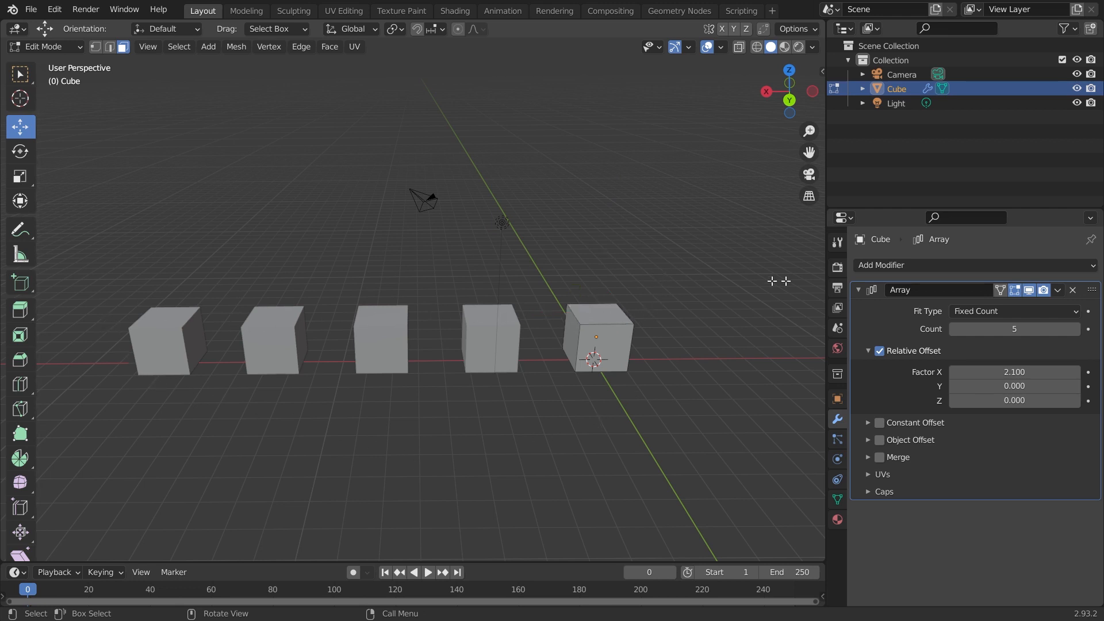
# Turn on the Array's On Cage option and try raising the top face selected on an array copy along Z
pyautogui.click(1000, 291)
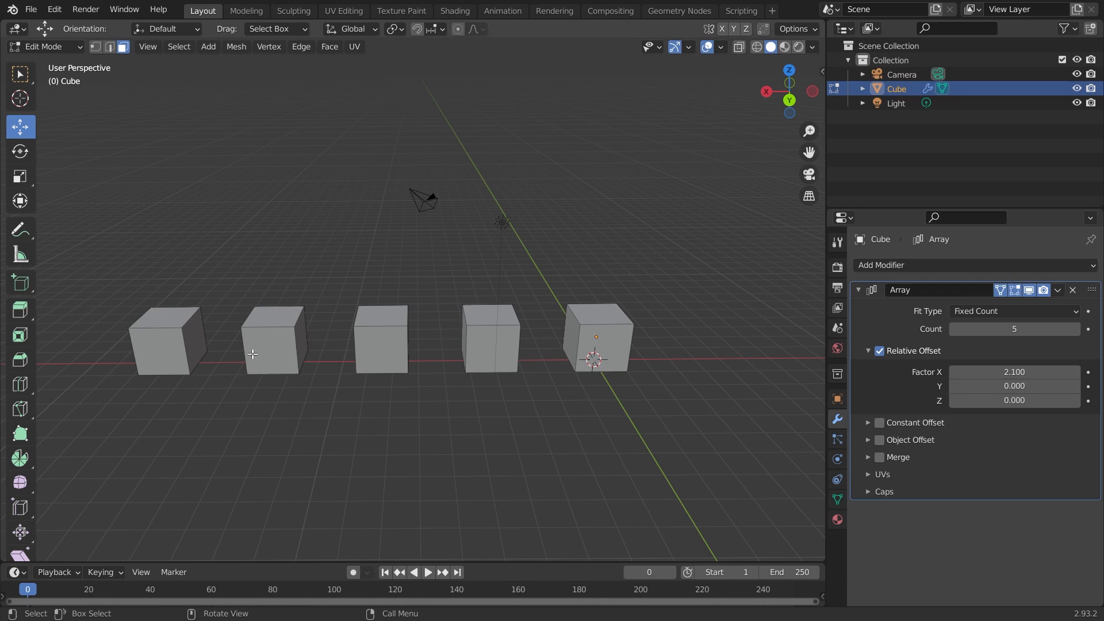
pyautogui.click(274, 320)
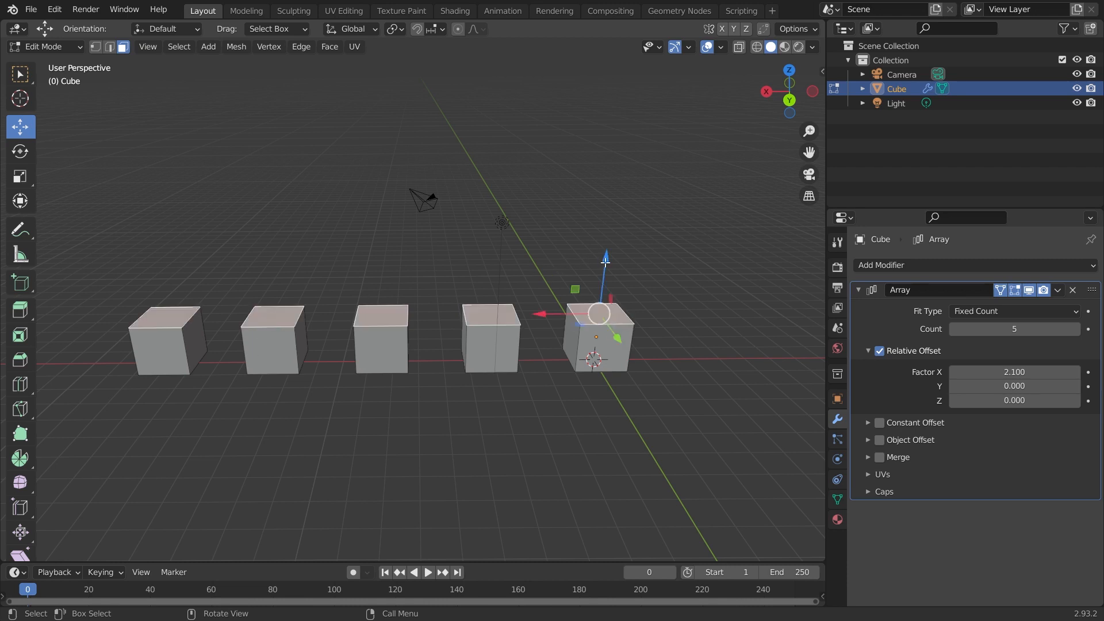
pyautogui.moveTo(606, 262); pyautogui.dragTo(598, 139)
pyautogui.hotkey('ctrl', 'z')
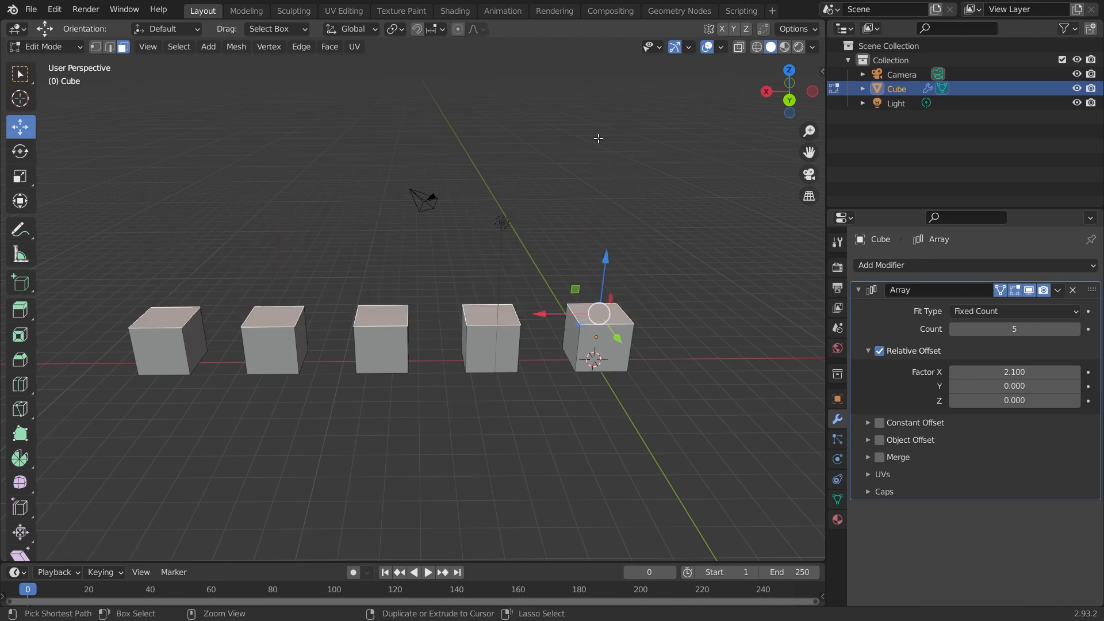
pyautogui.click(711, 425)
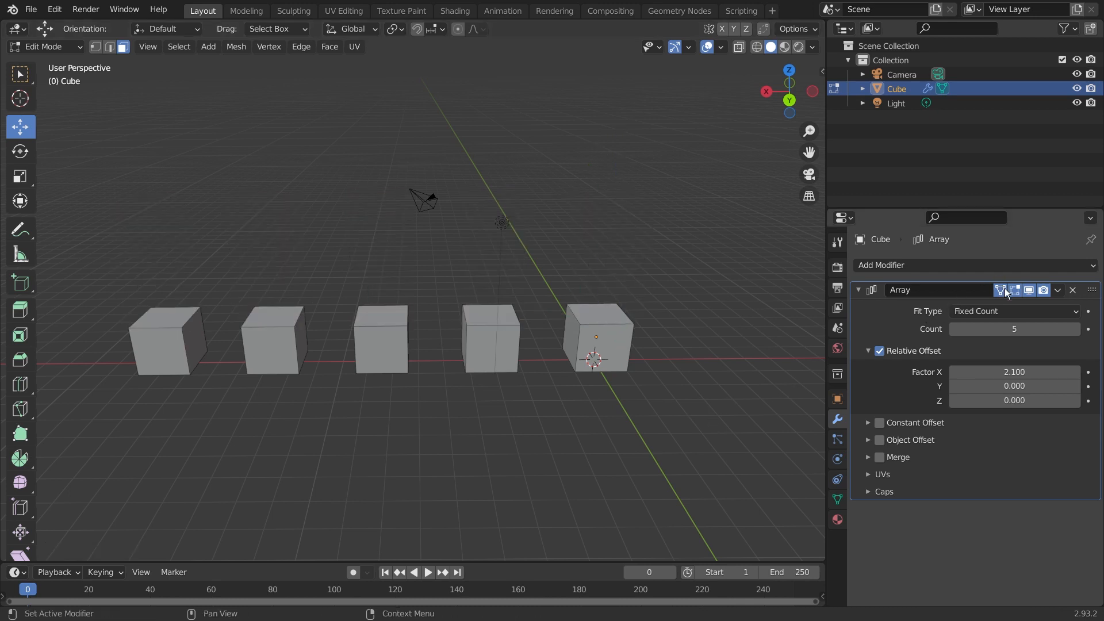
# Turn off the Array's On Cage option and check whether individual array copies can be box-selected
pyautogui.moveTo(535, 274); pyautogui.dragTo(690, 397)
pyautogui.click(546, 455)
pyautogui.moveTo(201, 257); pyautogui.dragTo(355, 384)
pyautogui.moveTo(347, 257); pyautogui.dragTo(475, 363)
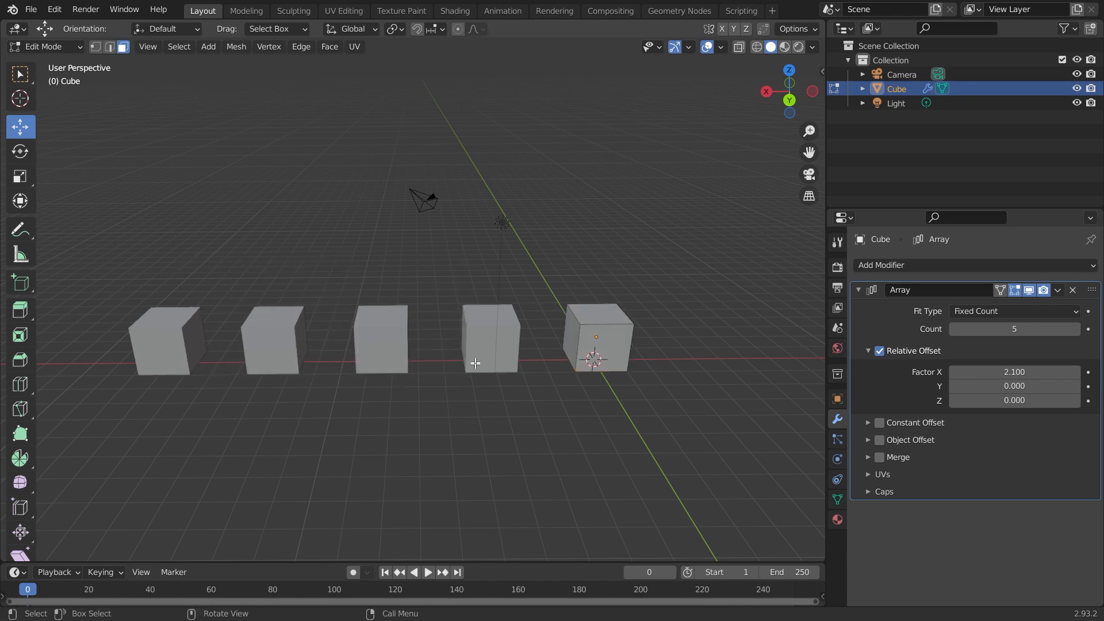
pyautogui.moveTo(127, 295); pyautogui.dragTo(262, 394)
pyautogui.click(599, 320)
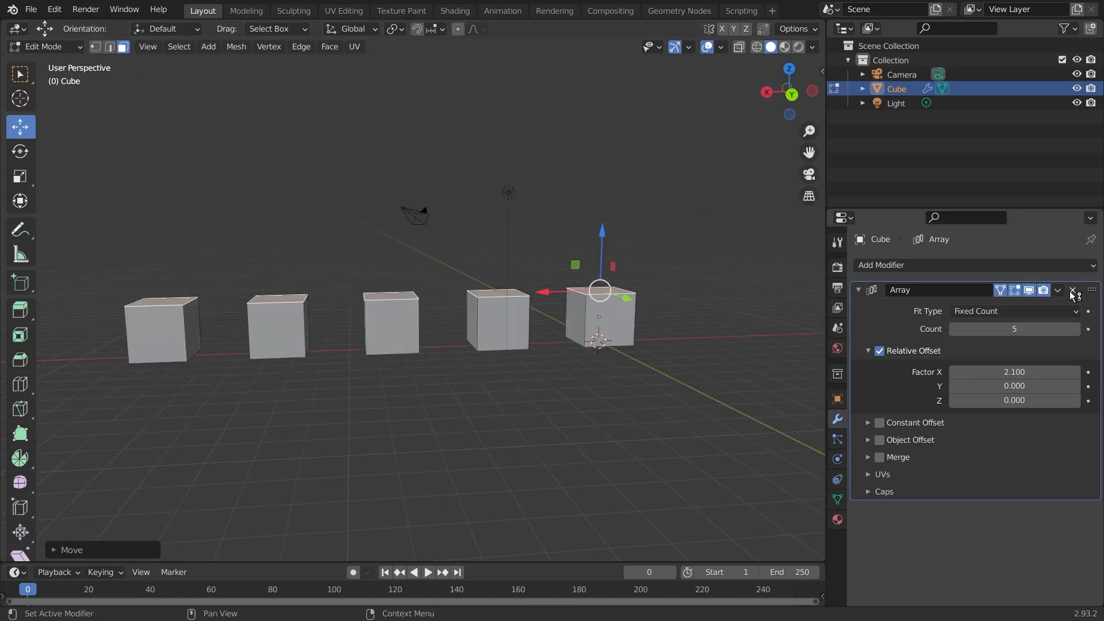
# Remove the Array modifier, then split off the cube's top face, move it upward and delete it
pyautogui.click(1073, 290)
pyautogui.moveTo(659, 310); pyautogui.dragTo(396, 409, button='middle')
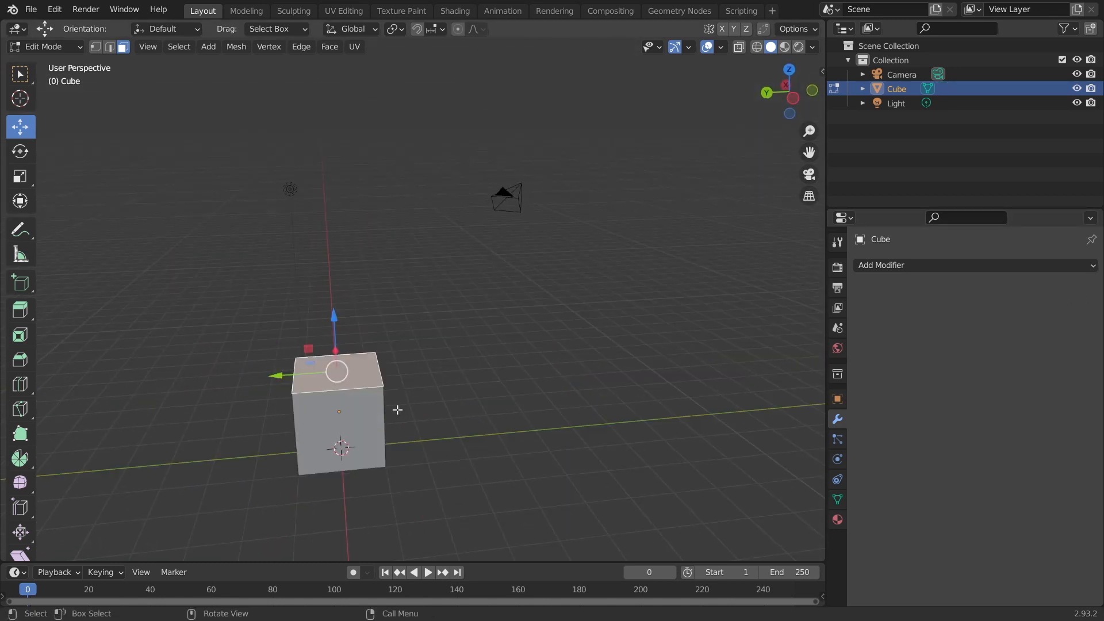
pyautogui.click(453, 376)
pyautogui.click(361, 369)
pyautogui.press('y')
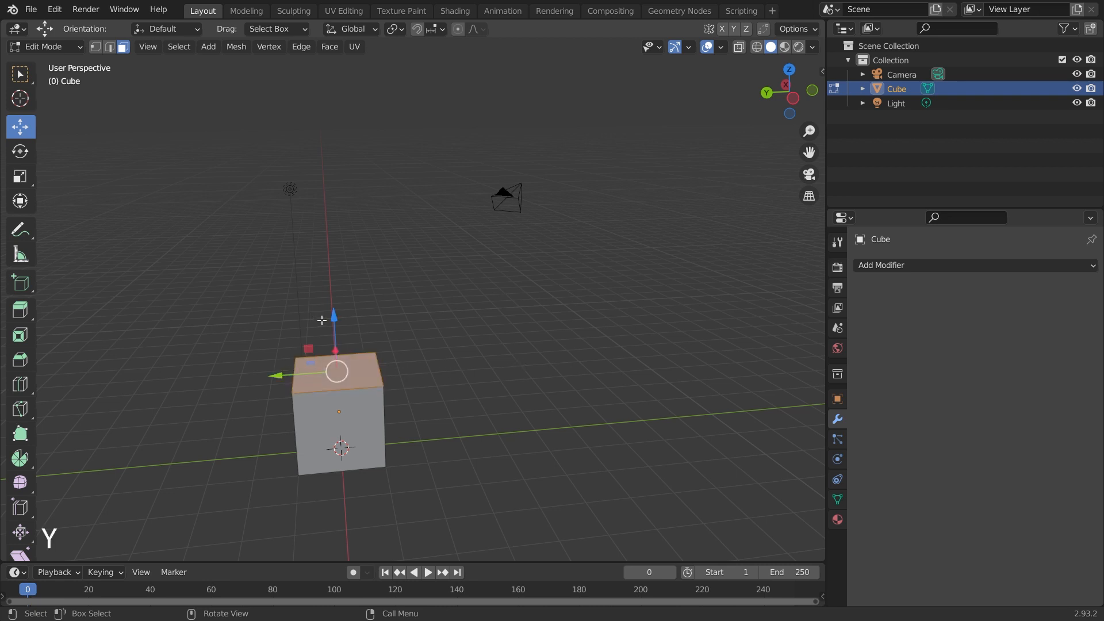
pyautogui.moveTo(331, 320); pyautogui.dragTo(331, 272)
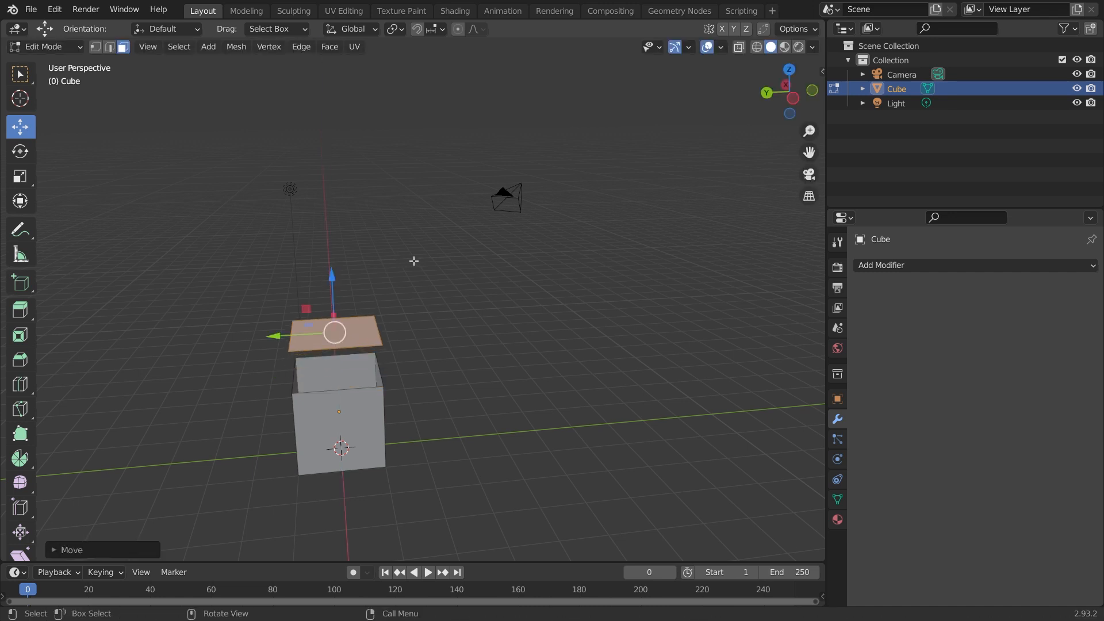
pyautogui.press('x')
pyautogui.click(413, 260)
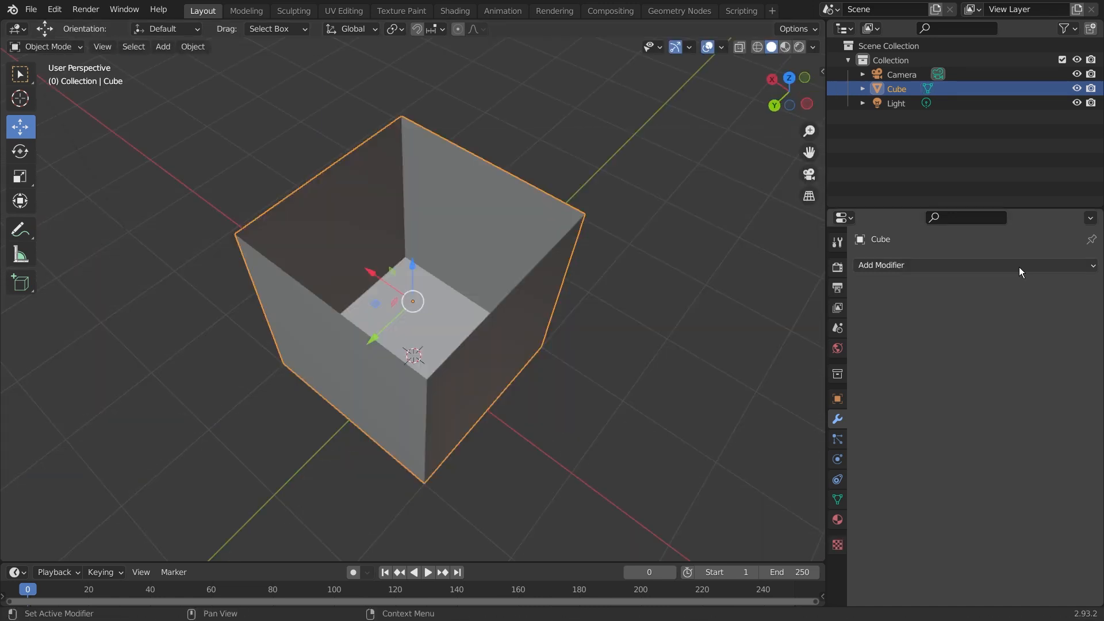
# Add a Subdivision Surface modifier to the open cube and set its viewport levels to 4
pyautogui.click(1019, 267)
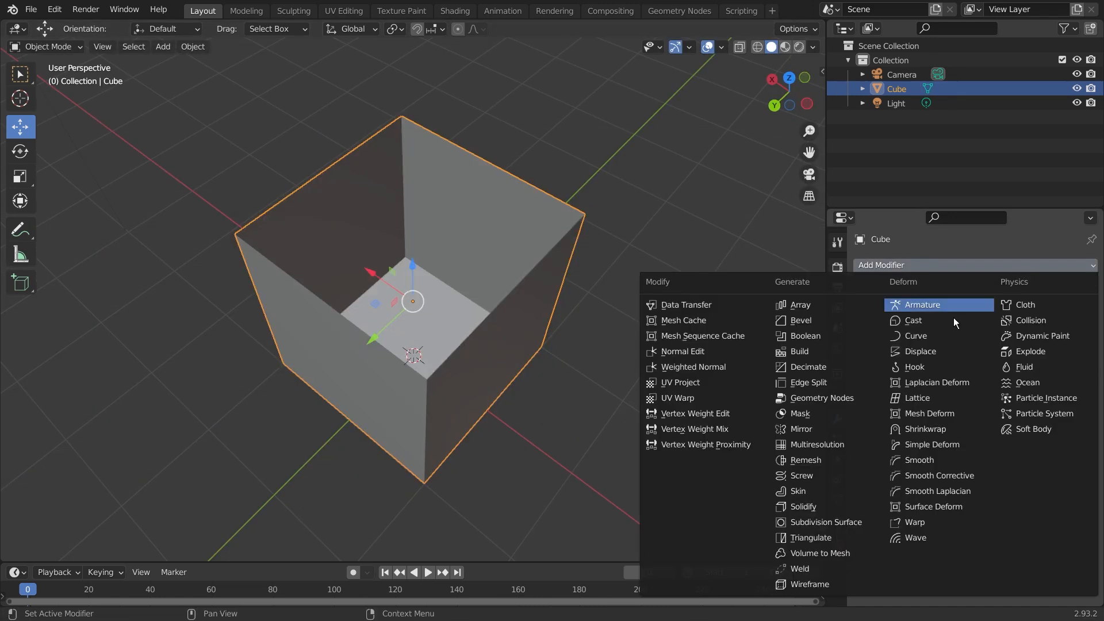
pyautogui.click(846, 522)
pyautogui.moveTo(580, 241); pyautogui.dragTo(569, 209, button='middle')
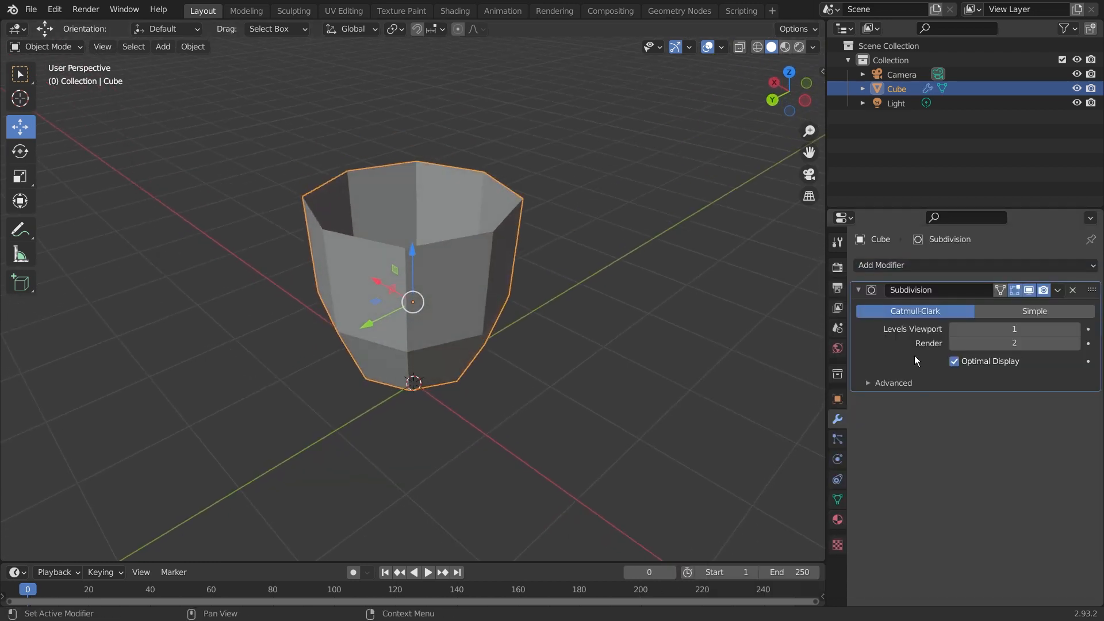
pyautogui.click(1077, 330)
pyautogui.click(1077, 330)
pyautogui.click(1077, 330)
pyautogui.moveTo(574, 267); pyautogui.dragTo(690, 282, button='middle')
# Add a Solidify modifier to the cup and increase its thickness to give the wall a visible rim
pyautogui.click(937, 264)
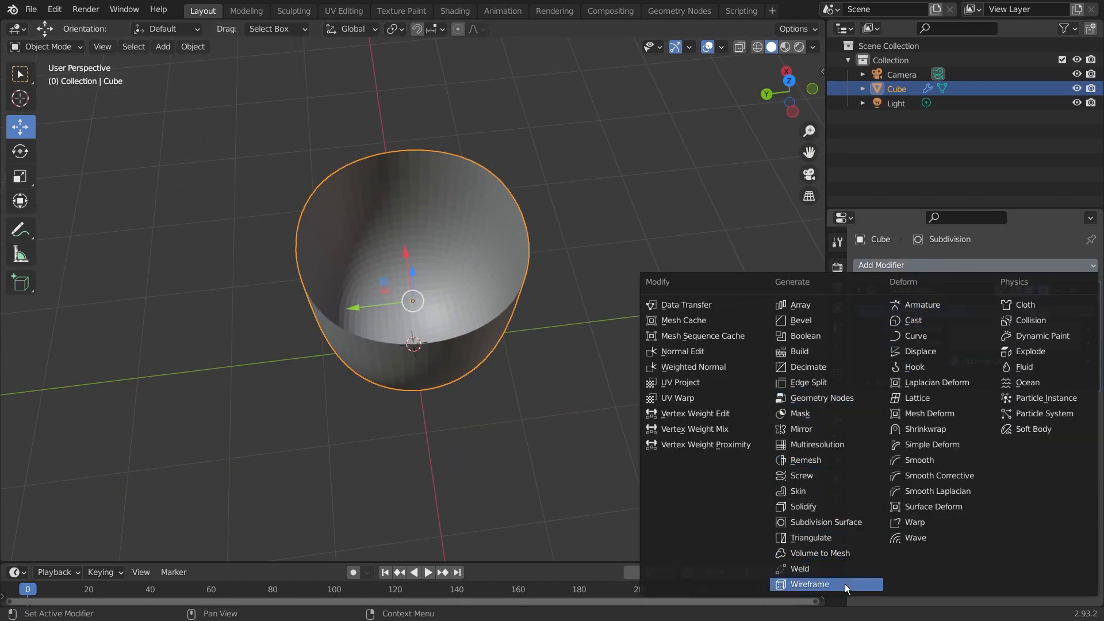
pyautogui.click(839, 507)
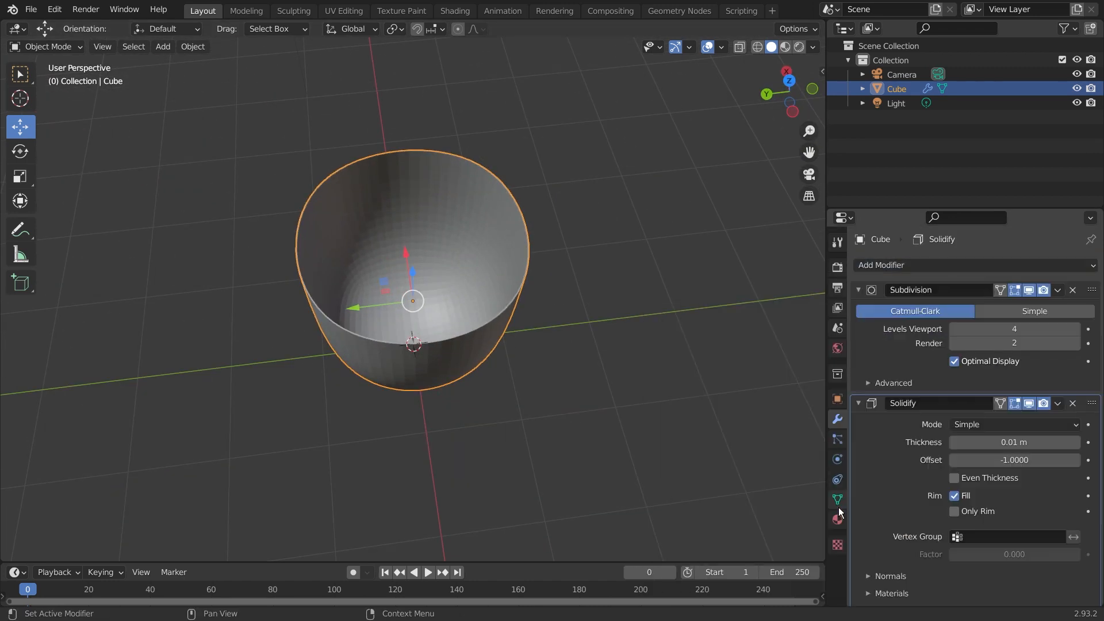
pyautogui.click(1076, 443)
pyautogui.click(1076, 443)
pyautogui.click(1077, 443)
pyautogui.click(1077, 443)
pyautogui.moveTo(751, 347); pyautogui.dragTo(622, 299, button='middle')
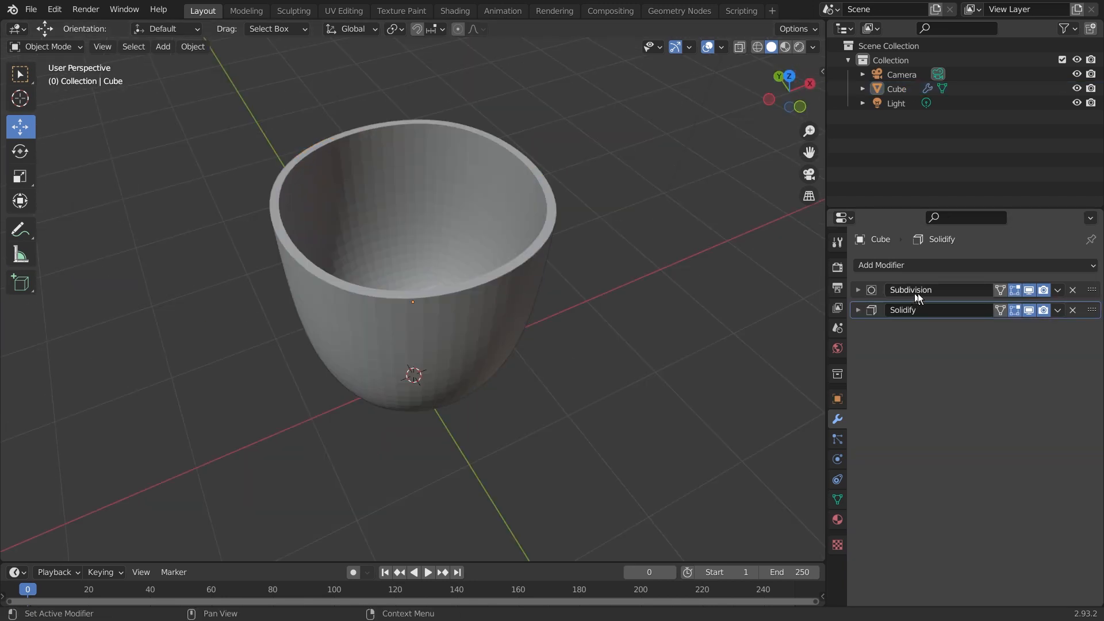
# Reorder the modifier stack so that Subdivision sits below Solidify, and inspect the cup's rim
pyautogui.rightClick(937, 293)
pyautogui.click(1058, 295)
pyautogui.click(1092, 289)
pyautogui.moveTo(1092, 290); pyautogui.dragTo(1092, 328)
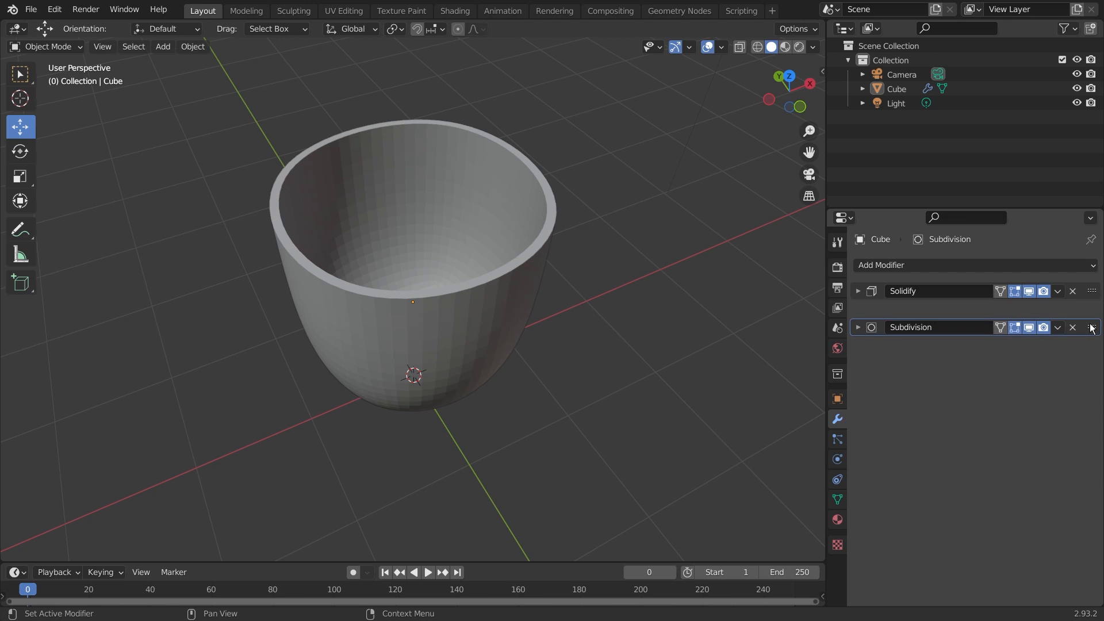
pyautogui.moveTo(1093, 328)
pyautogui.mouseDown()
pyautogui.moveTo(1092, 290)
pyautogui.moveTo(1095, 328)
pyautogui.mouseUp()
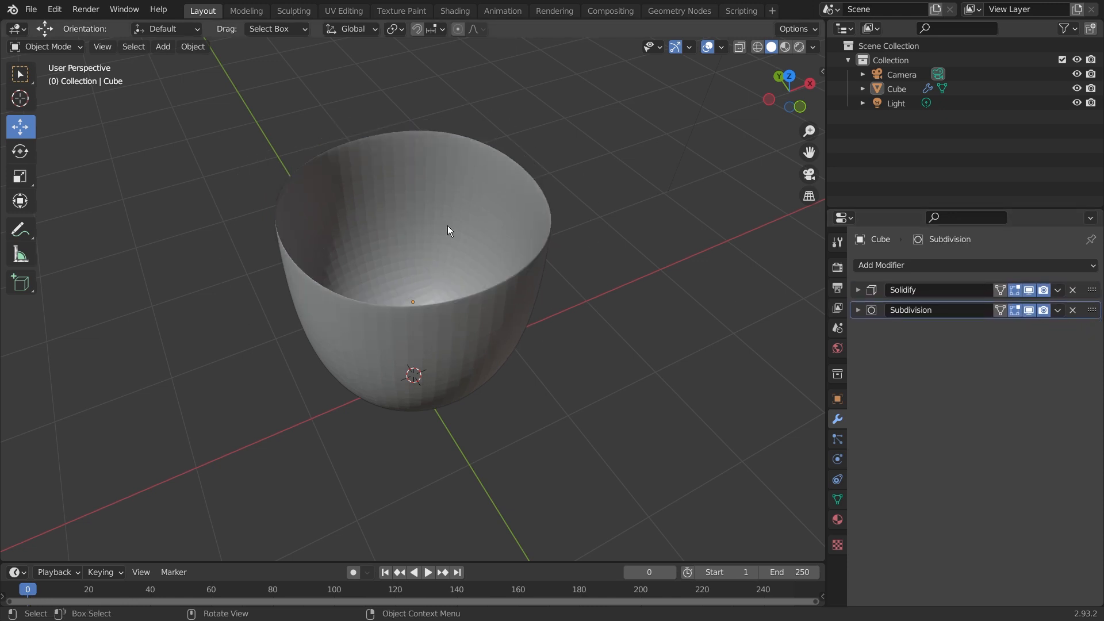
pyautogui.moveTo(447, 226); pyautogui.dragTo(402, 230, button='middle')
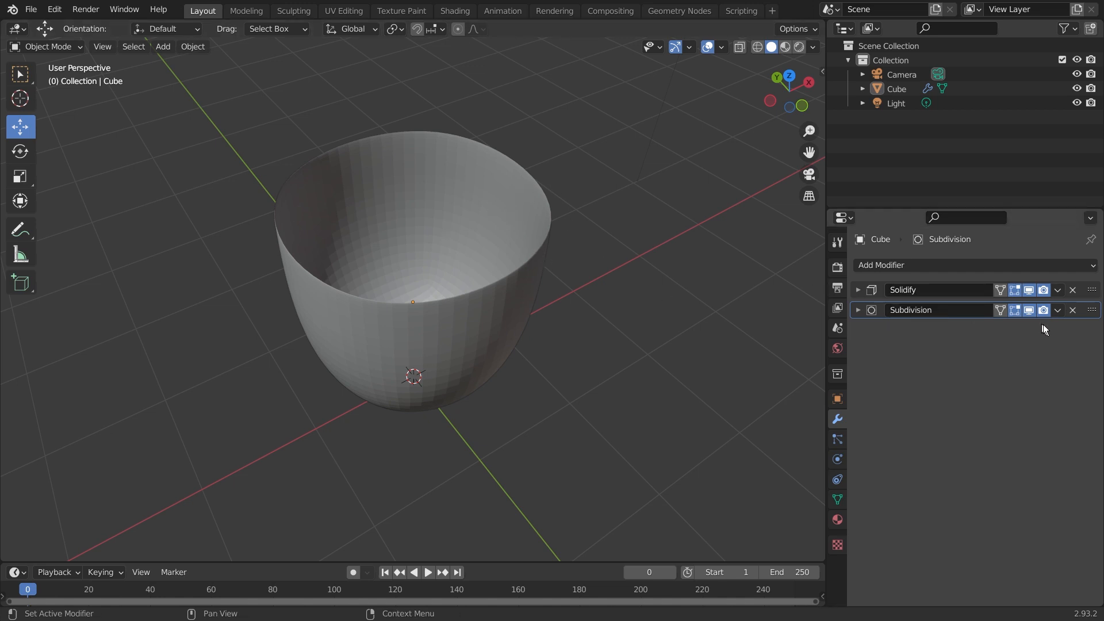
# Reorder the cup's modifier stack so that Solidify sits below Subdivision
pyautogui.moveTo(1092, 290); pyautogui.dragTo(1092, 329)
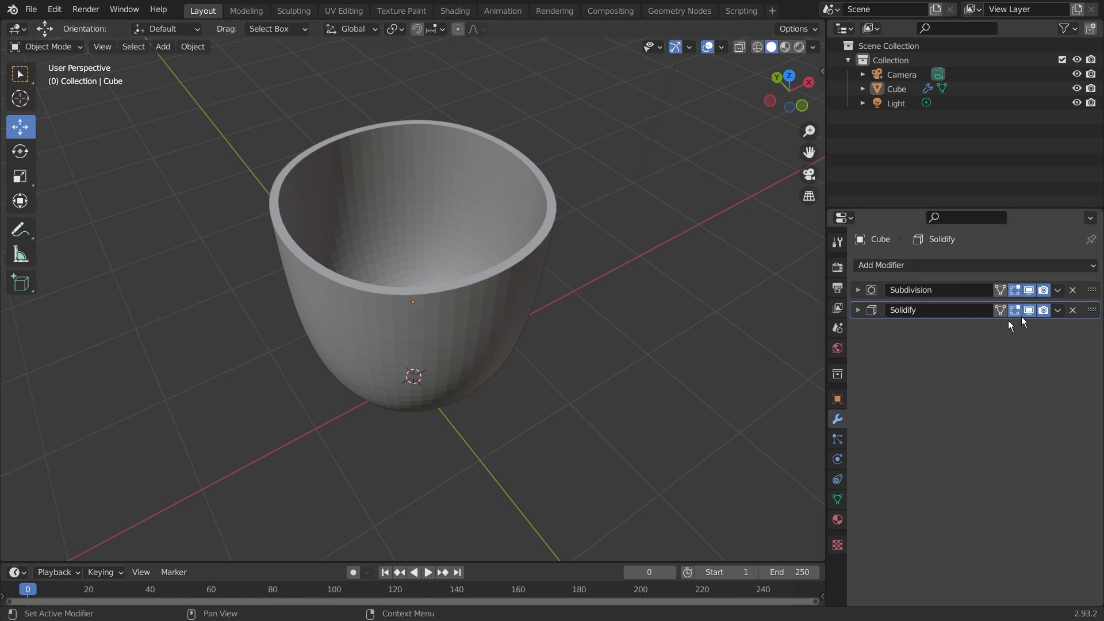
pyautogui.moveTo(1092, 290); pyautogui.dragTo(1046, 332)
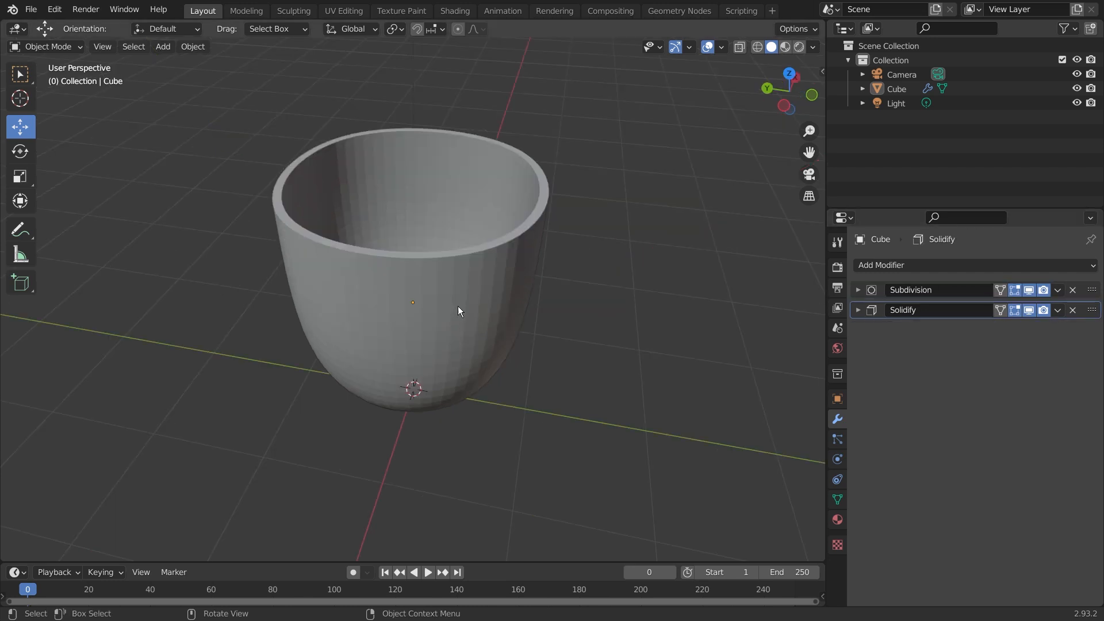
# Add a new cube mesh and place it beside the cup along the X axis
pyautogui.moveTo(139, 244)
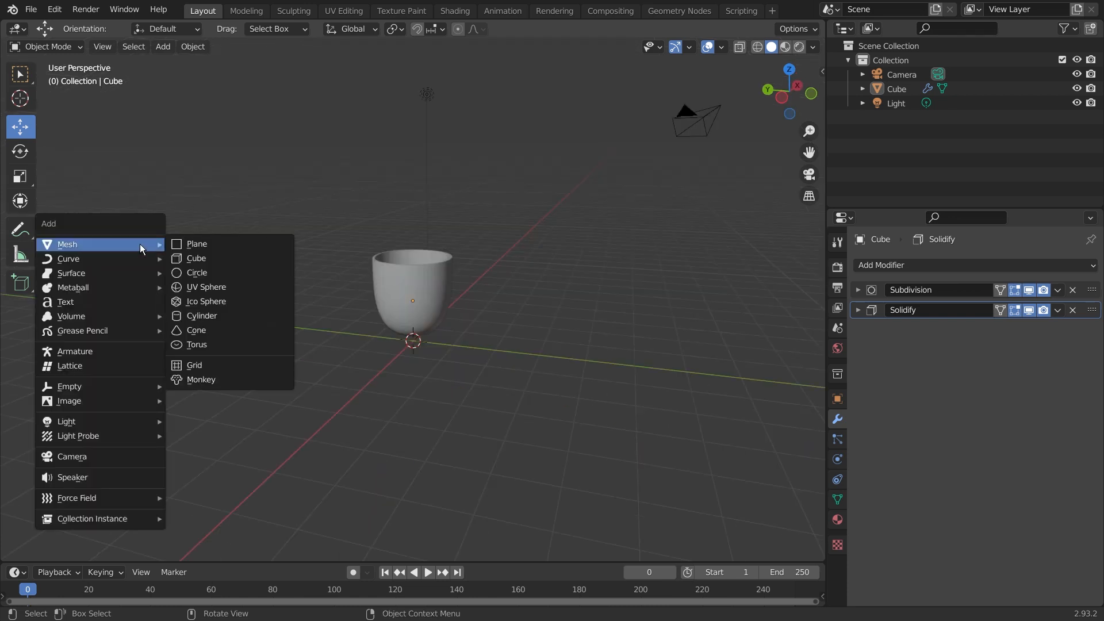
pyautogui.click(205, 257)
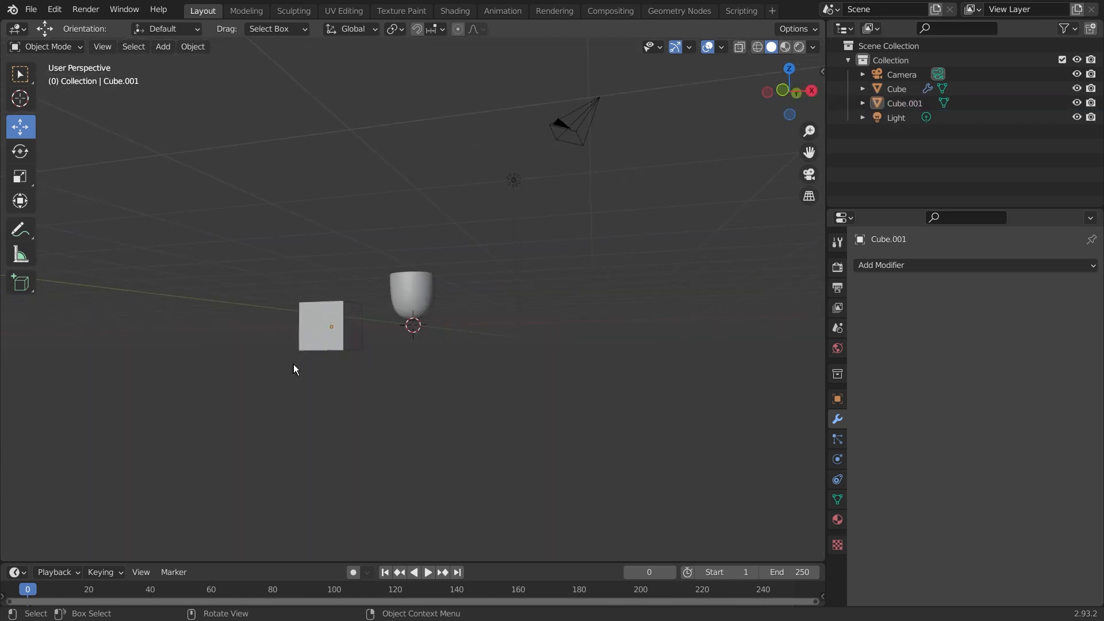
pyautogui.moveTo(293, 364); pyautogui.dragTo(429, 361, button='middle')
# Copy and paste the new cube, and move the copy along the X axis to the opposite side of the cup
pyautogui.click(281, 334)
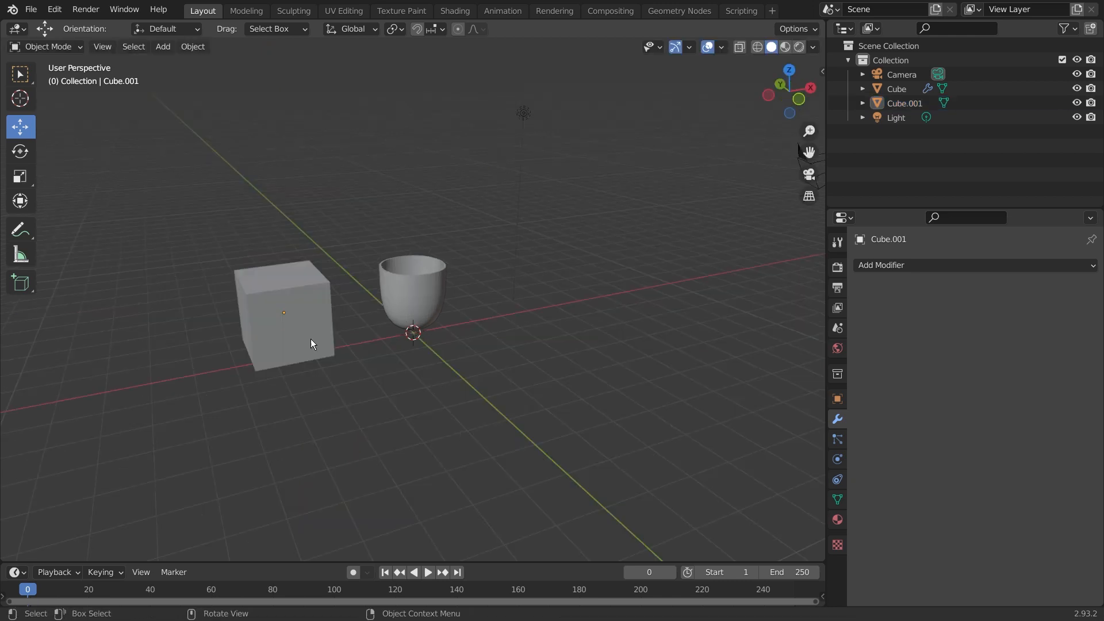
pyautogui.click(311, 339)
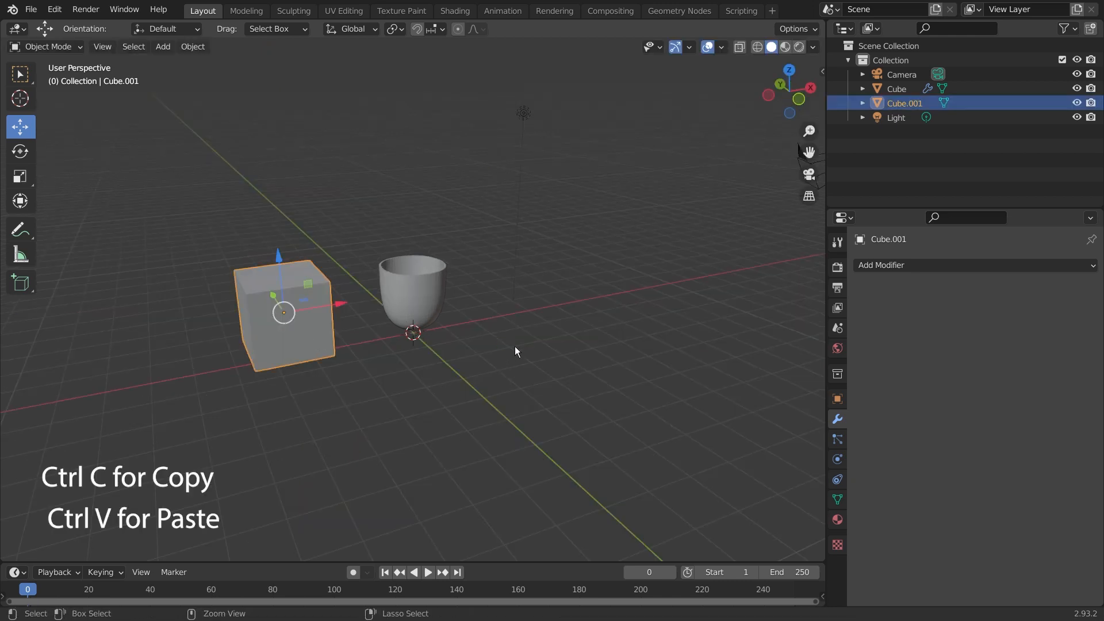
pyautogui.hotkey('ctrl', 'v')
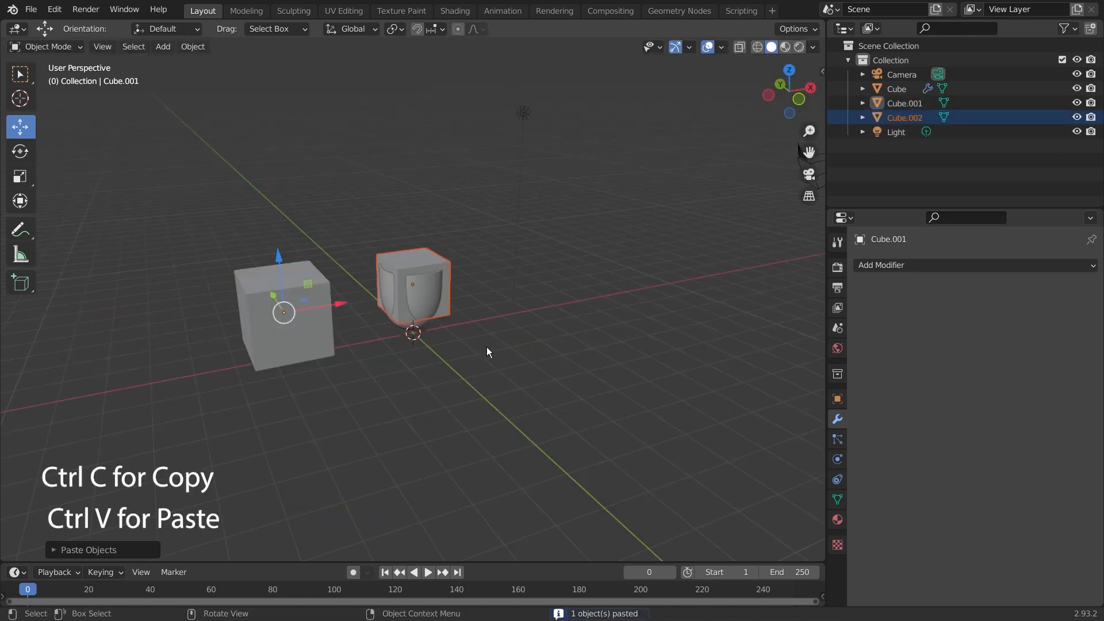
pyautogui.click(447, 305)
pyautogui.moveTo(461, 277); pyautogui.dragTo(515, 274)
pyautogui.moveTo(515, 274); pyautogui.dragTo(601, 323, button='middle')
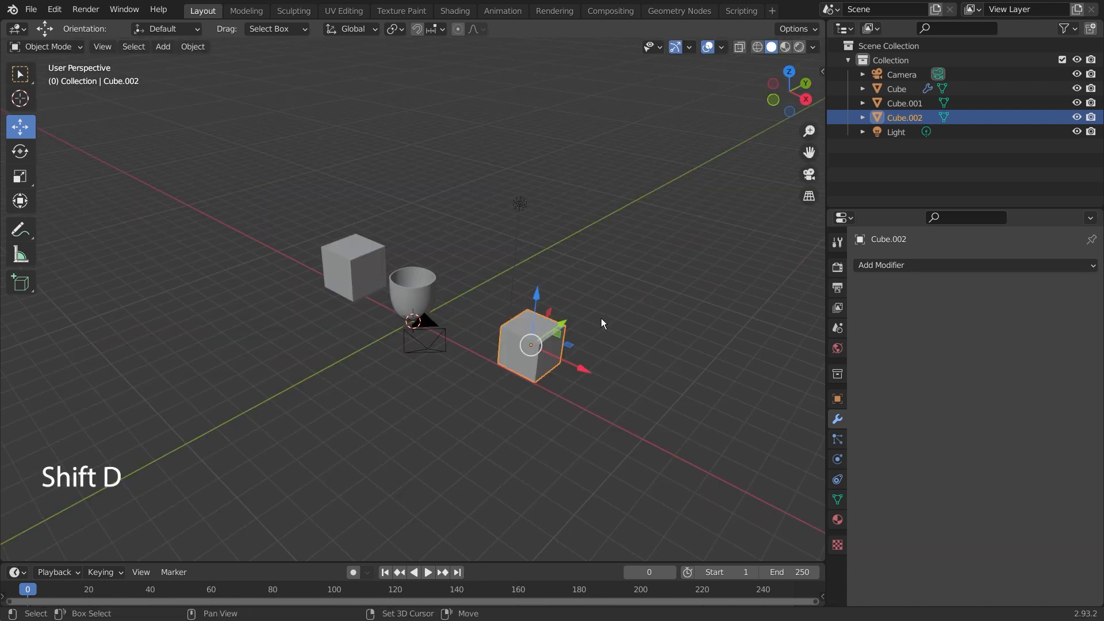
# Duplicate the pasted cube and move the duplicate along the Y axis, leaving a gap between the two
pyautogui.hotkey('shift', 'd')
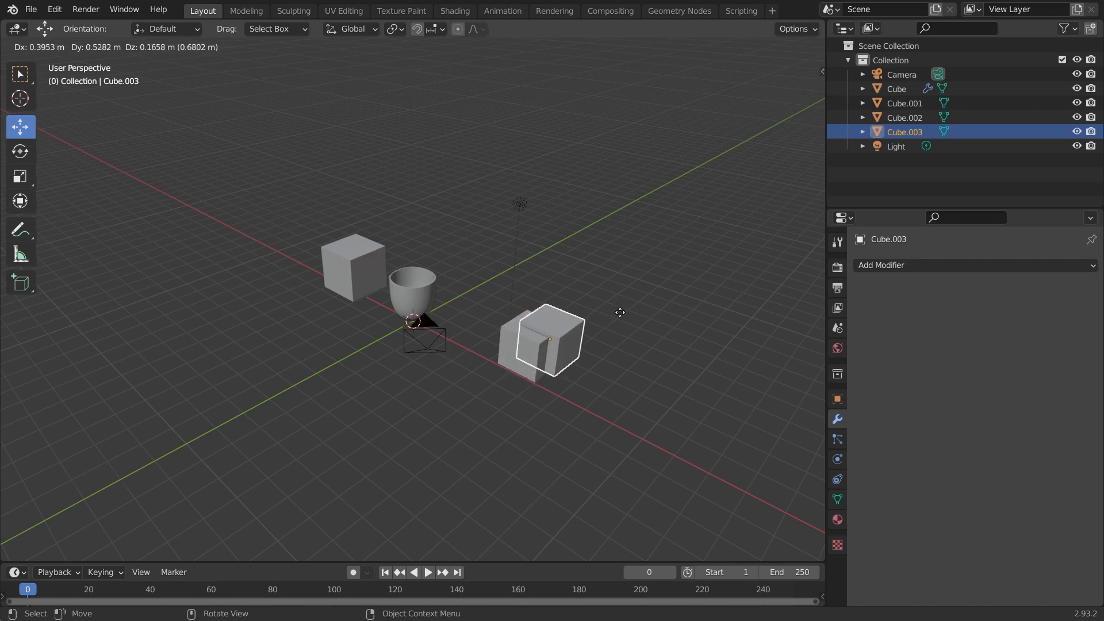
pyautogui.press('y')
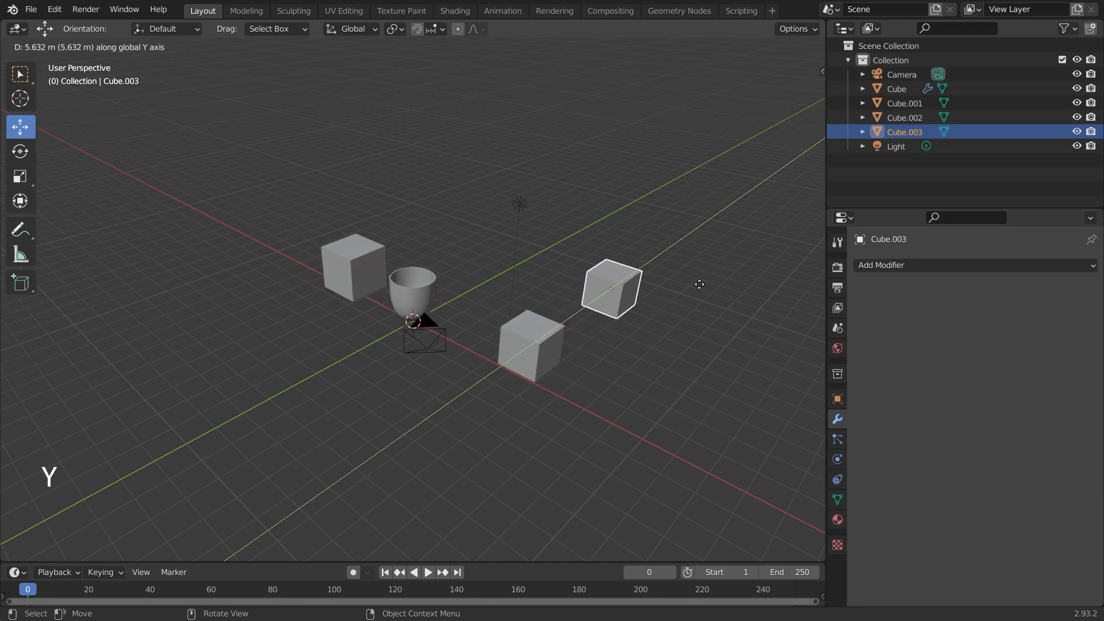
pyautogui.press('y')
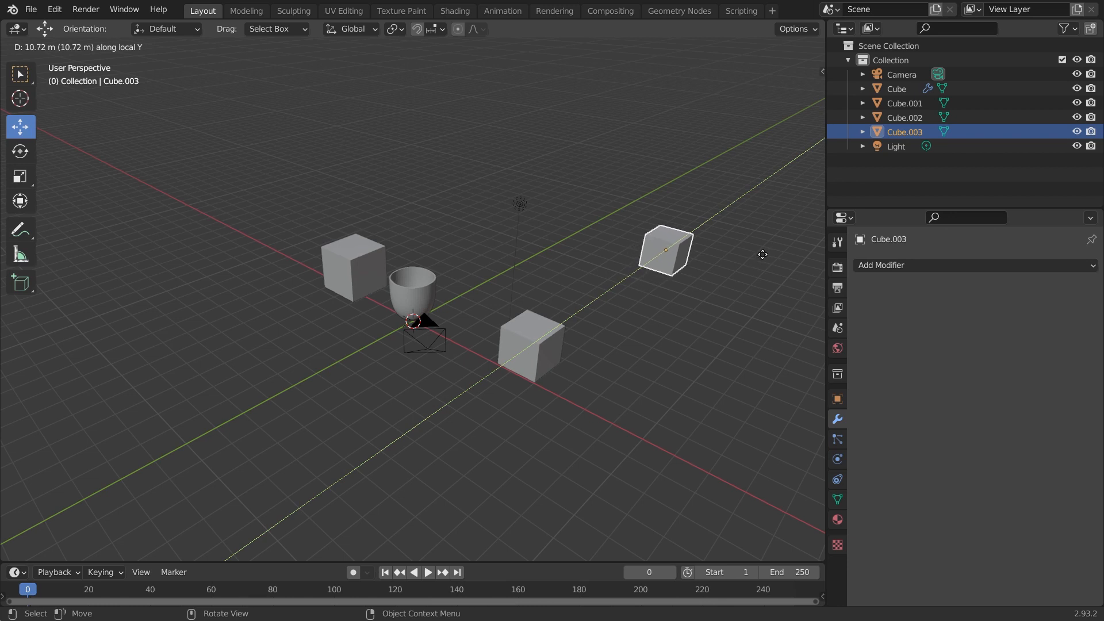
pyautogui.click(687, 293)
pyautogui.moveTo(649, 309); pyautogui.dragTo(653, 276, button='middle')
pyautogui.moveTo(598, 304); pyautogui.dragTo(607, 351, button='middle')
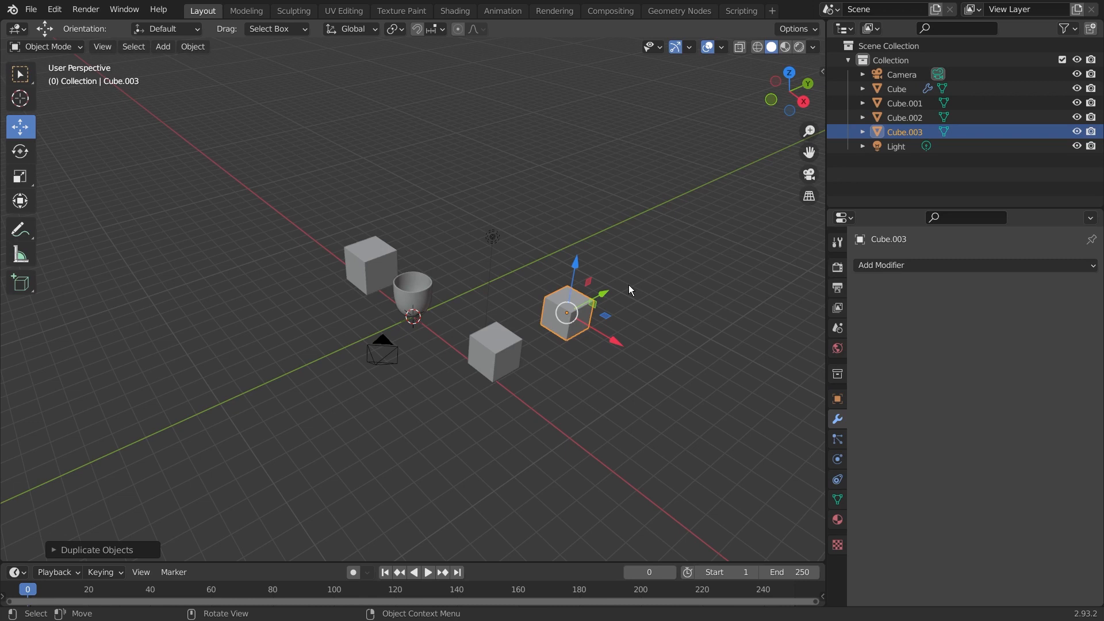
# Repeat the last duplication four times to extend the row of evenly spaced cubes along the Y axis
pyautogui.hotkey('shift', 'r')
pyautogui.hotkey('shift', 'r')
pyautogui.hotkey('shift', 'r')
pyautogui.hotkey('shift', 'r')
pyautogui.hotkey('shift', 'r')
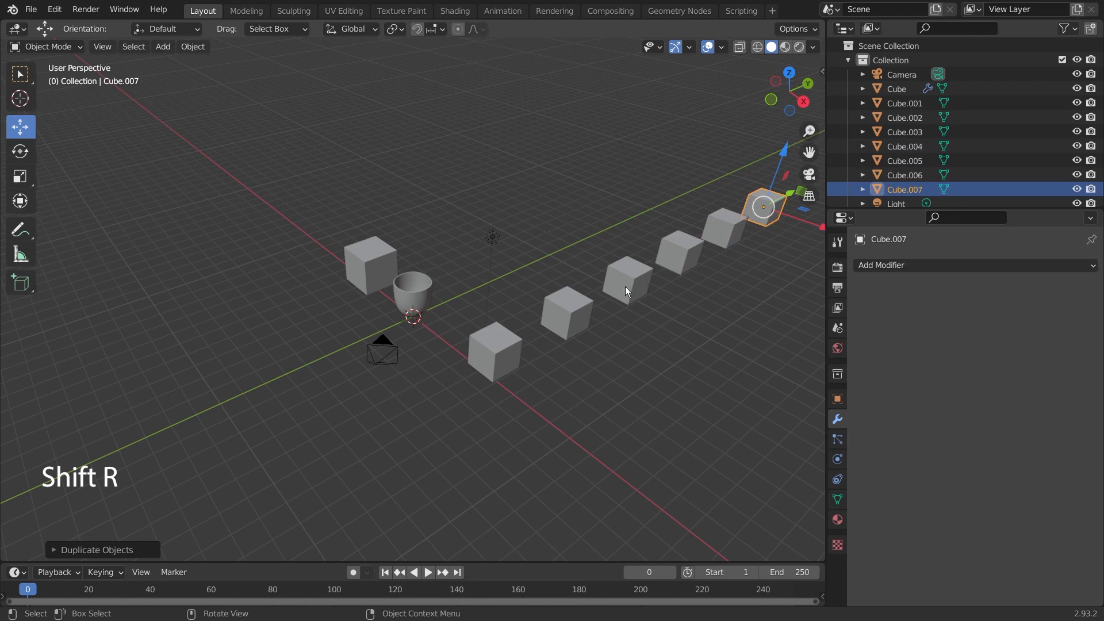
# Examine the row of cubes from several angles, and check the modifier stack of the cup
pyautogui.moveTo(628, 278); pyautogui.dragTo(652, 277, button='middle')
pyautogui.moveTo(701, 221); pyautogui.dragTo(417, 312, button='middle')
pyautogui.scroll(3, 614, 379)
pyautogui.click(614, 379)
pyautogui.scroll(8, 415, 311)
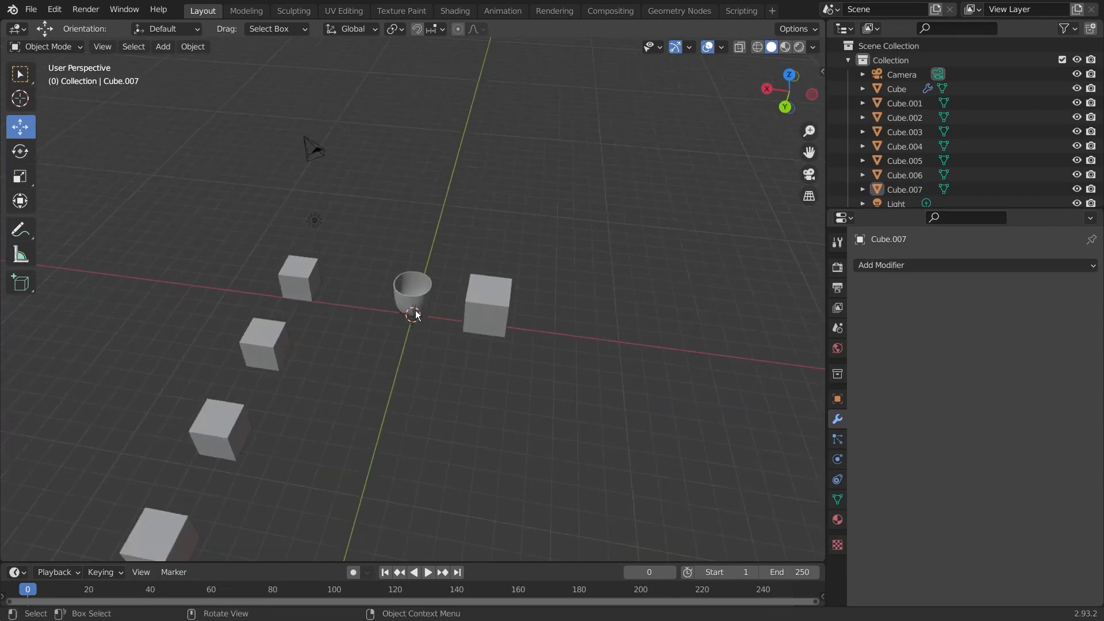
pyautogui.moveTo(567, 256); pyautogui.dragTo(430, 319, button='middle')
pyautogui.scroll(1, 430, 320)
pyautogui.click(431, 324)
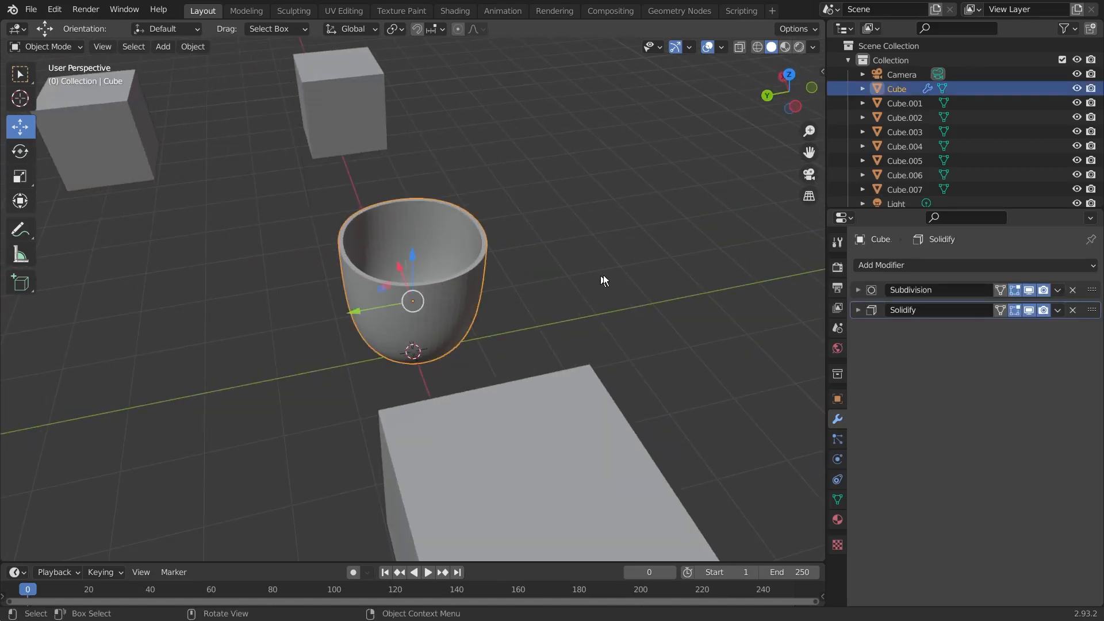
pyautogui.moveTo(603, 275); pyautogui.dragTo(517, 281, button='middle')
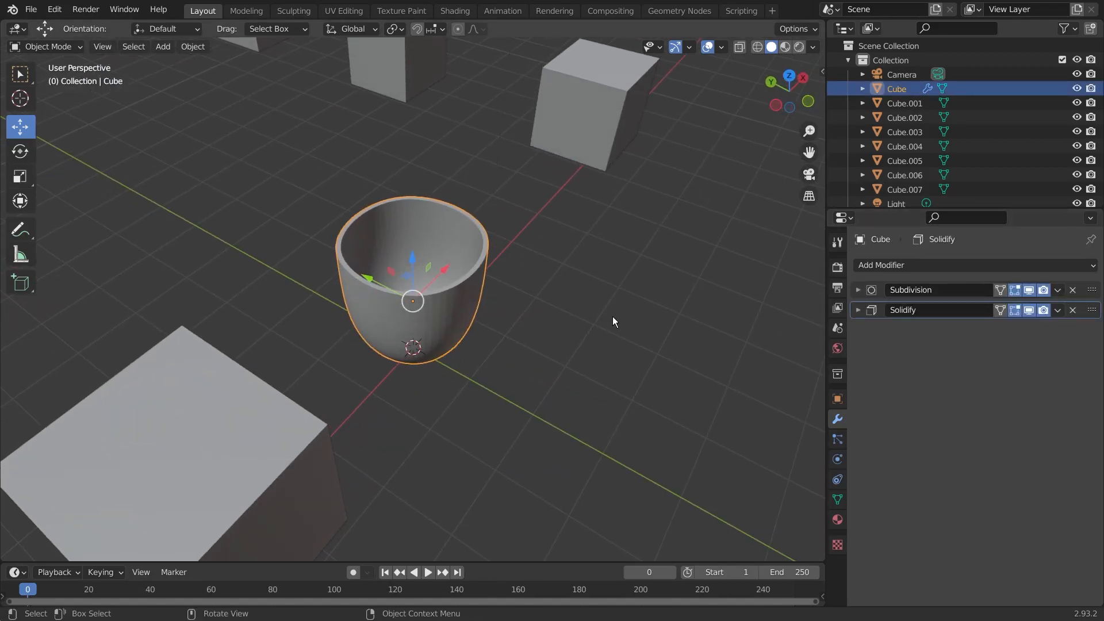
pyautogui.scroll(-3, 610, 320)
pyautogui.scroll(-5, 521, 231)
pyautogui.moveTo(610, 320); pyautogui.dragTo(540, 183, button='middle')
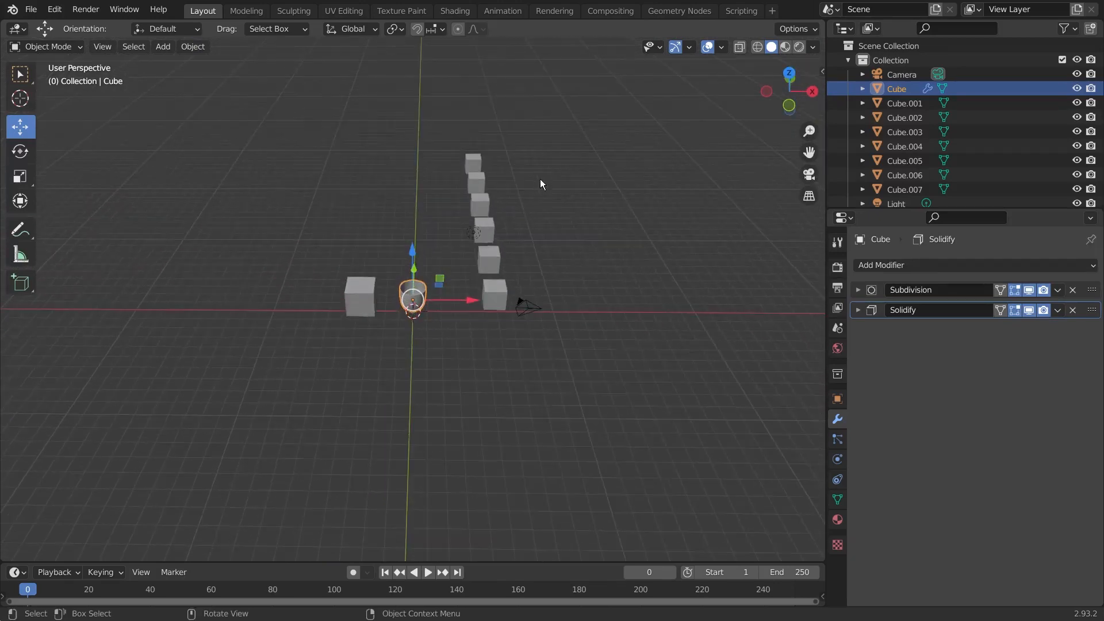
pyautogui.click(437, 413)
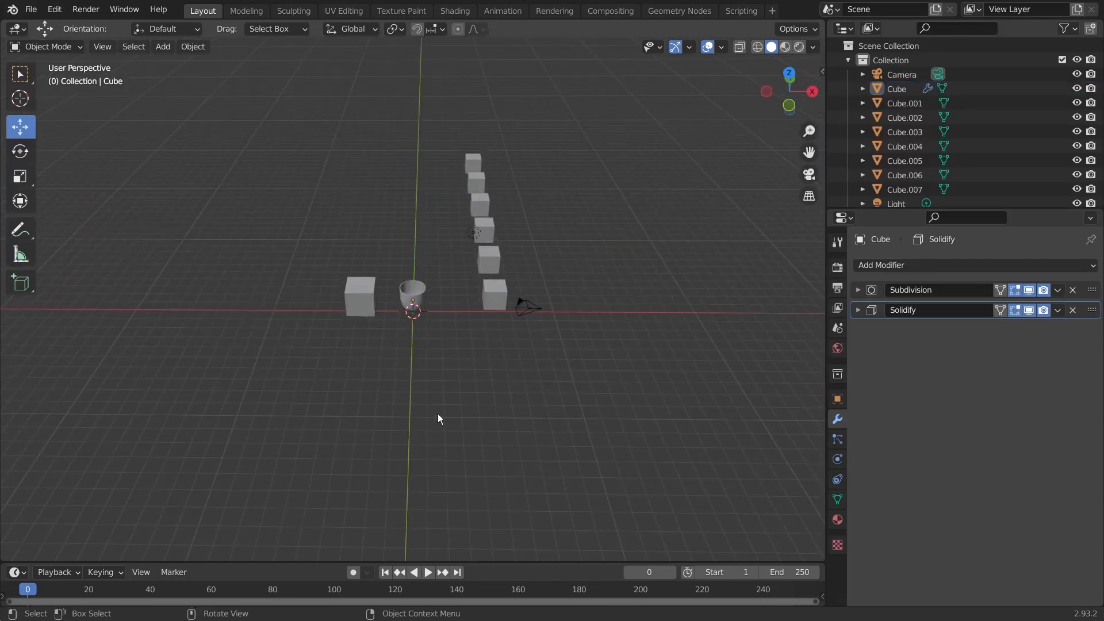
# Select several cubes in the row one by one to check their modifiers, and compare them with the cup's
pyautogui.click(650, 305)
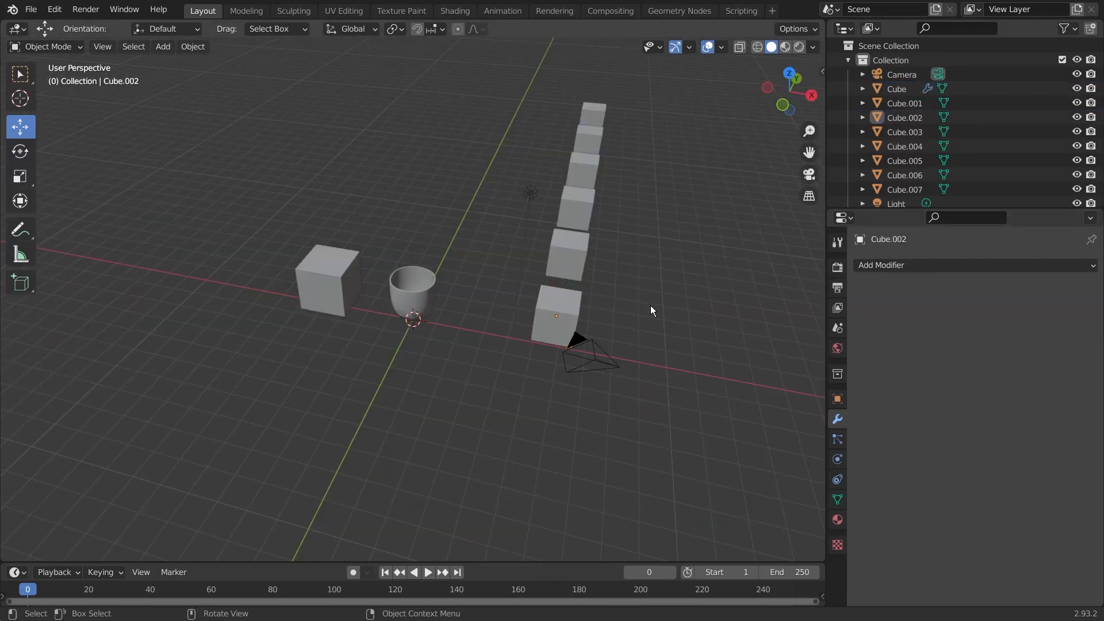
pyautogui.moveTo(729, 305); pyautogui.dragTo(717, 292, button='middle')
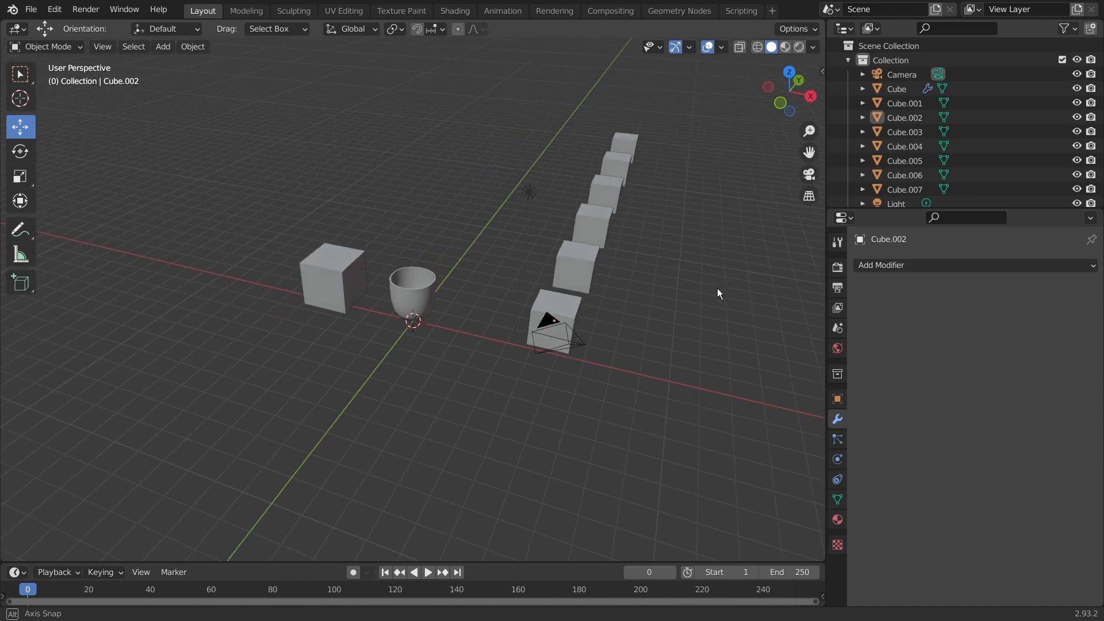
pyautogui.click(570, 309)
pyautogui.click(588, 268)
pyautogui.click(592, 222)
pyautogui.click(608, 193)
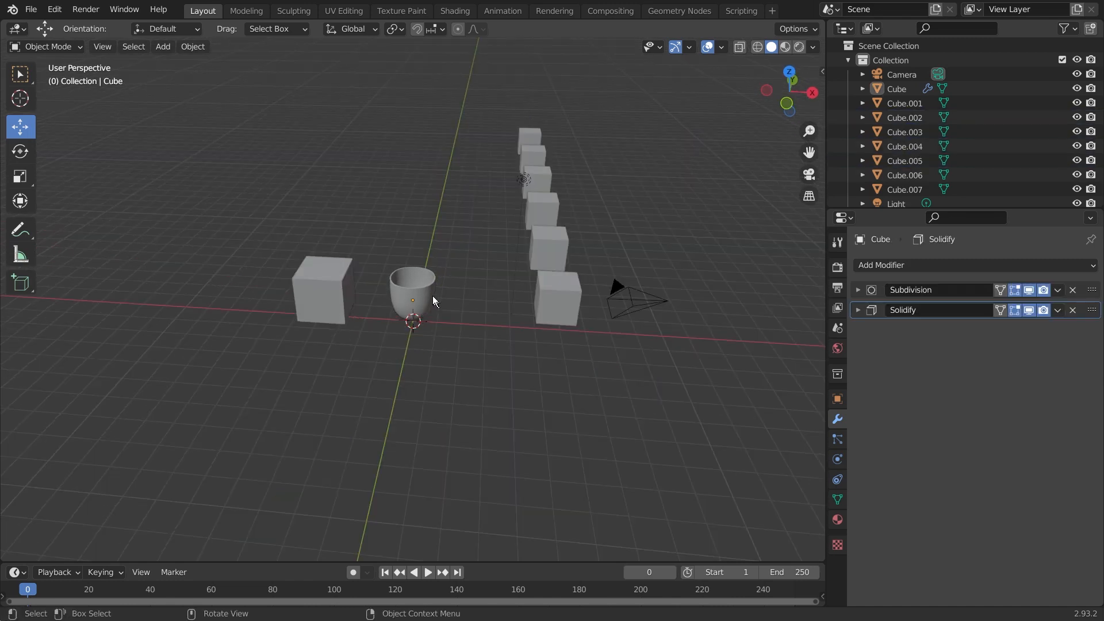
pyautogui.click(431, 300)
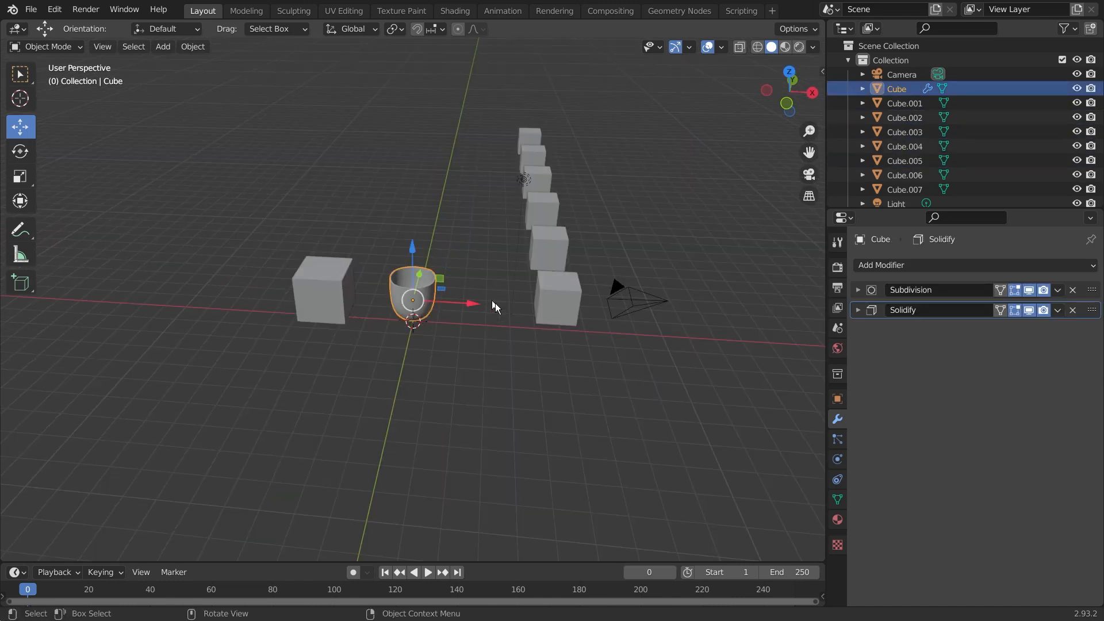
pyautogui.click(306, 379)
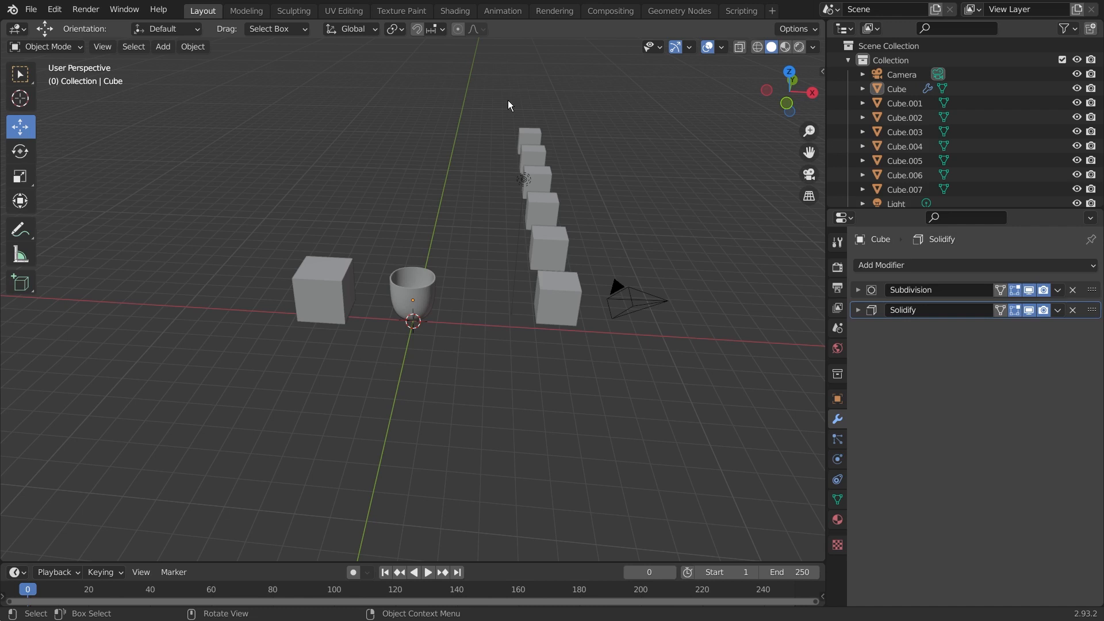
# Copy the cup's Subdivision and Solidify modifiers to all seven plain cubes, selecting the cubes first and the cup last as the active object
pyautogui.moveTo(511, 104); pyautogui.dragTo(602, 325)
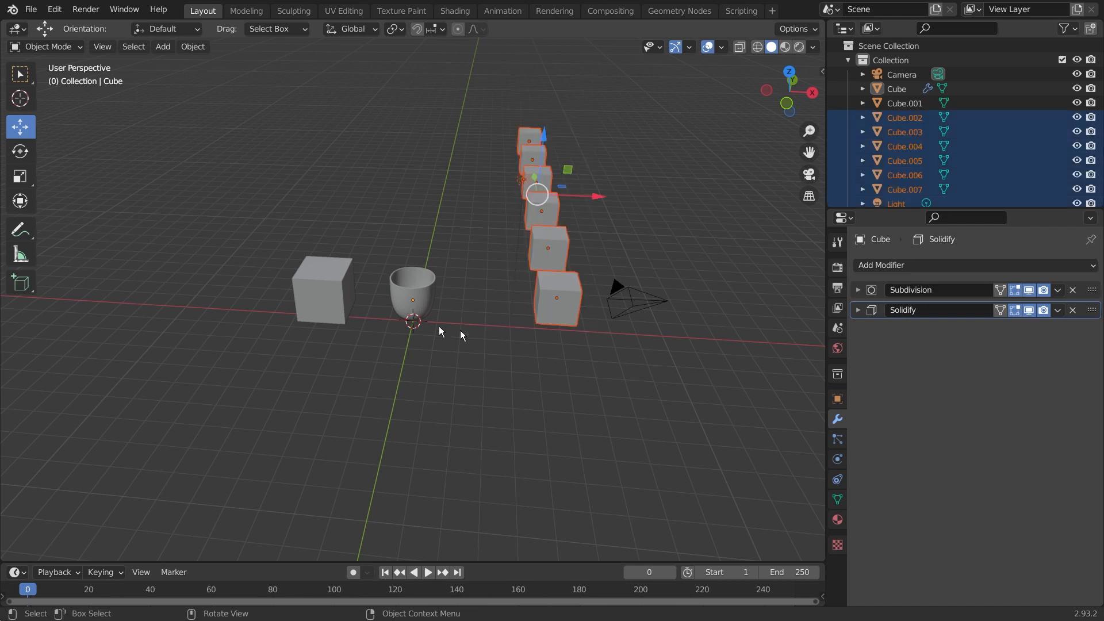
pyautogui.keyDown('shift'); pyautogui.click(319, 300); pyautogui.keyUp('shift')
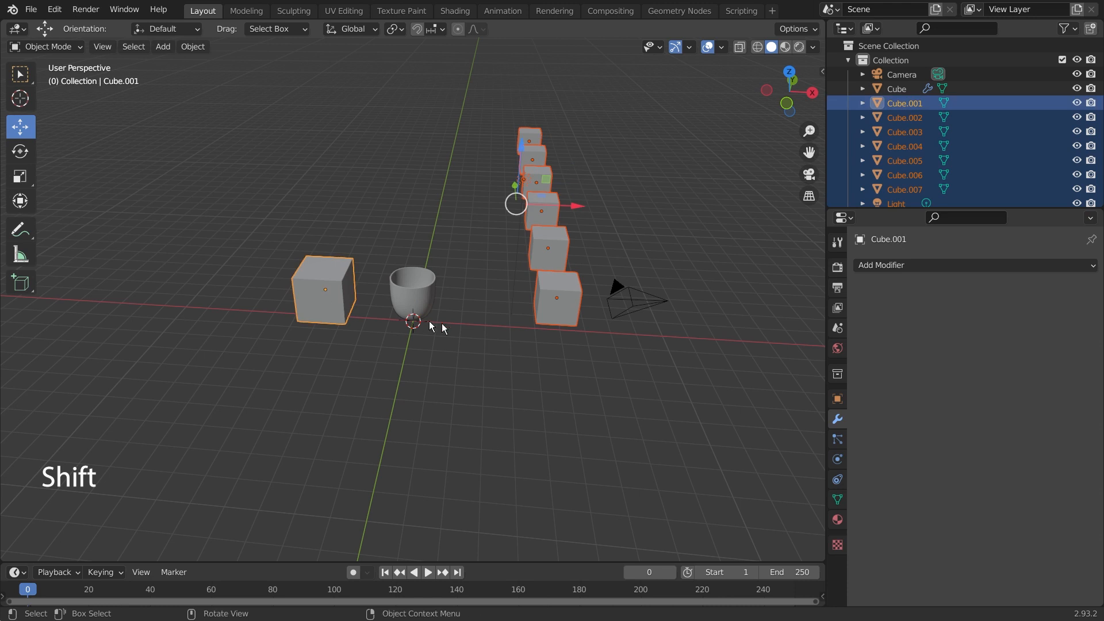
pyautogui.moveTo(598, 348); pyautogui.dragTo(438, 319, button='middle')
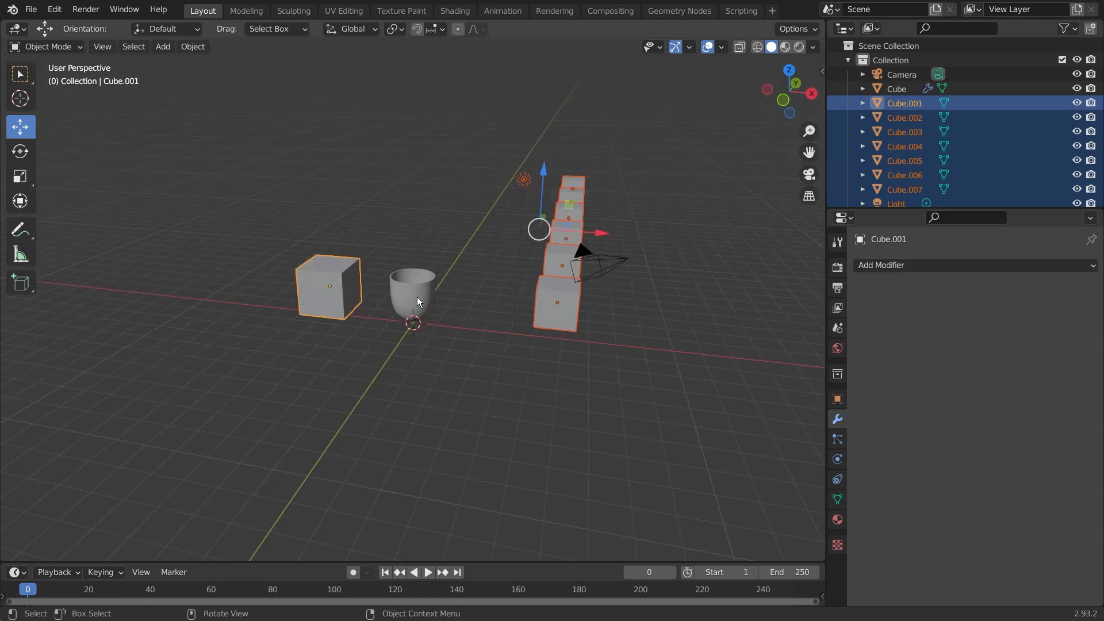
pyautogui.press('shift')
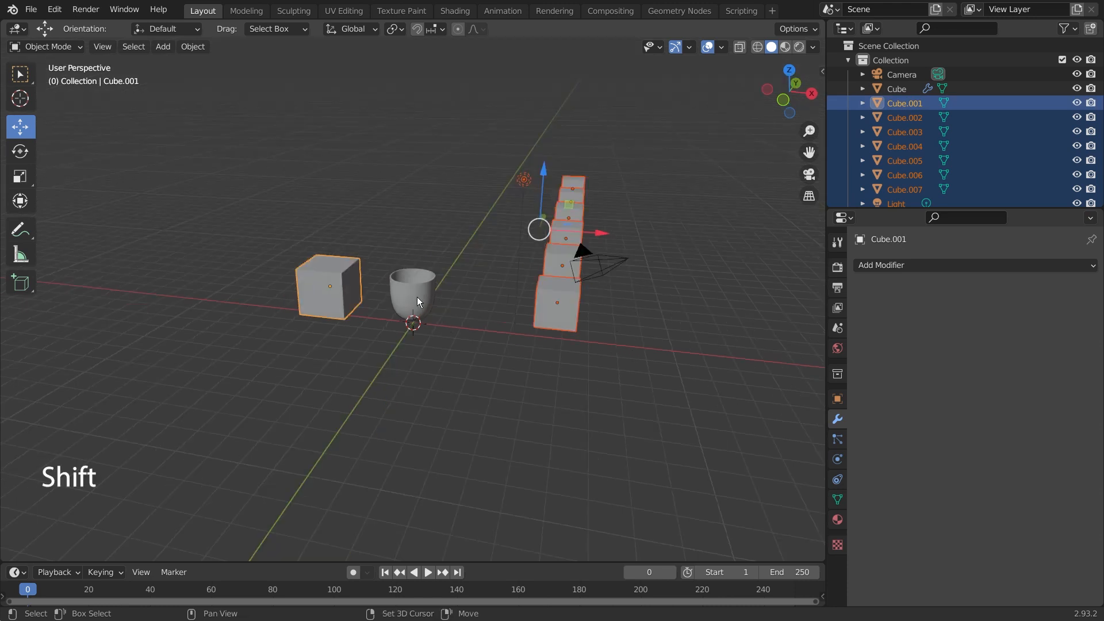
pyautogui.keyDown('shift'); pyautogui.click(417, 298); pyautogui.keyUp('shift')
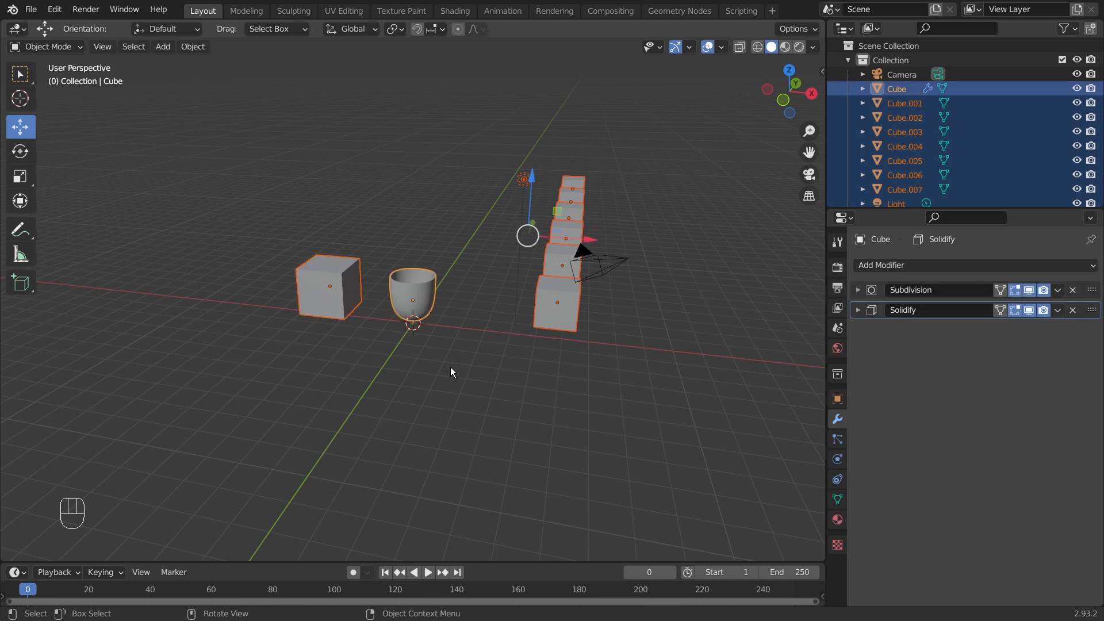
pyautogui.press('ctrl')
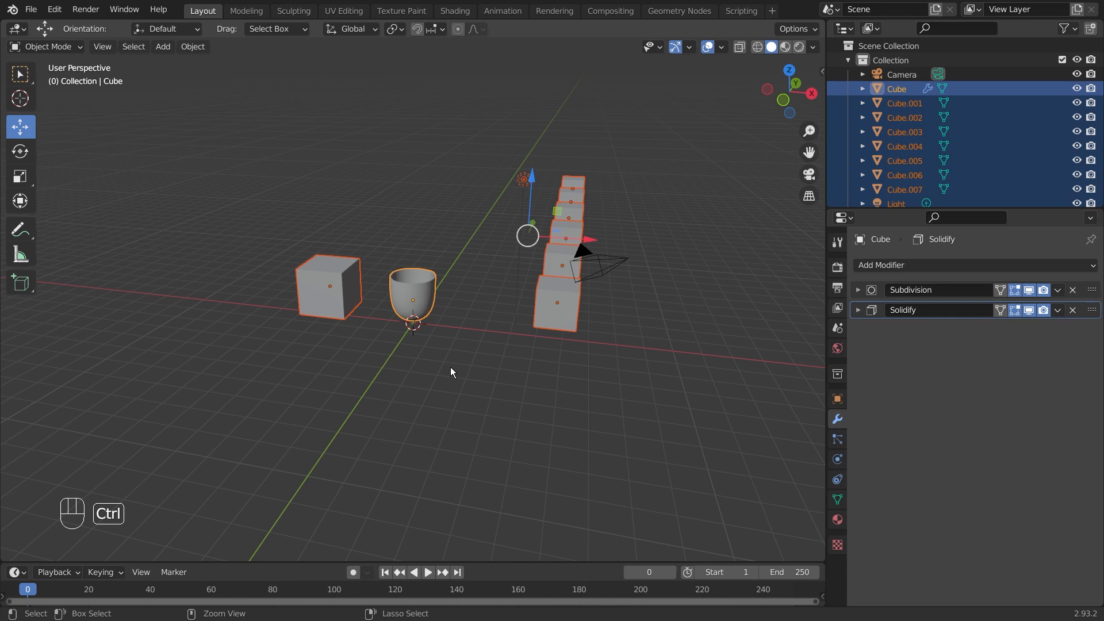
pyautogui.hotkey('ctrl', 'l')
pyautogui.moveTo(450, 368)
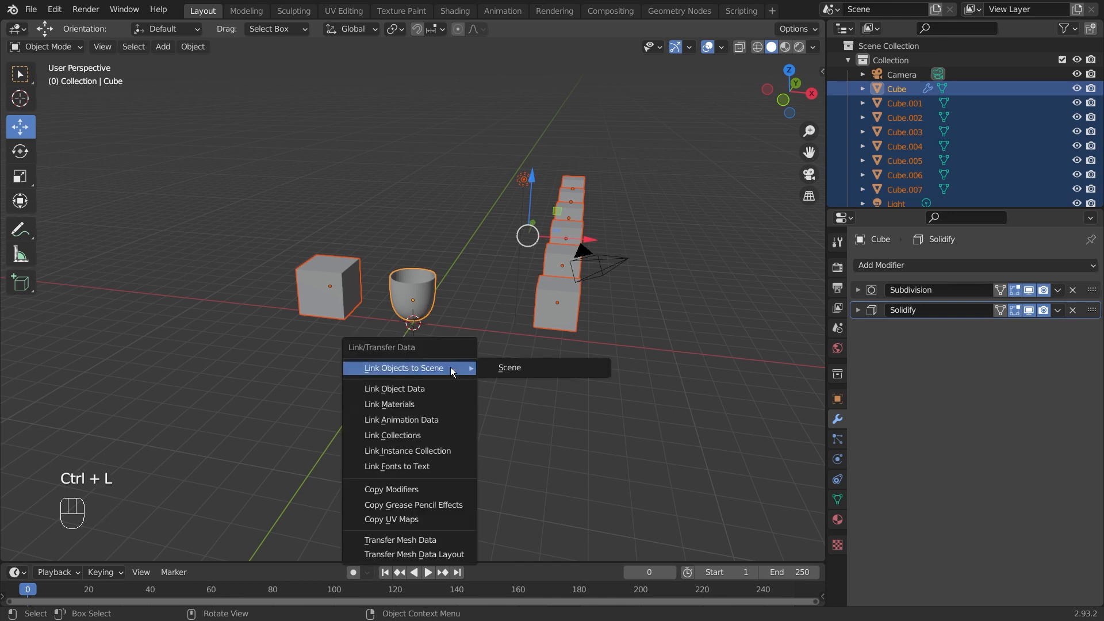
pyautogui.click(450, 488)
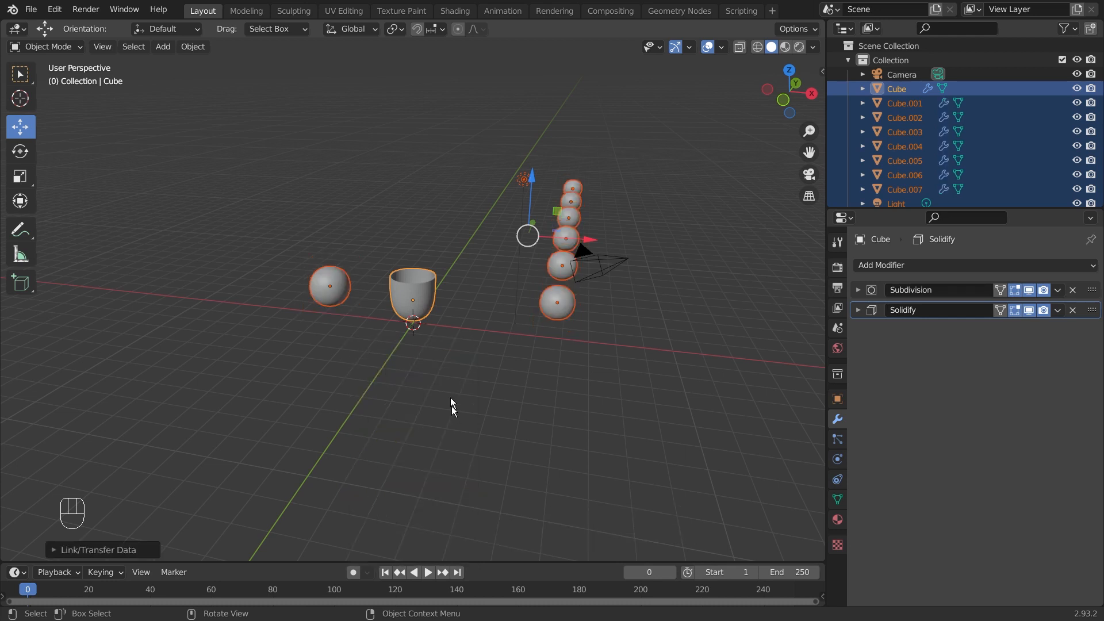
pyautogui.moveTo(451, 406); pyautogui.dragTo(597, 336, button='middle')
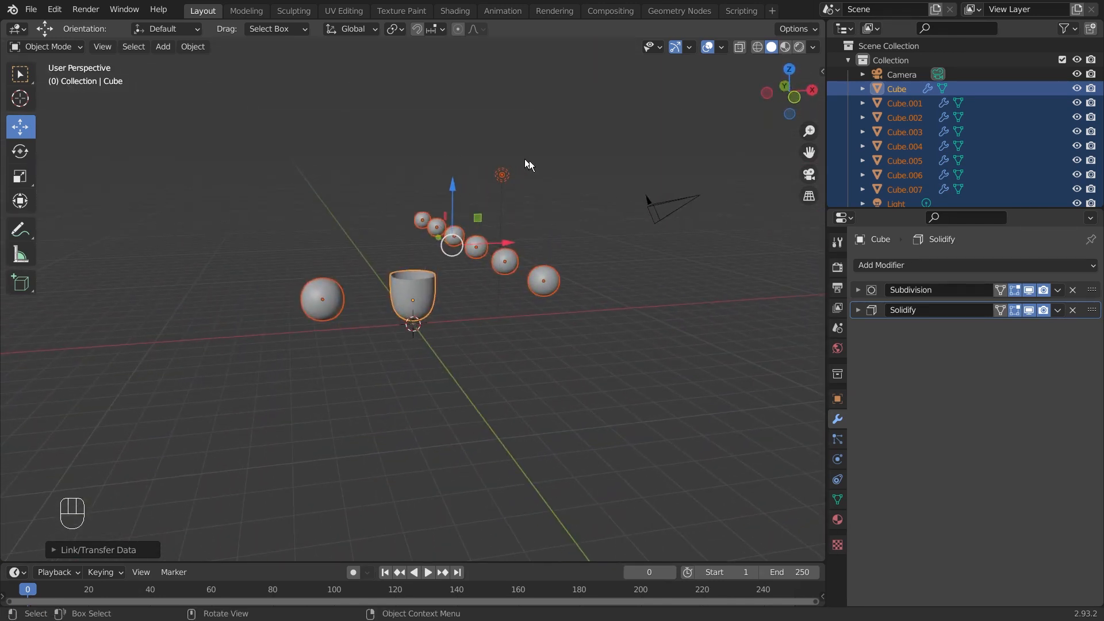
pyautogui.moveTo(506, 291); pyautogui.dragTo(539, 337, button='middle')
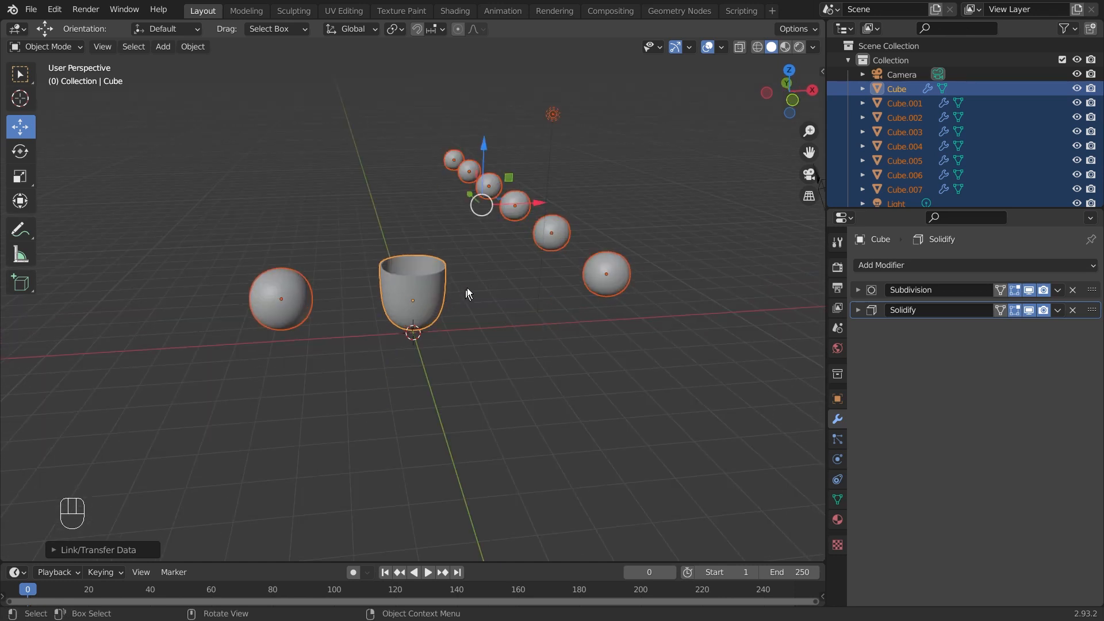
pyautogui.moveTo(467, 293); pyautogui.dragTo(600, 351, button='middle')
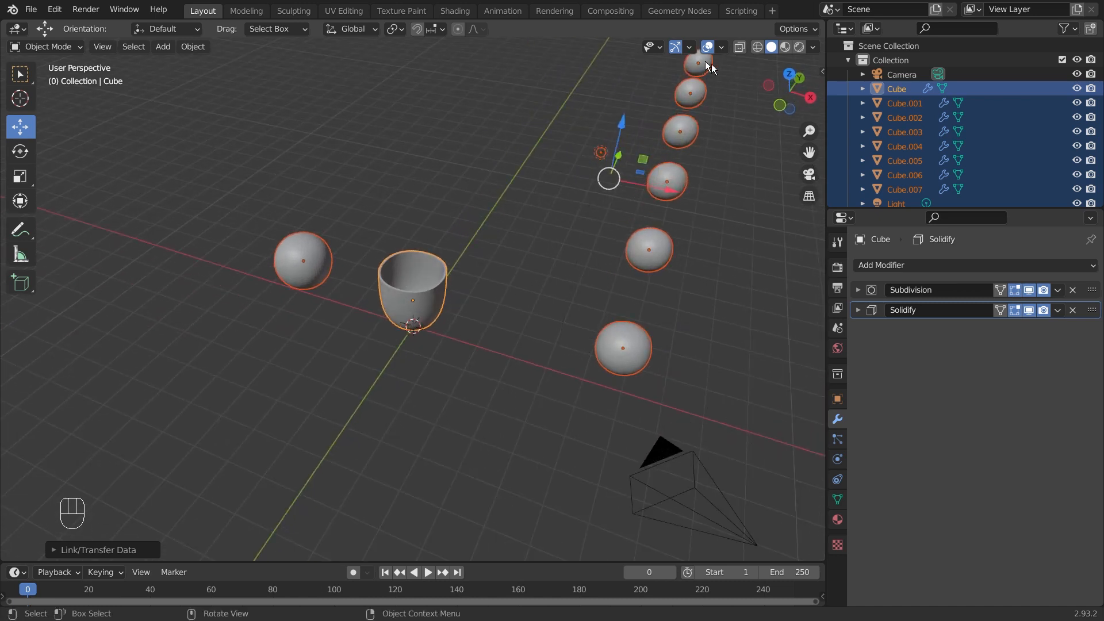
pyautogui.moveTo(436, 352); pyautogui.dragTo(502, 307, button='middle')
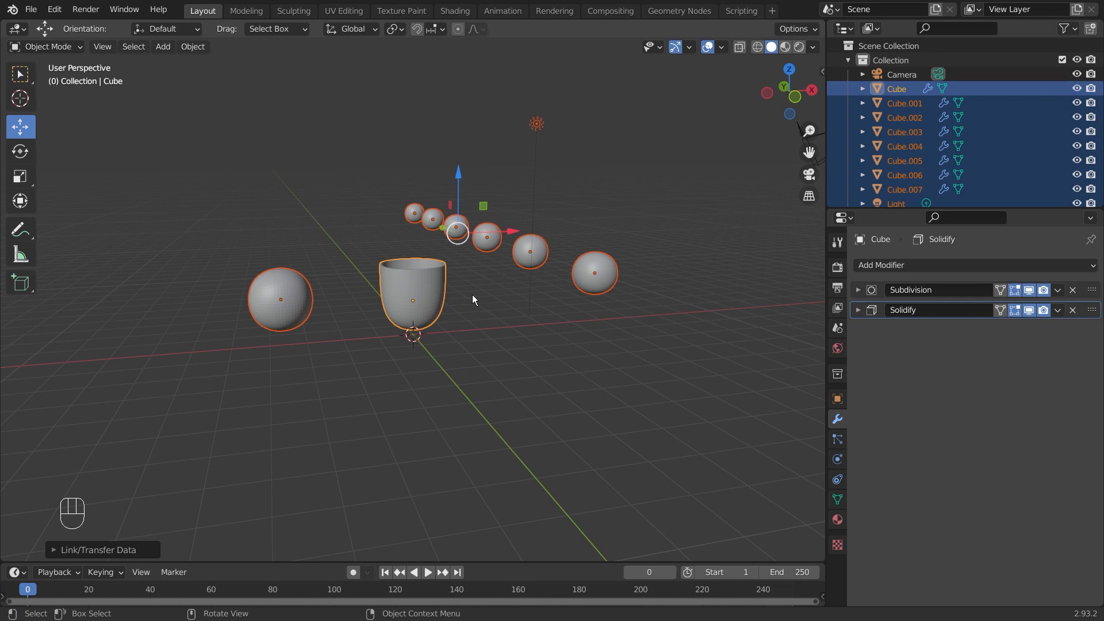
# Undo the copying of the cup's modifiers to the plain cubes
pyautogui.hotkey('ctrl', 'z')
pyautogui.hotkey('ctrl', 'z')
pyautogui.moveTo(471, 295); pyautogui.dragTo(436, 416, button='middle')
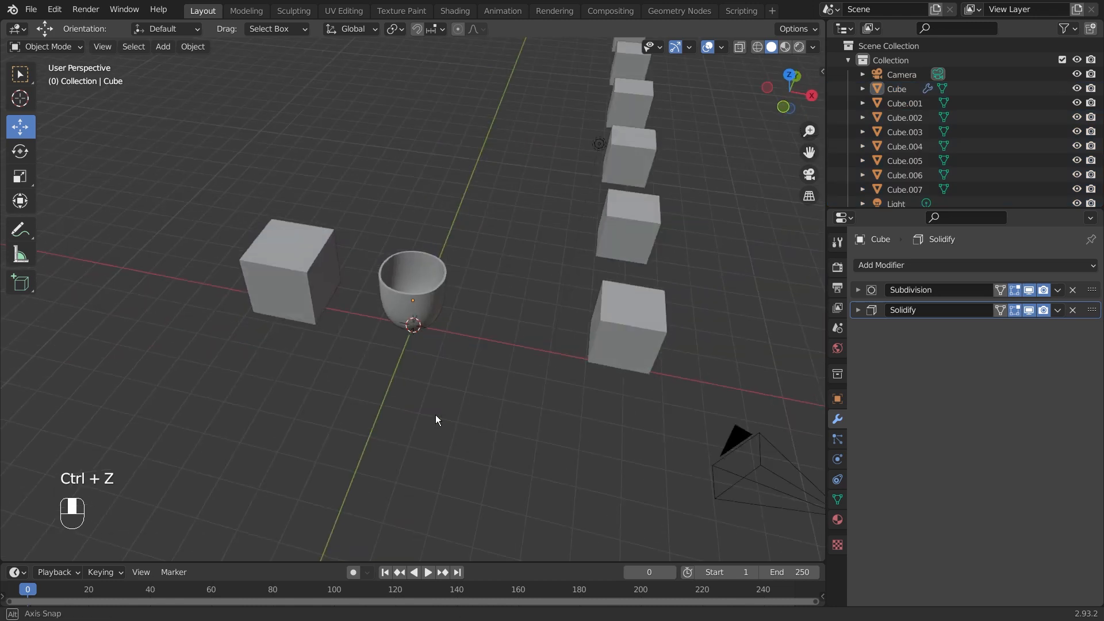
# Delete the top face of the single cube beside the cup in Edit Mode, and return to Object Mode
pyautogui.click(283, 246)
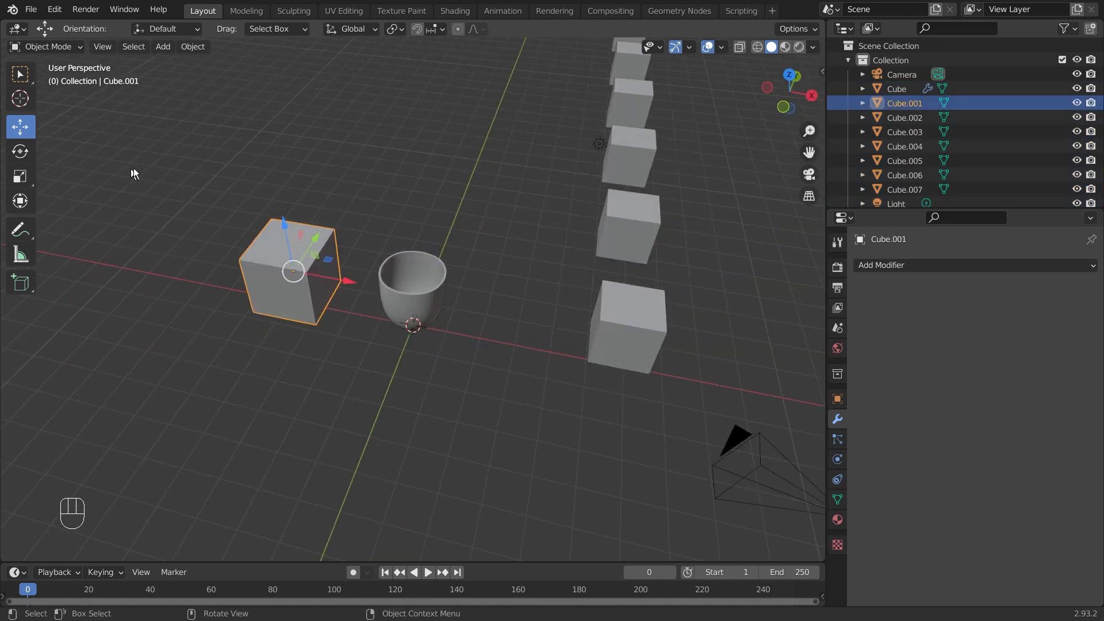
pyautogui.moveTo(133, 172); pyautogui.dragTo(295, 277, button='middle')
pyautogui.press('Tab')
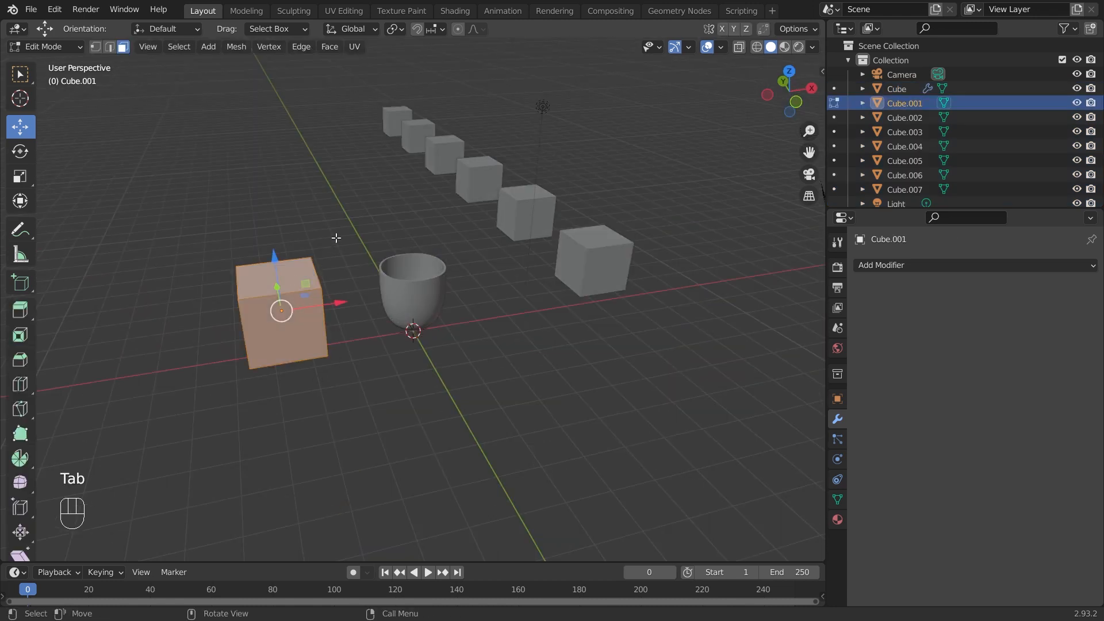
pyautogui.click(336, 238)
pyautogui.click(299, 274)
pyautogui.press('x')
pyautogui.click(299, 274)
pyautogui.press('Tab')
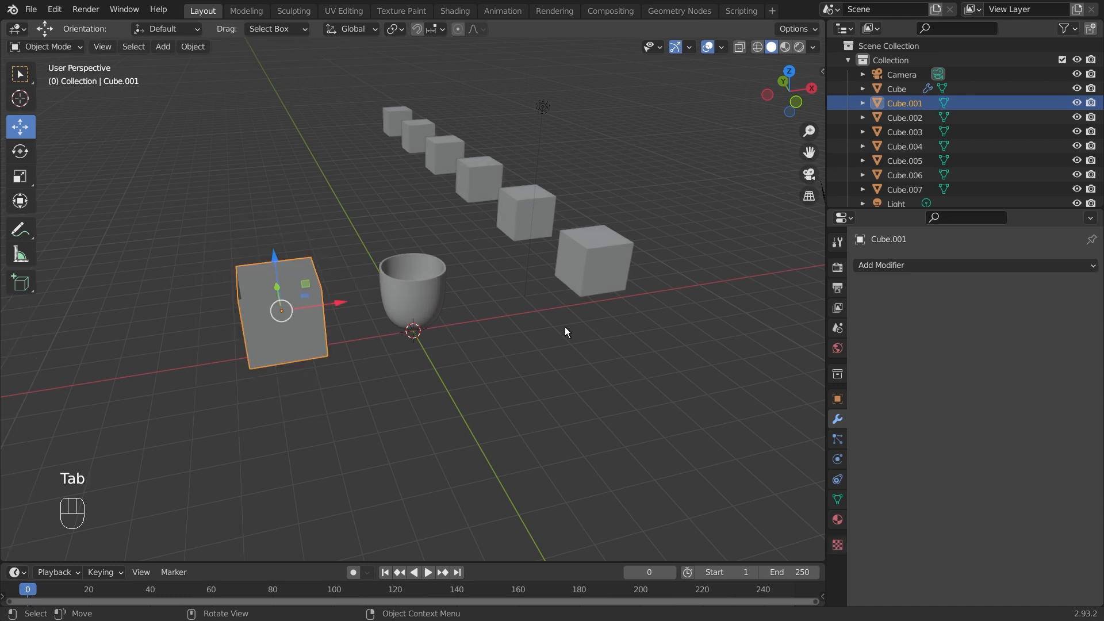
# Copy the cup's modifiers to the row of cubes and the open cube, with the cup as active object, and undo the copy
pyautogui.moveTo(565, 326); pyautogui.dragTo(485, 329, button='middle')
pyautogui.moveTo(495, 368); pyautogui.dragTo(525, 302, button='middle')
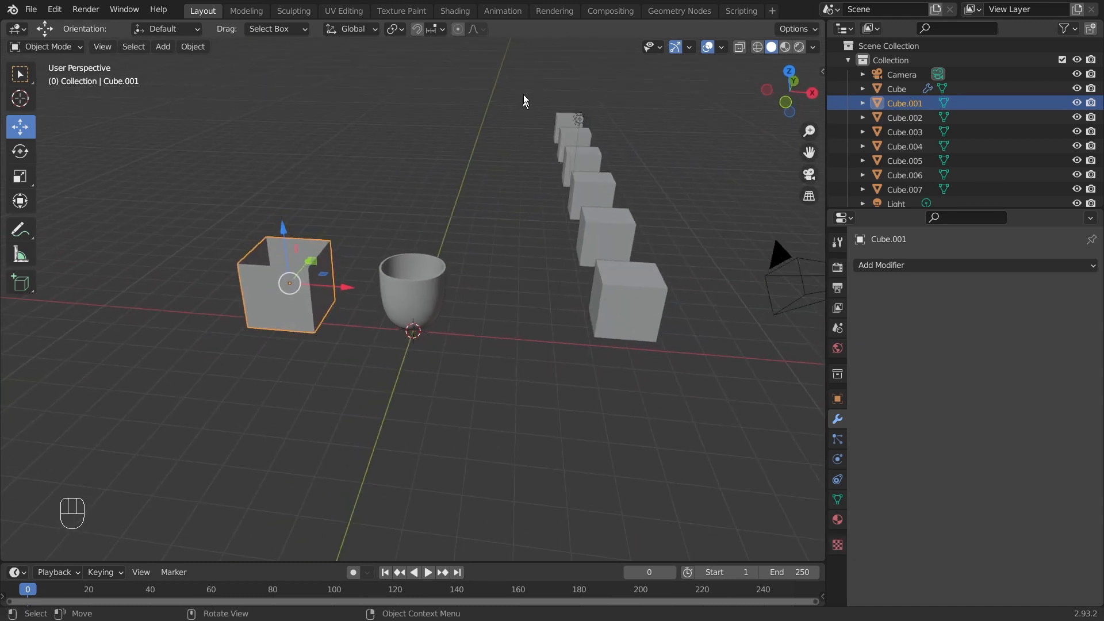
pyautogui.moveTo(523, 94); pyautogui.dragTo(656, 357)
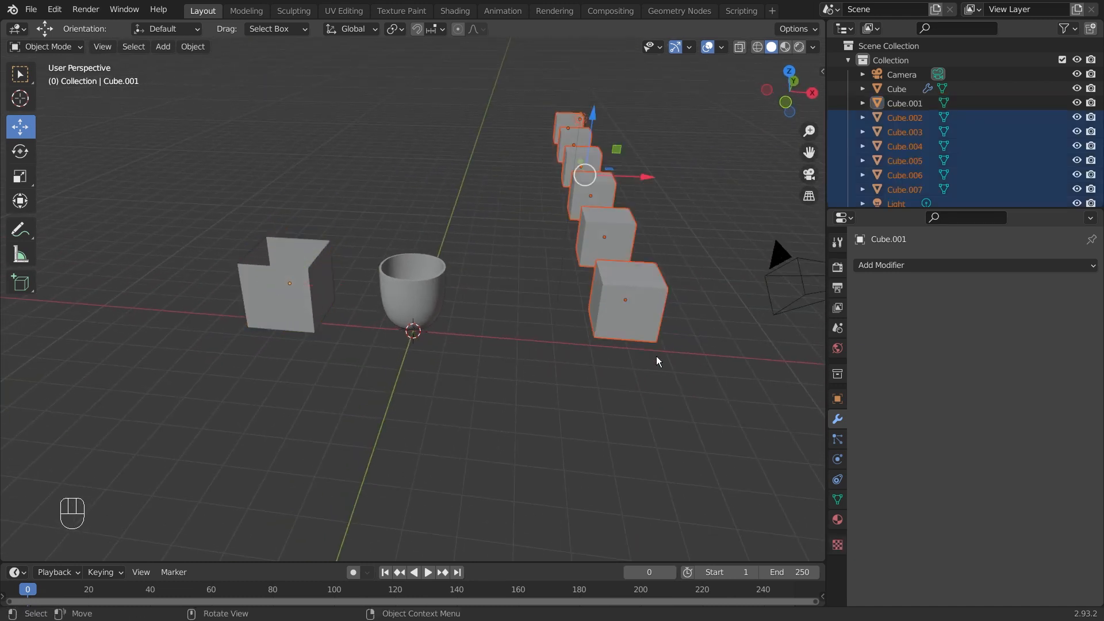
pyautogui.keyDown('shift'); pyautogui.click(299, 287); pyautogui.keyUp('shift')
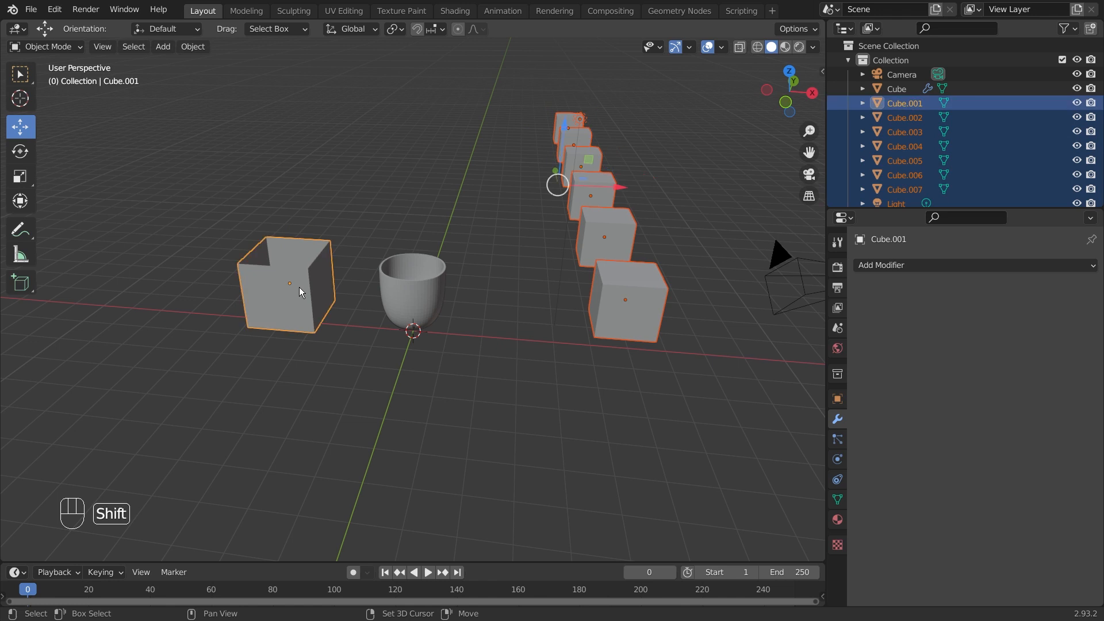
pyautogui.keyDown('shift'); pyautogui.click(415, 298); pyautogui.keyUp('shift')
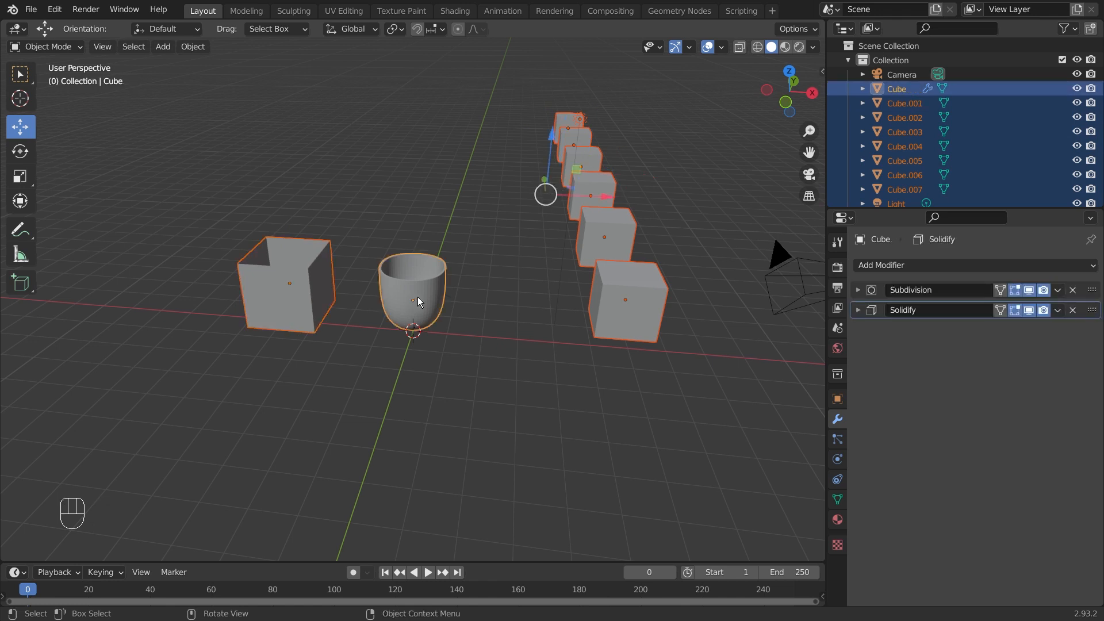
pyautogui.hotkey('ctrl', 'l')
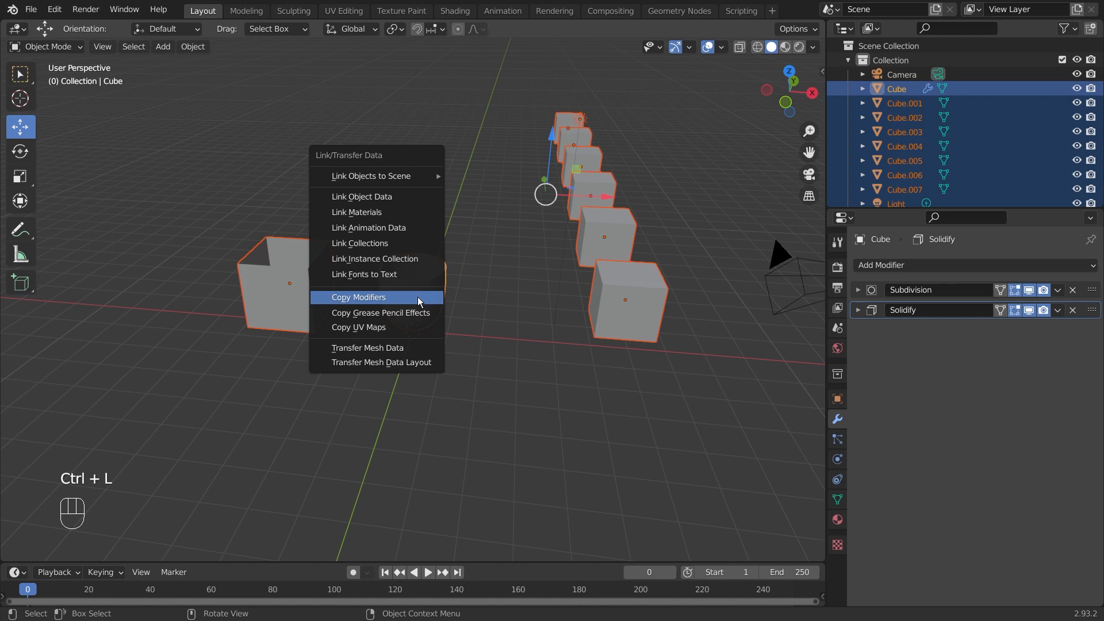
pyautogui.click(396, 296)
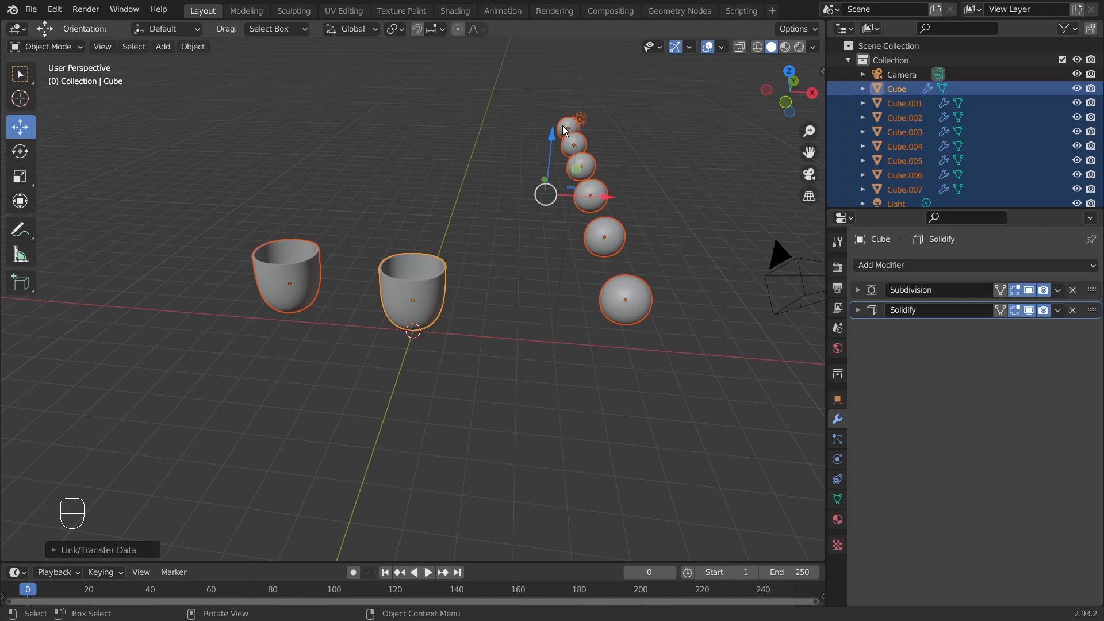
pyautogui.hotkey('ctrl', 'z')
pyautogui.hotkey('ctrl', 'z')
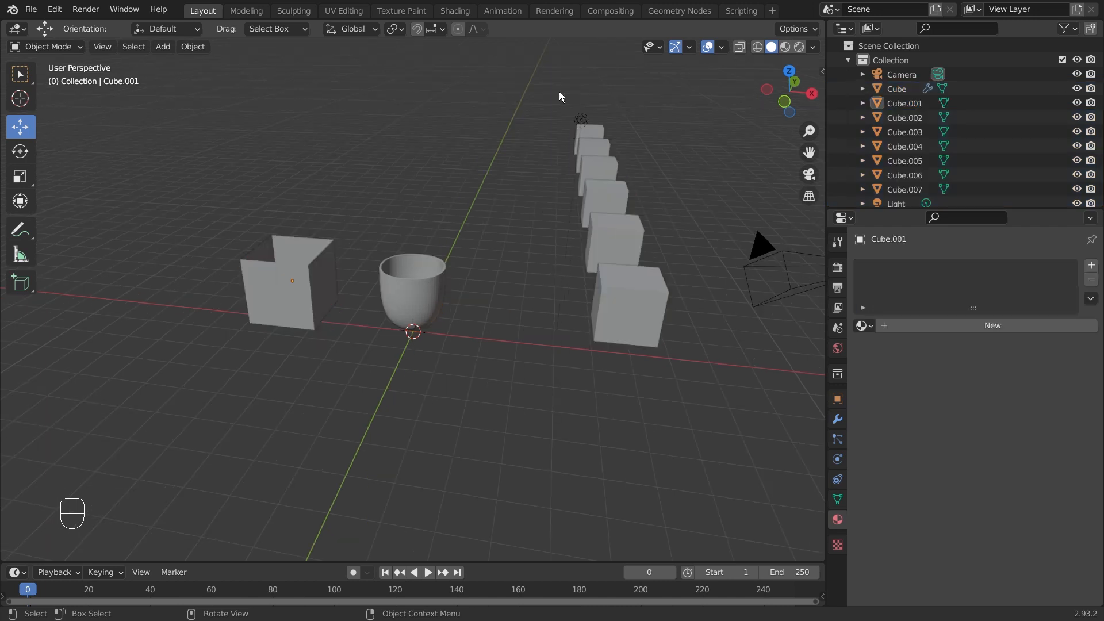
# Link the cup's object data to the six cubes in the row, selecting the cubes first and the cup last as the active object
pyautogui.moveTo(559, 92); pyautogui.dragTo(667, 335)
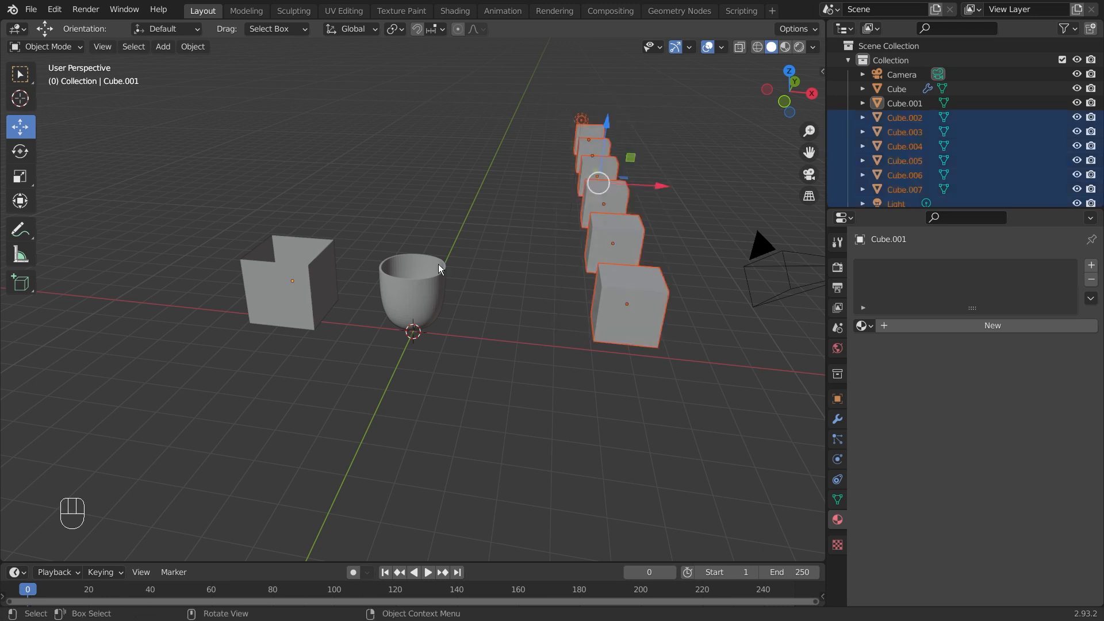
pyautogui.moveTo(642, 296); pyautogui.dragTo(584, 268, button='middle')
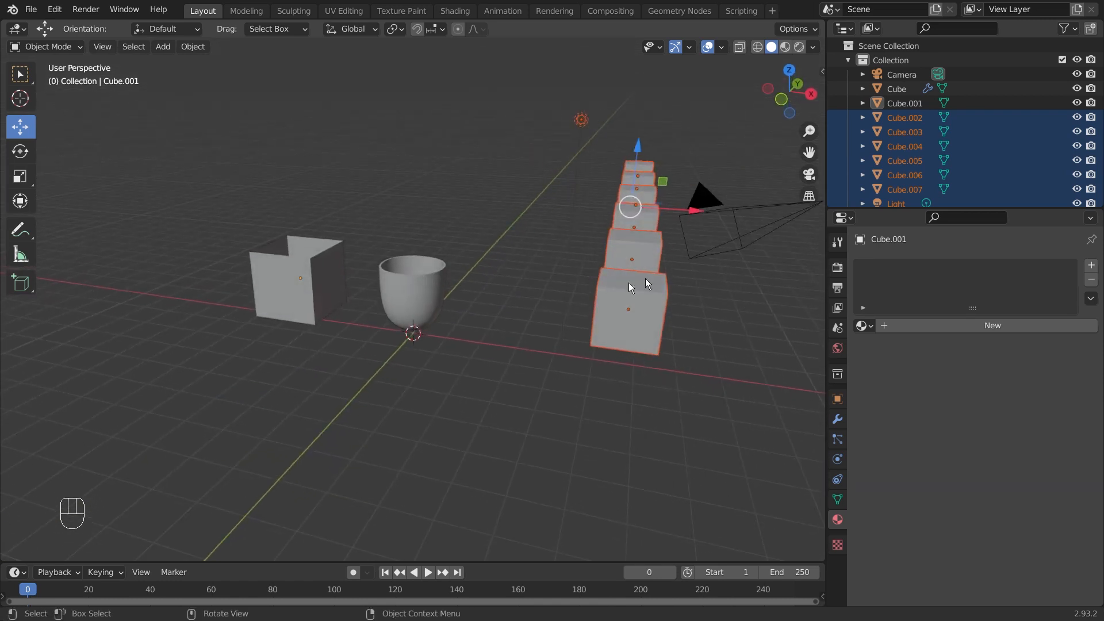
pyautogui.scroll(3, 553, 311)
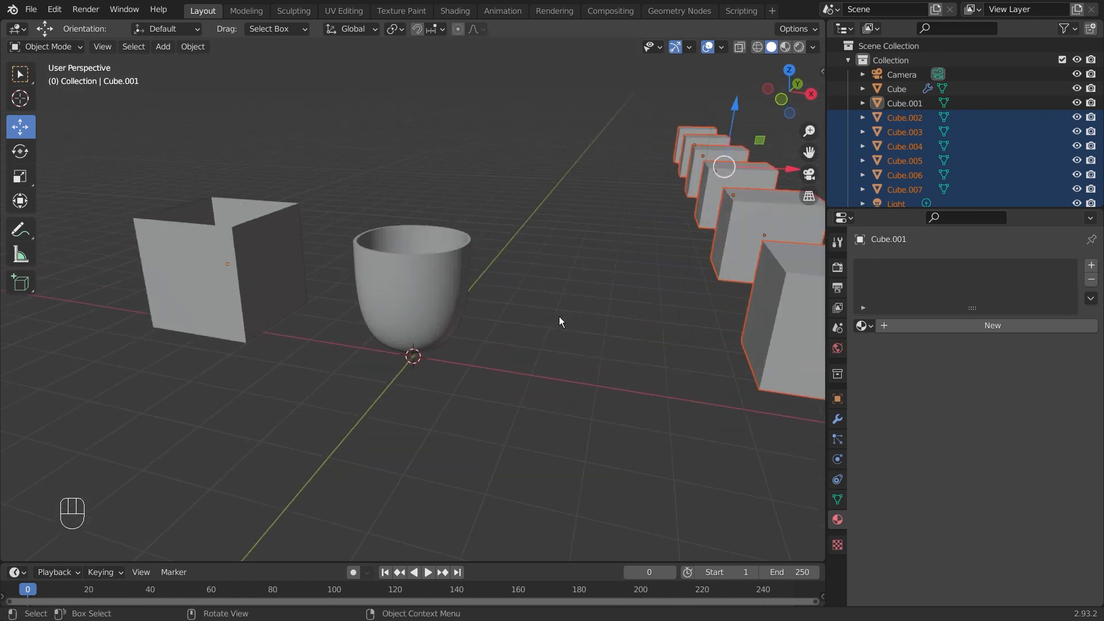
pyautogui.keyDown('shift'); pyautogui.click(420, 292); pyautogui.keyUp('shift')
pyautogui.moveTo(536, 301); pyautogui.dragTo(570, 271, button='middle')
pyautogui.hotkey('ctrl', 'l')
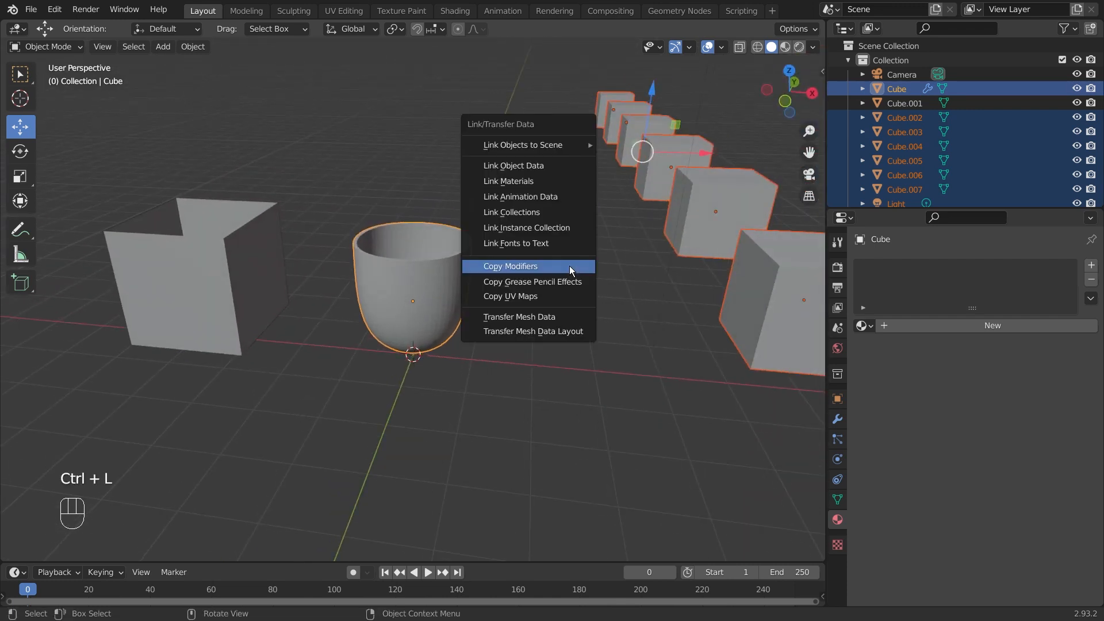
pyautogui.click(553, 168)
pyautogui.moveTo(633, 282); pyautogui.dragTo(638, 359, button='middle')
pyautogui.moveTo(755, 322); pyautogui.dragTo(699, 201, button='middle')
pyautogui.moveTo(681, 165)
pyautogui.mouseDown(button='middle')
pyautogui.moveTo(683, 204)
pyautogui.moveTo(664, 199)
pyautogui.moveTo(676, 170)
pyautogui.mouseUp(button='middle')
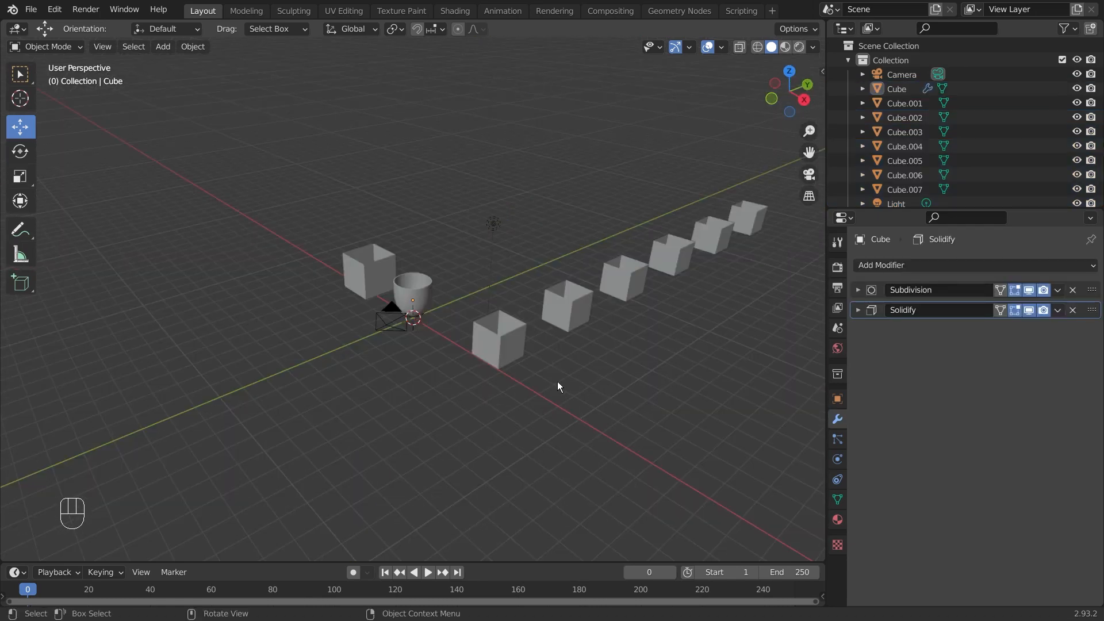
# Give the open cube beside the cup a new material with a blue base color, hue 0.671 and saturation 1.000, in Material Preview shading
pyautogui.moveTo(453, 374); pyautogui.dragTo(400, 261, button='middle')
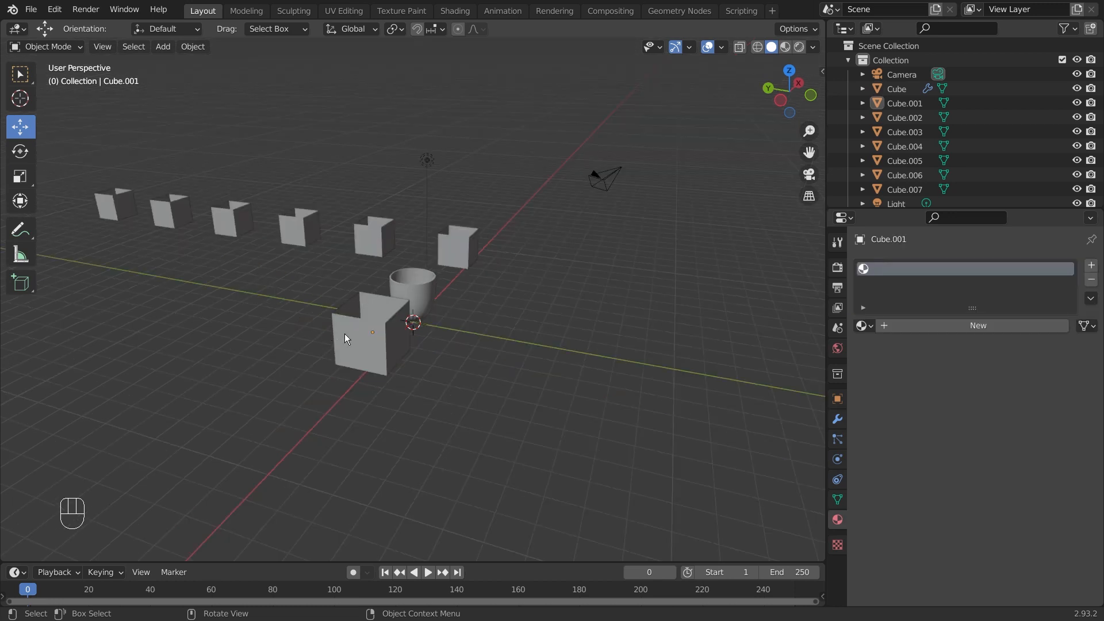
pyautogui.click(345, 335)
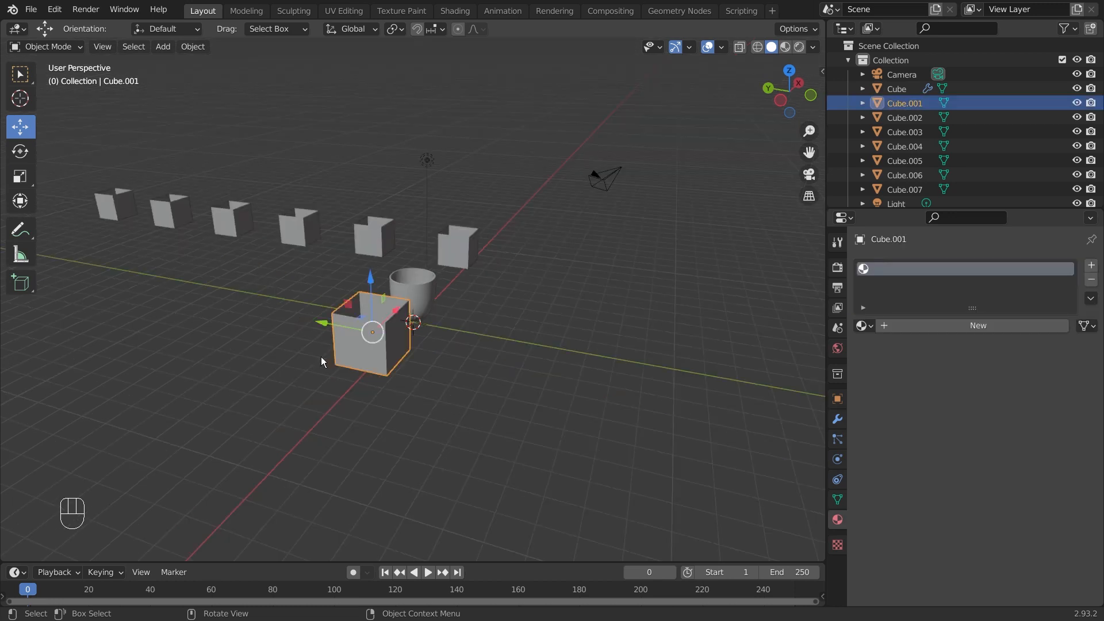
pyautogui.click(968, 326)
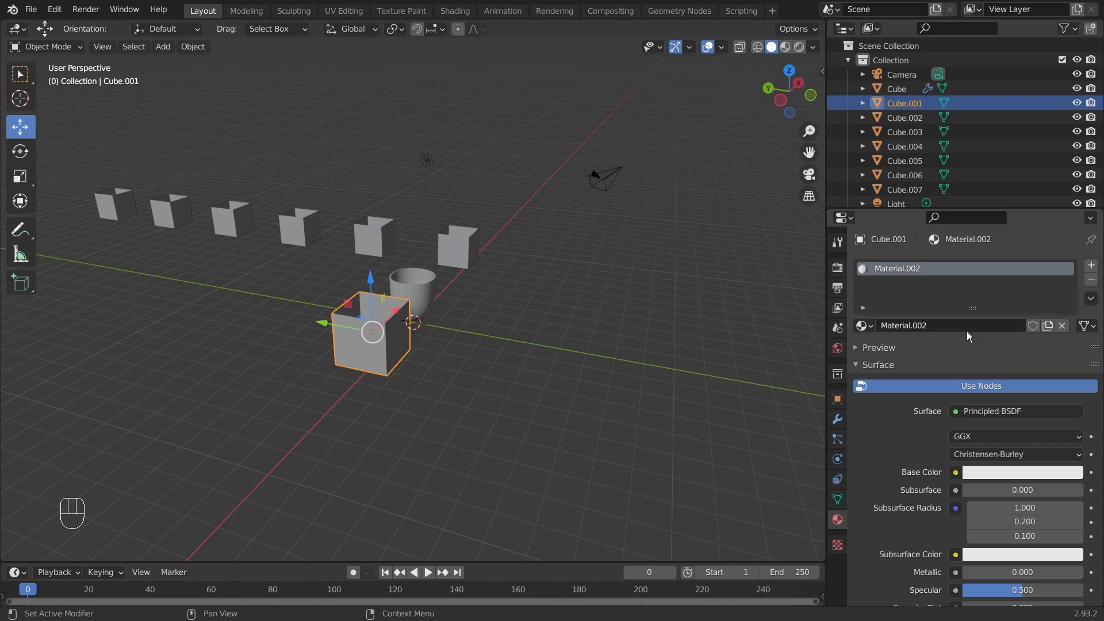
pyautogui.click(785, 47)
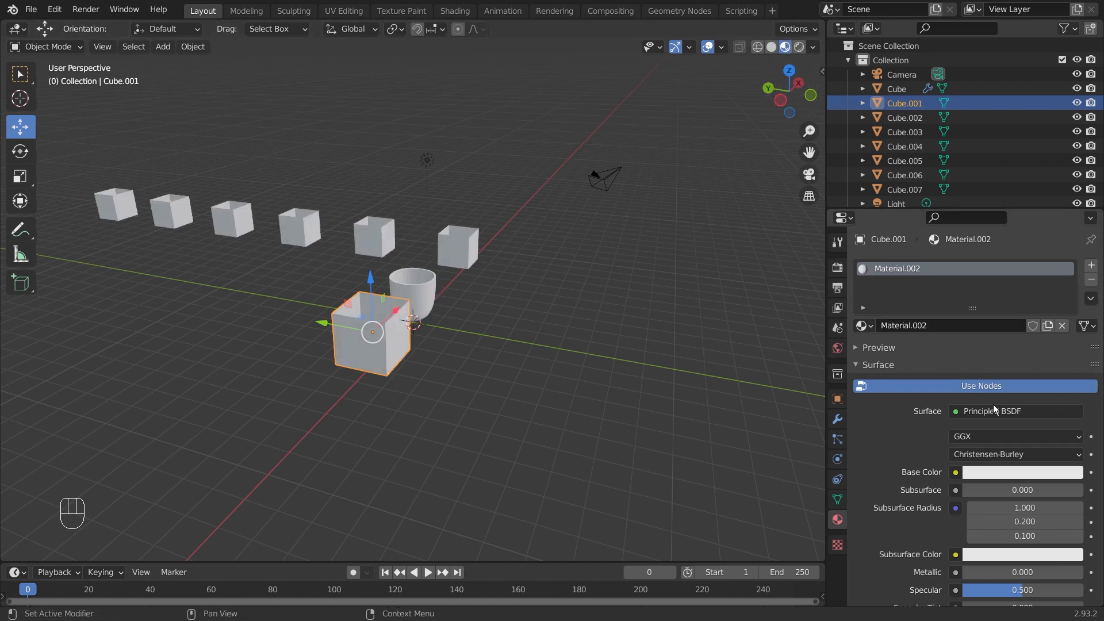
pyautogui.click(1021, 472)
pyautogui.moveTo(1013, 319); pyautogui.dragTo(1059, 297)
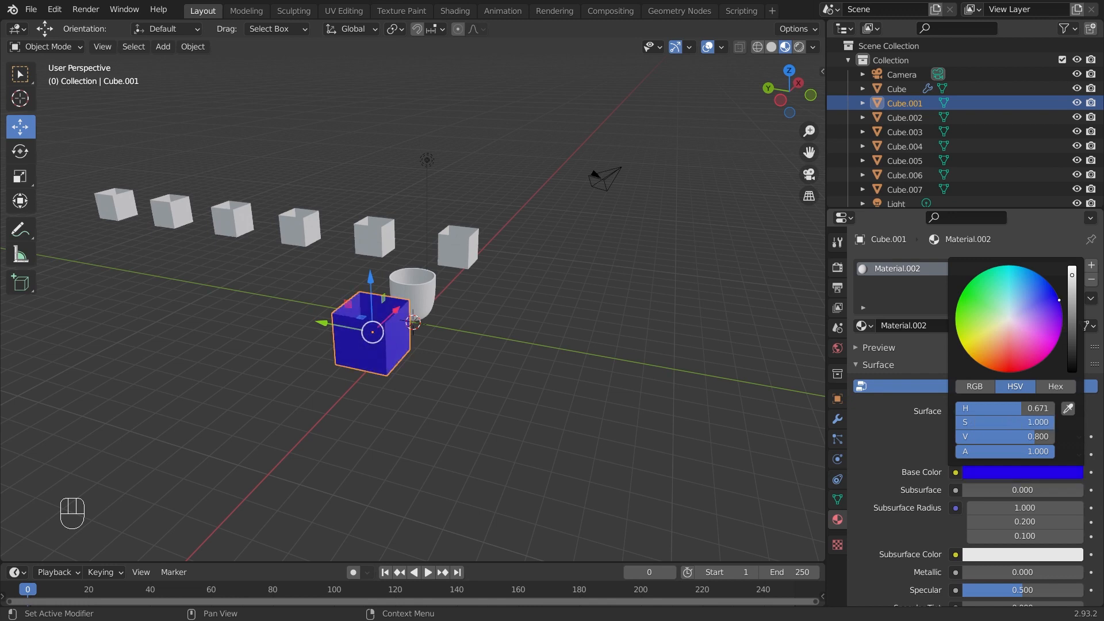
pyautogui.click(506, 334)
# Link the blue cube's material to the six cubes in the row, with the blue cube selected last as the active object
pyautogui.moveTo(405, 293); pyautogui.dragTo(346, 330, button='middle')
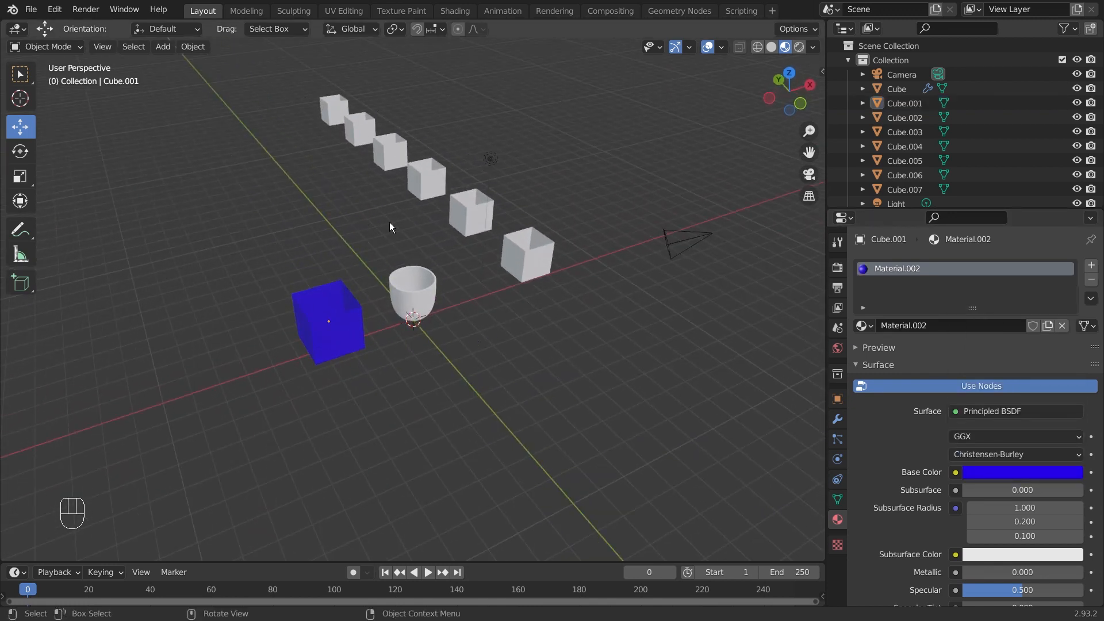
pyautogui.moveTo(389, 226); pyautogui.dragTo(459, 202, button='middle')
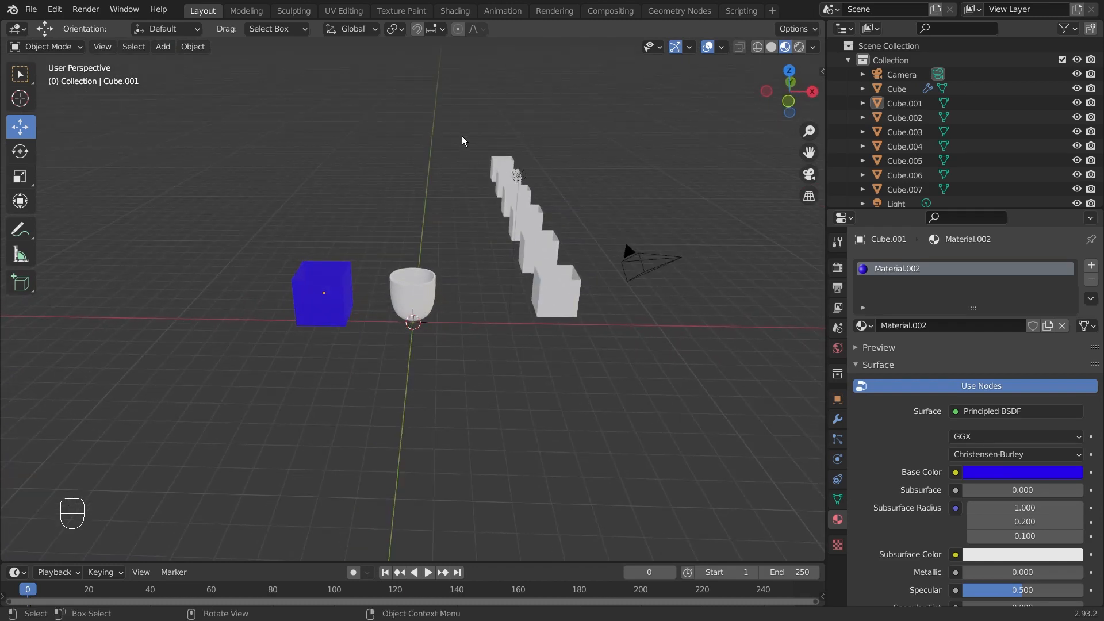
pyautogui.moveTo(465, 131); pyautogui.dragTo(592, 328)
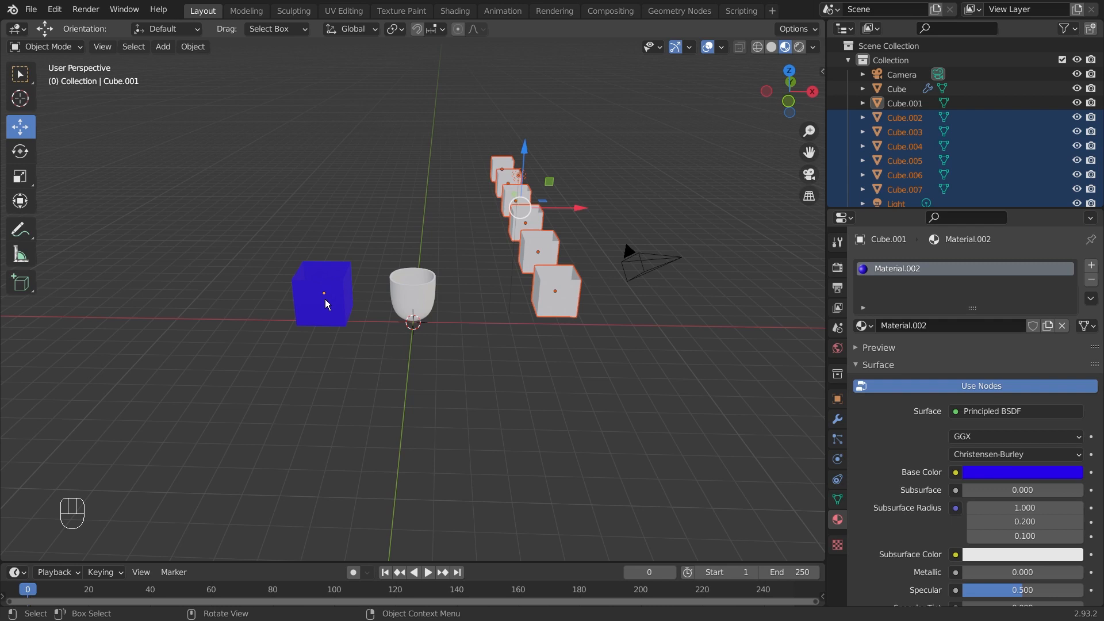
pyautogui.keyDown('shift'); pyautogui.click(326, 304); pyautogui.keyUp('shift')
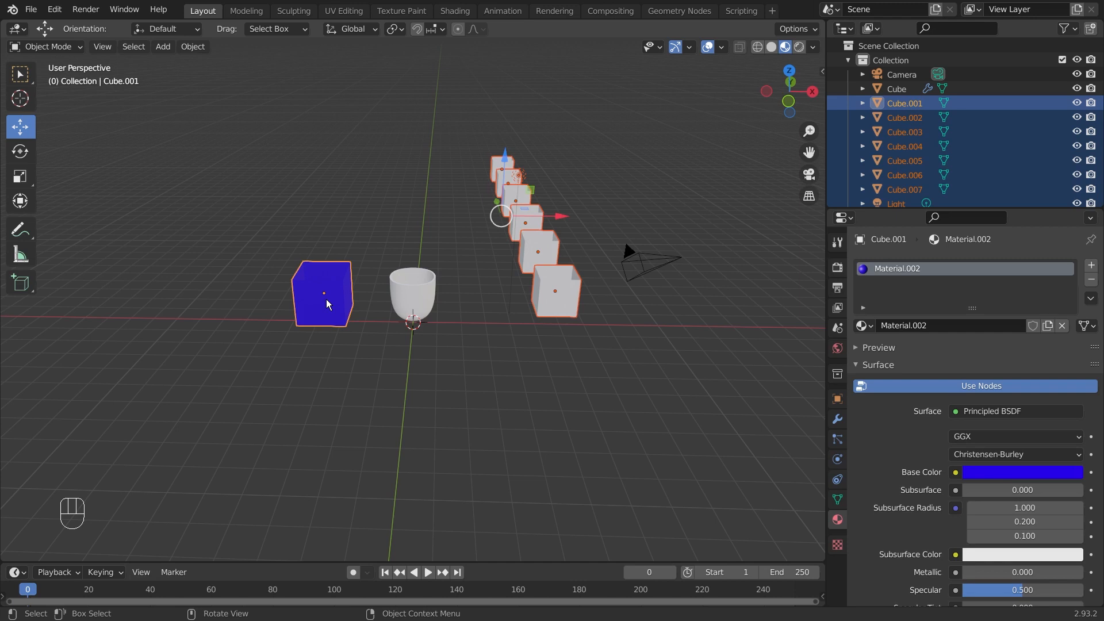
pyautogui.press('ctrl')
pyautogui.hotkey('ctrl', 'l')
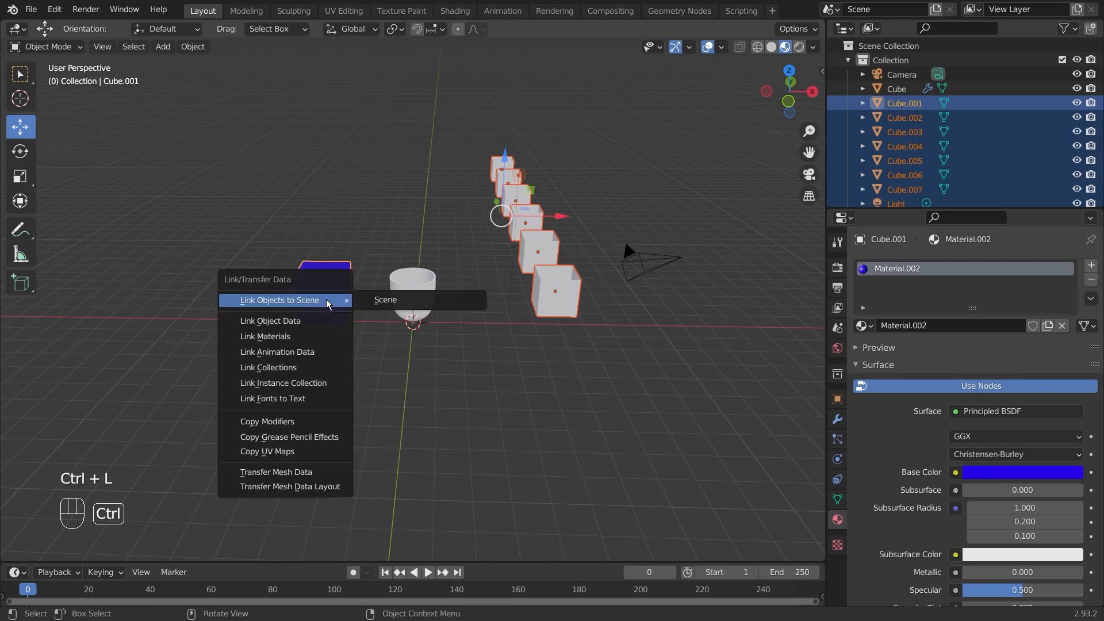
pyautogui.click(302, 342)
# Examine the material on the row of cubes, the single cube and the cup from several angles
pyautogui.moveTo(584, 233); pyautogui.dragTo(534, 364, button='middle')
pyautogui.click(534, 369)
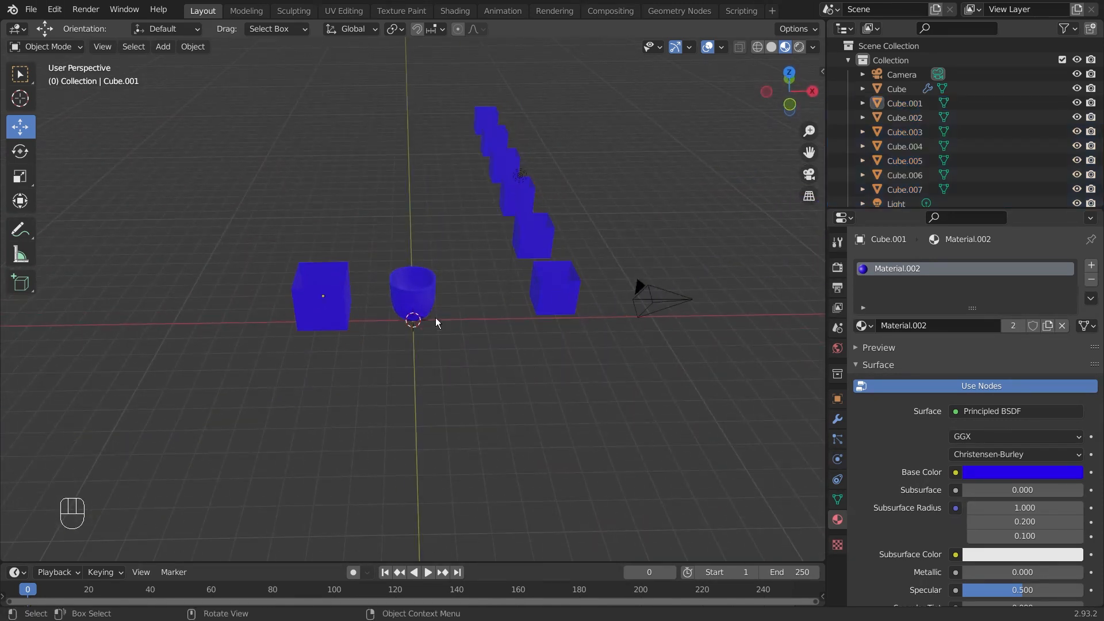
pyautogui.moveTo(437, 319); pyautogui.dragTo(378, 327, button='middle')
pyautogui.moveTo(433, 369); pyautogui.dragTo(462, 309, button='middle')
pyautogui.moveTo(463, 309); pyautogui.dragTo(467, 298, button='middle')
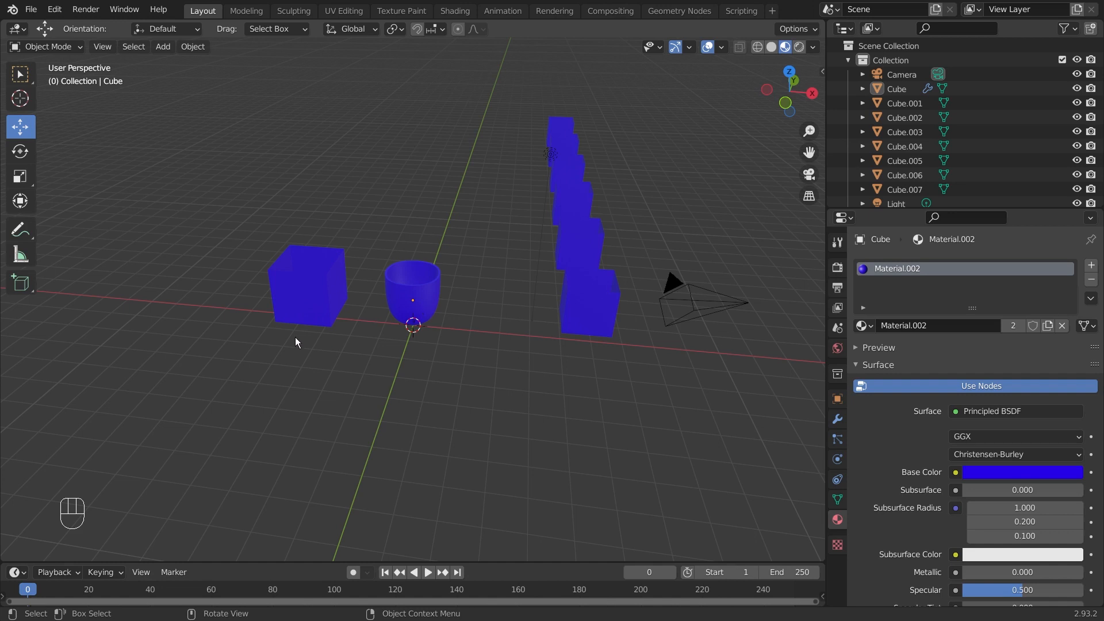
pyautogui.moveTo(323, 360); pyautogui.dragTo(470, 371, button='middle')
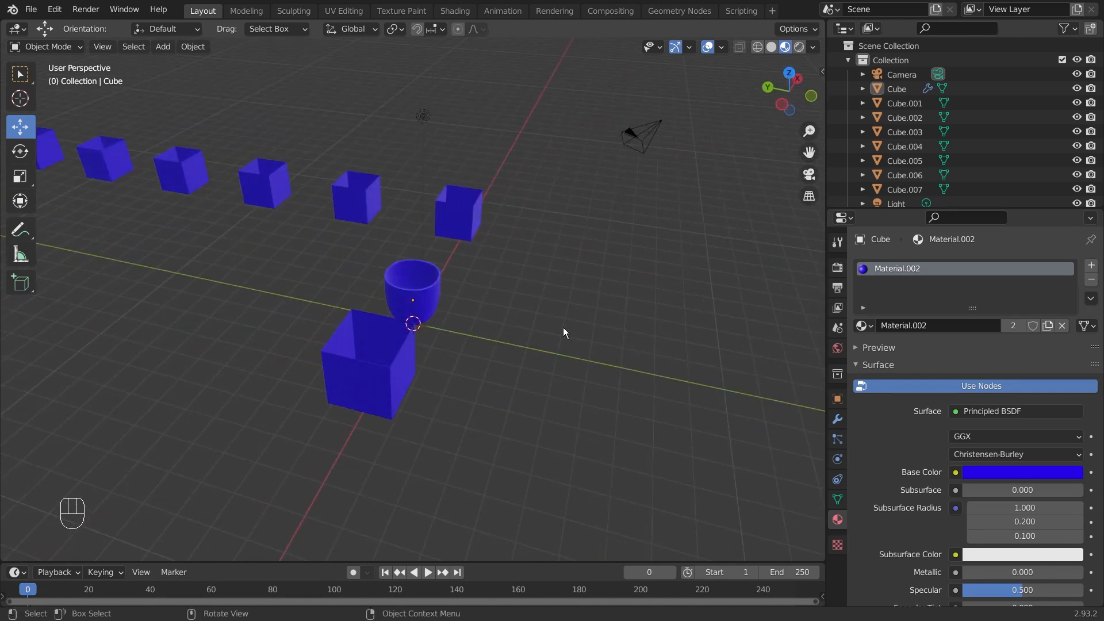
# Add an Array modifier to the cup, below its Subdivision and Solidify modifiers
pyautogui.moveTo(564, 332); pyautogui.dragTo(417, 360, button='middle')
pyautogui.click(837, 420)
pyautogui.click(880, 266)
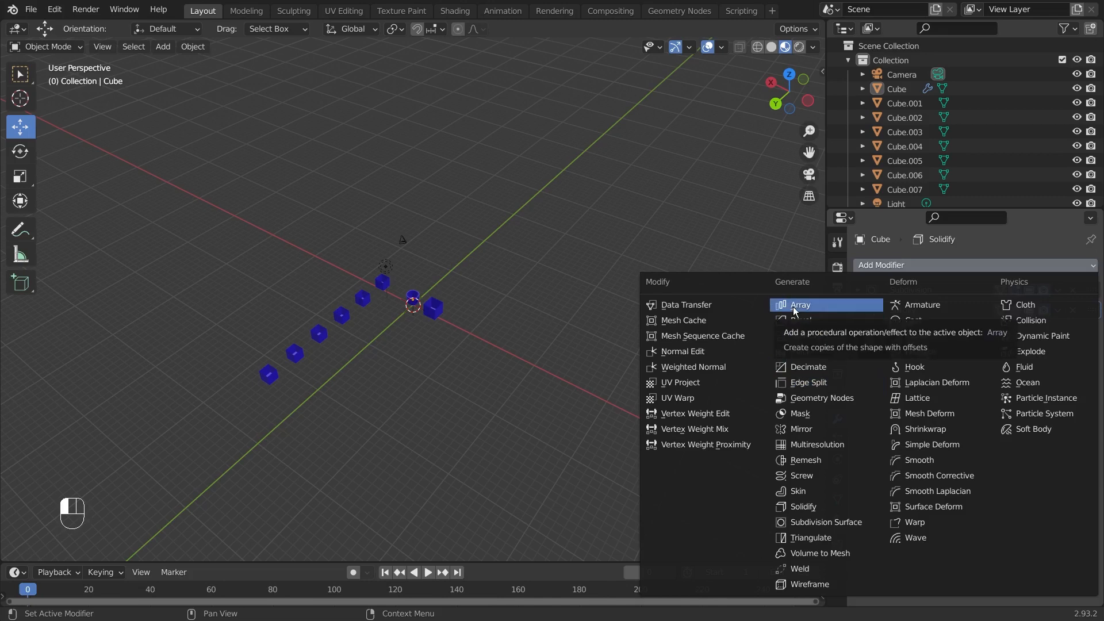
pyautogui.click(792, 284)
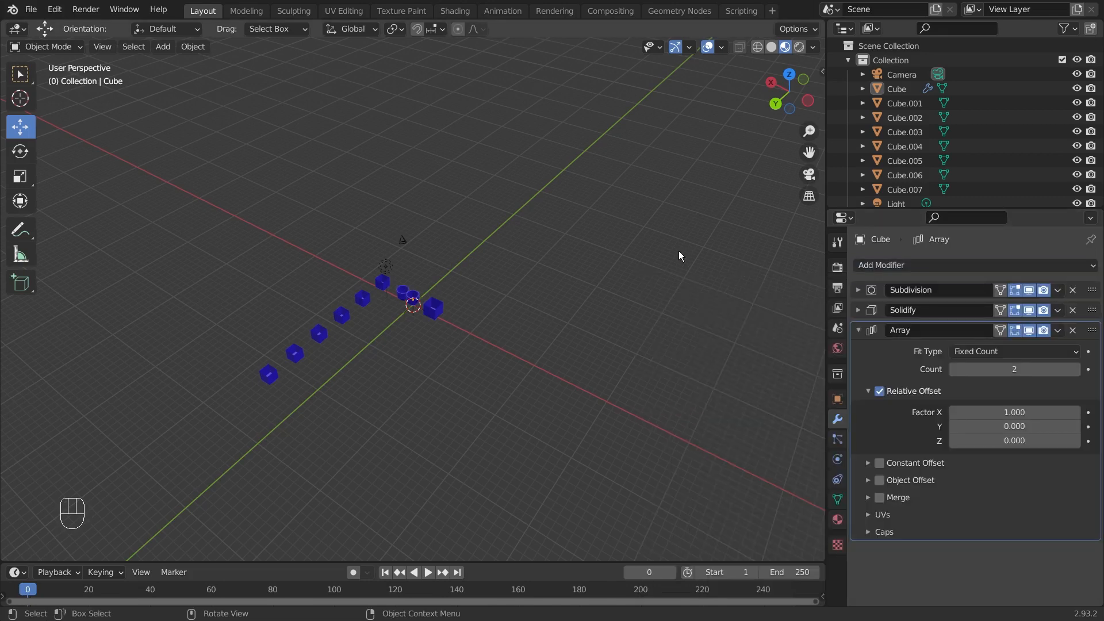